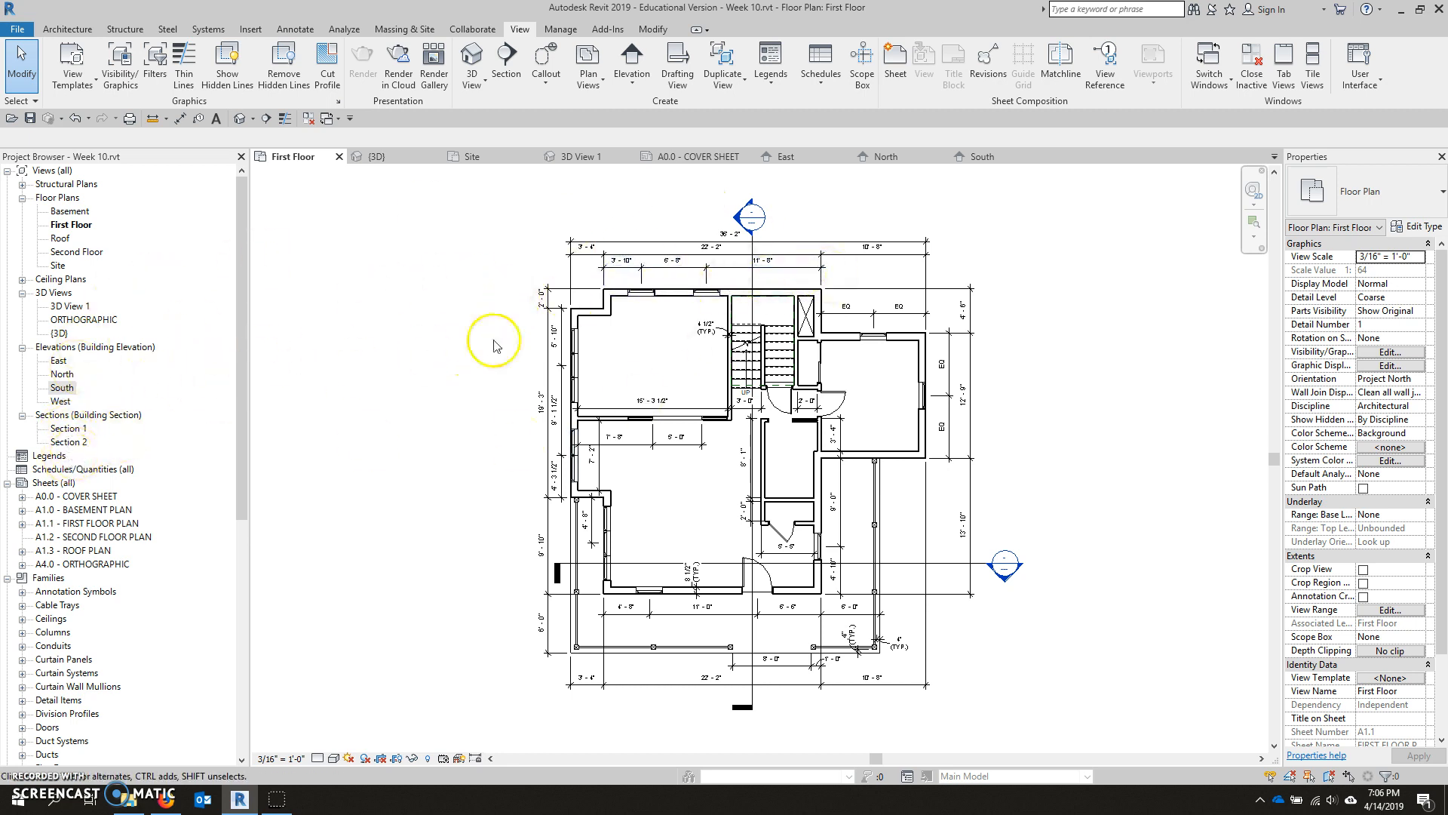
# Put a gap in the horizontal Section 2 line and shorten its segments to the outer edges of the floor plan
pyautogui.click(918, 566)
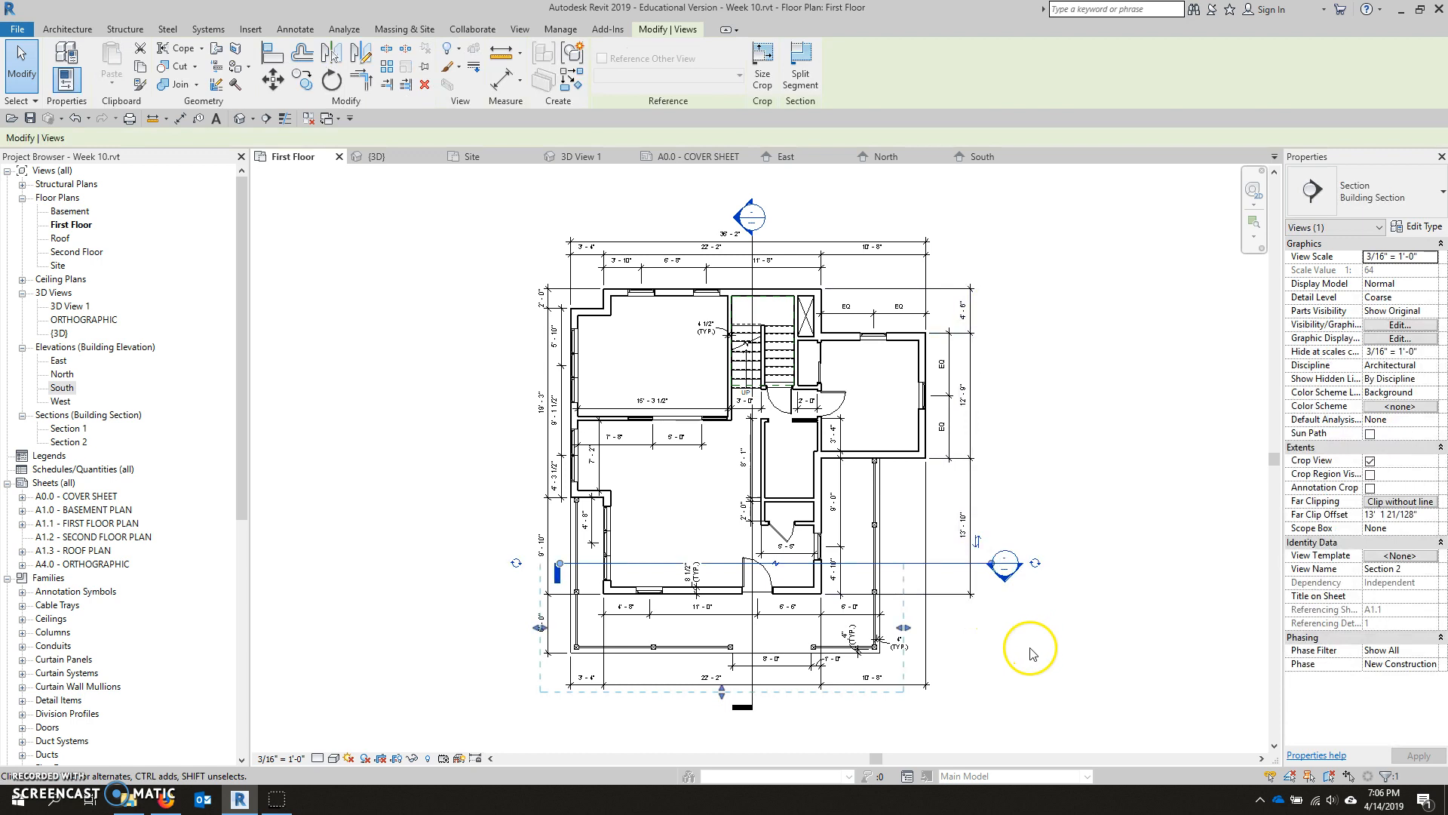
pyautogui.scroll(2, 968, 667)
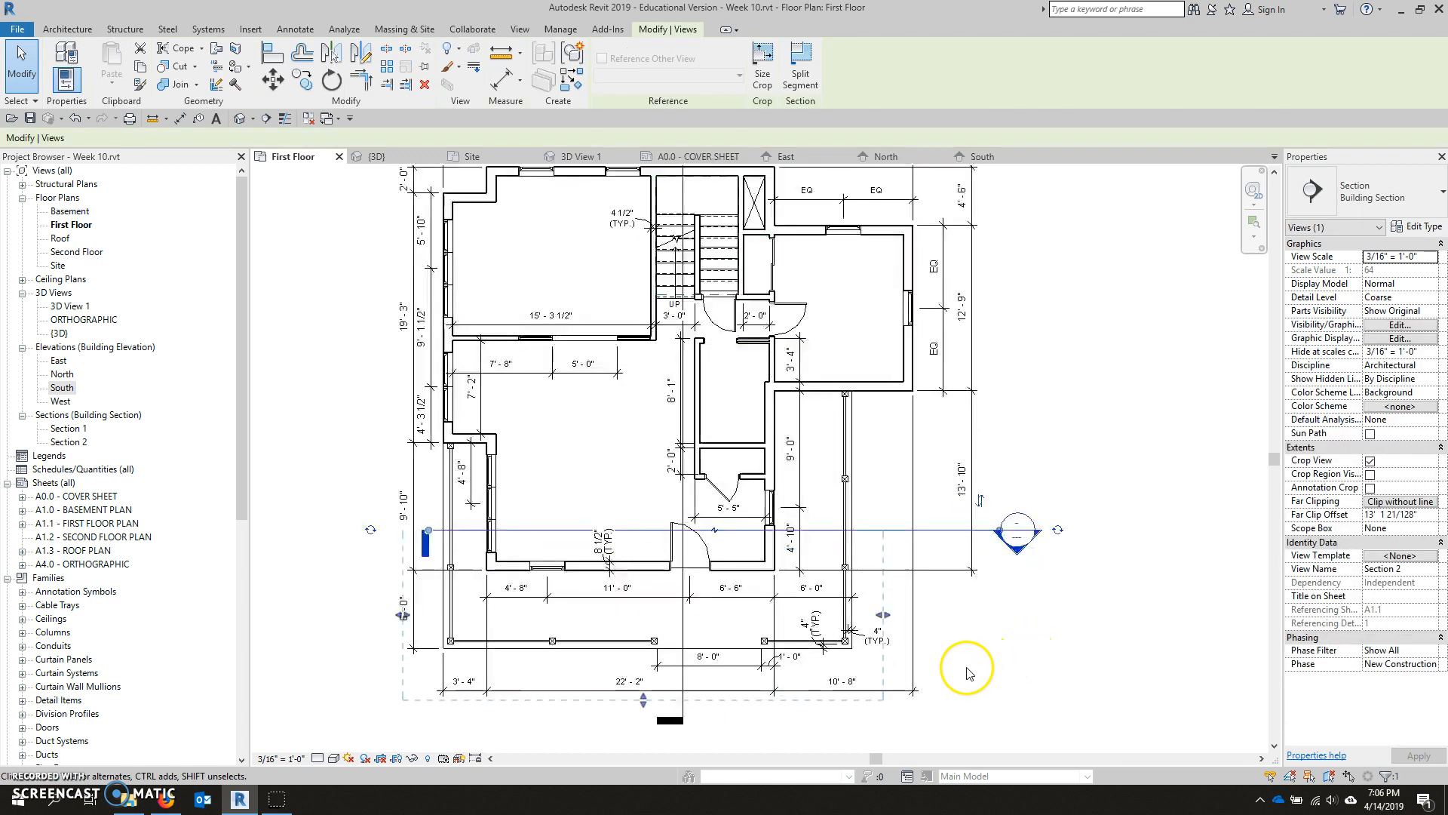
pyautogui.click(716, 535)
pyautogui.scroll(4, 716, 534)
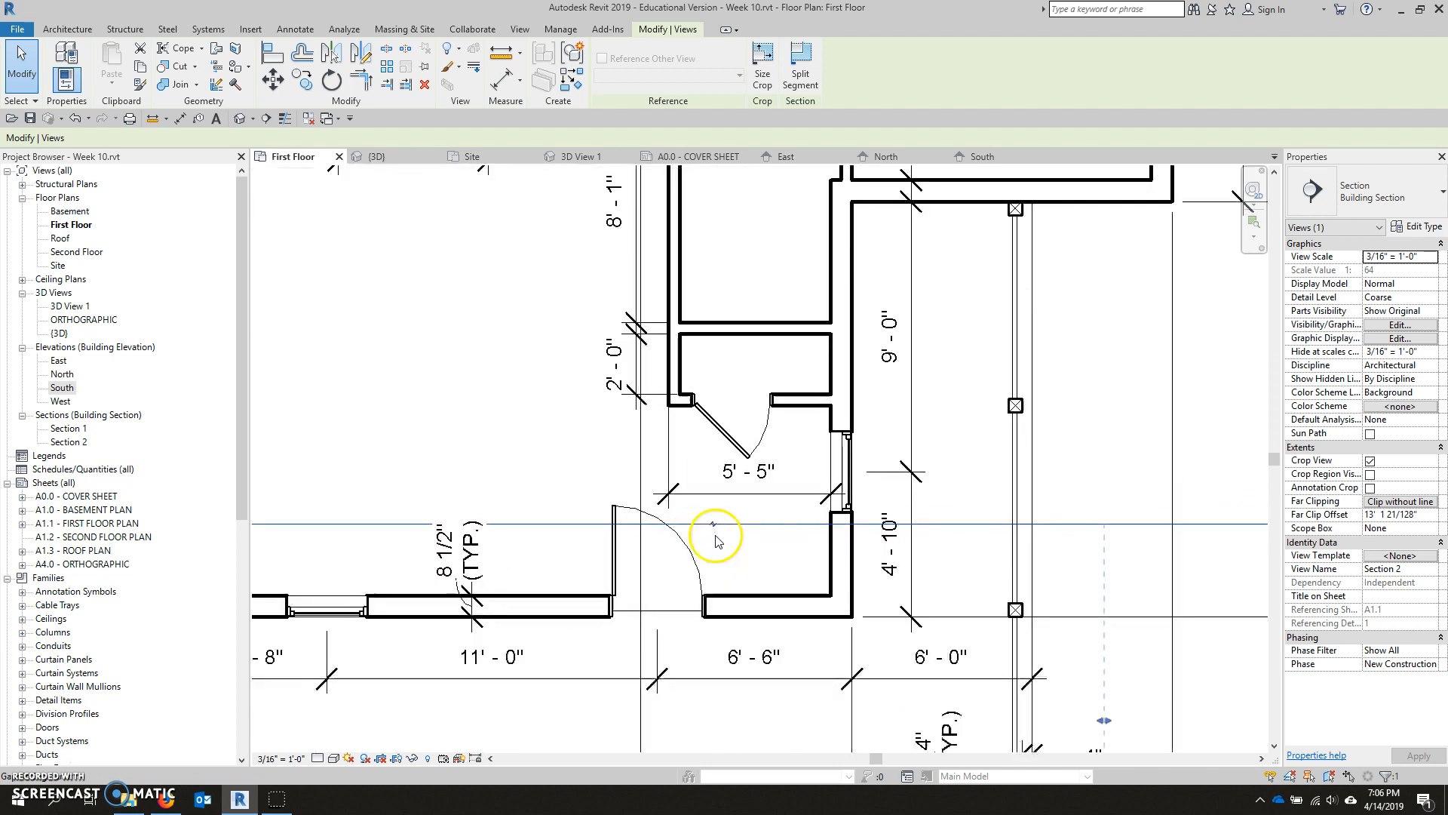
pyautogui.scroll(-2, 718, 534)
pyautogui.scroll(-2, 716, 533)
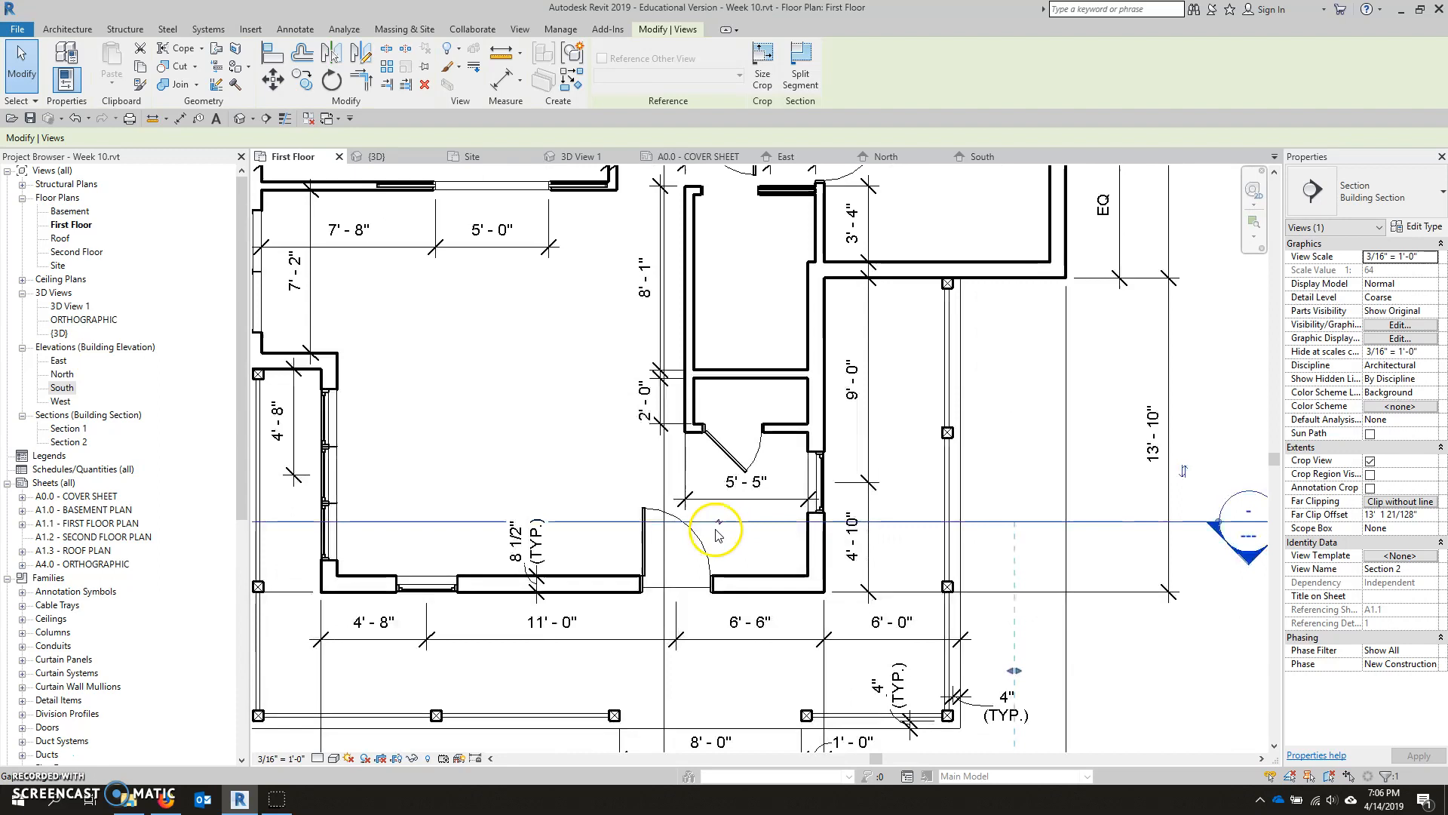
pyautogui.click(717, 527)
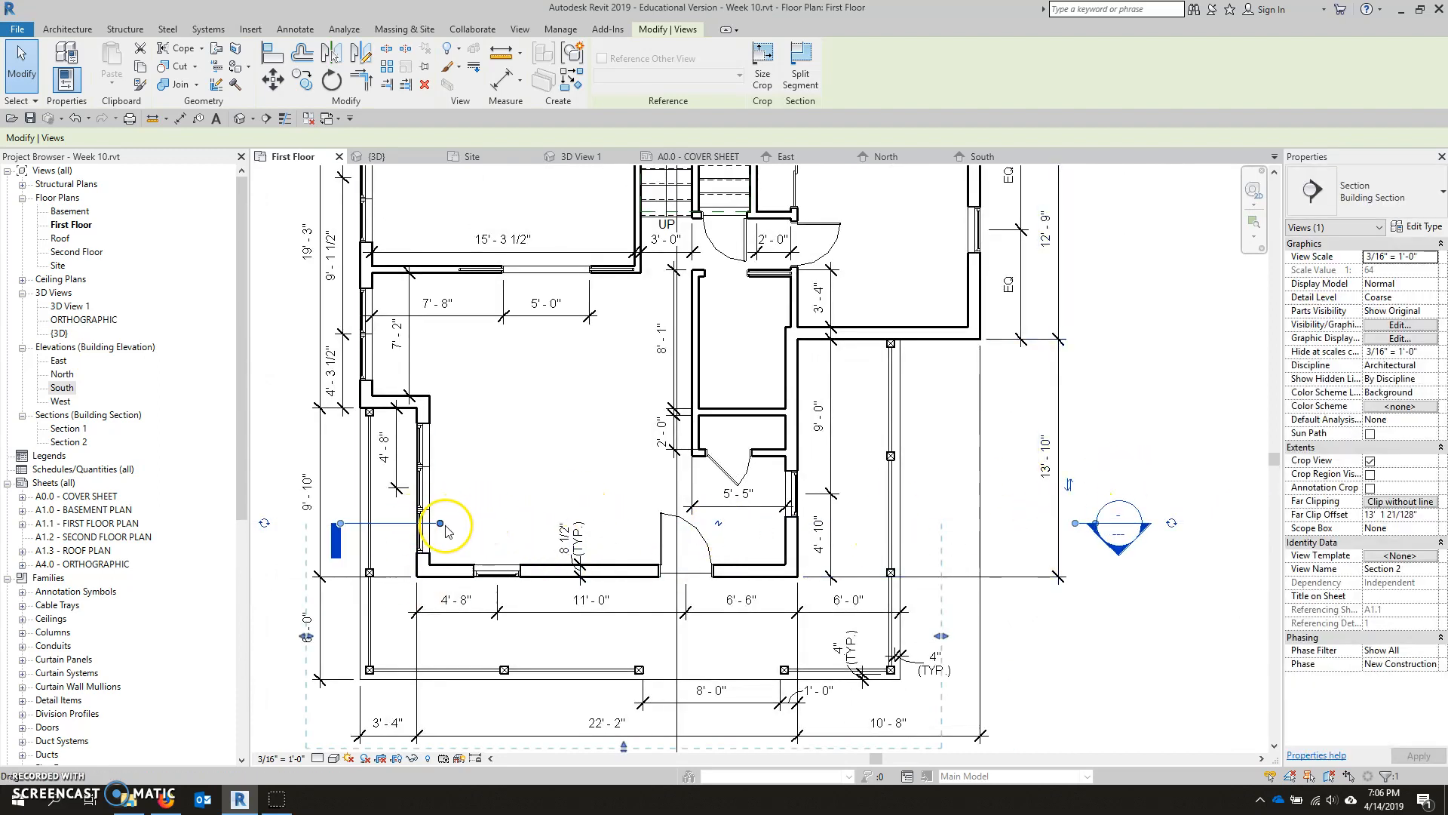
pyautogui.scroll(-2, 577, 526)
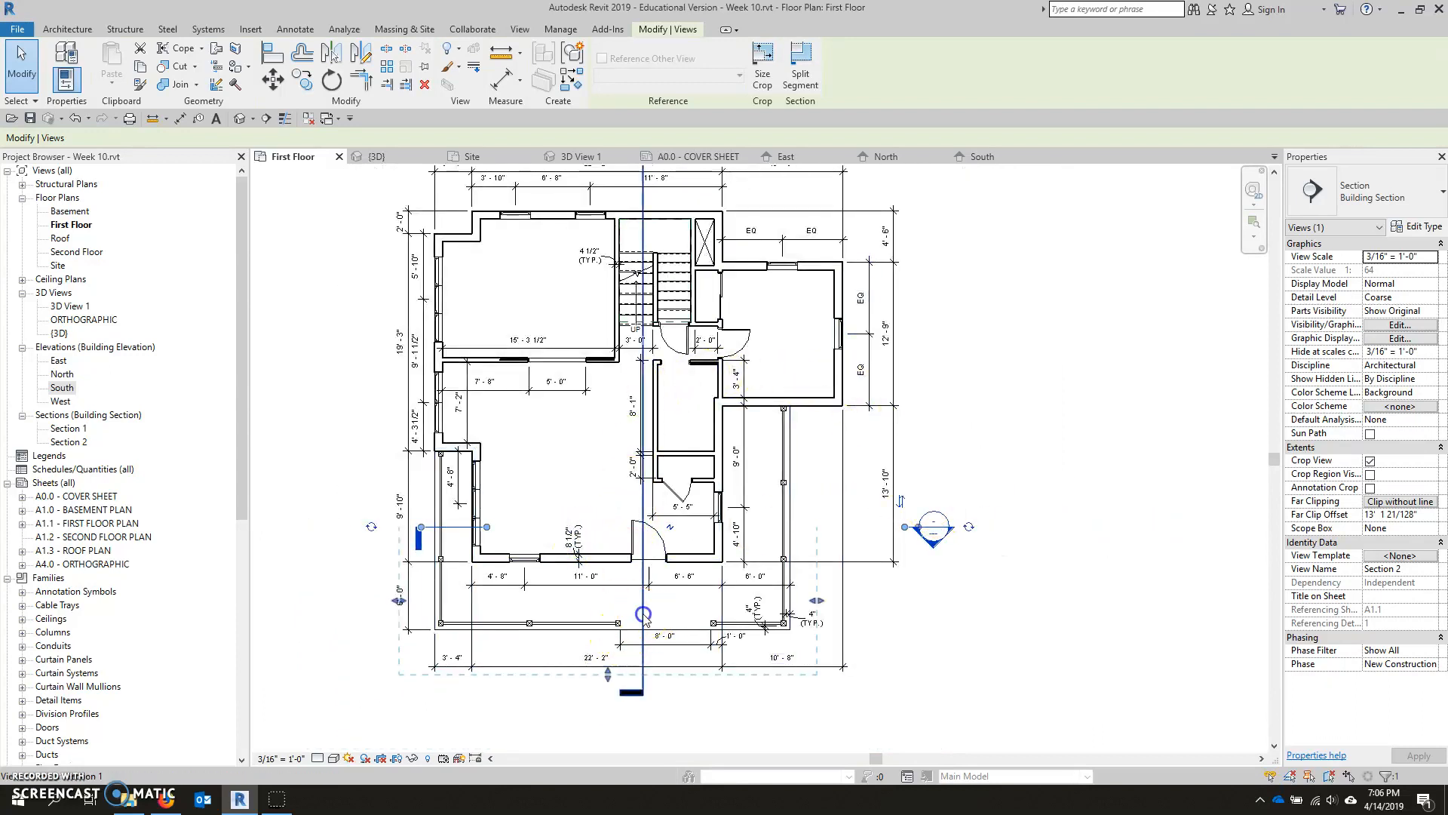
# Put a gap in the vertical Section 1 line and shorten its tail segment to end below the front dimension strings
pyautogui.click(642, 422)
pyautogui.scroll(5, 646, 735)
pyautogui.moveTo(659, 605)
pyautogui.mouseDown()
pyautogui.moveTo(660, 544)
pyautogui.moveTo(661, 589)
pyautogui.mouseUp()
pyautogui.scroll(-5, 659, 589)
pyautogui.scroll(3, 876, 475)
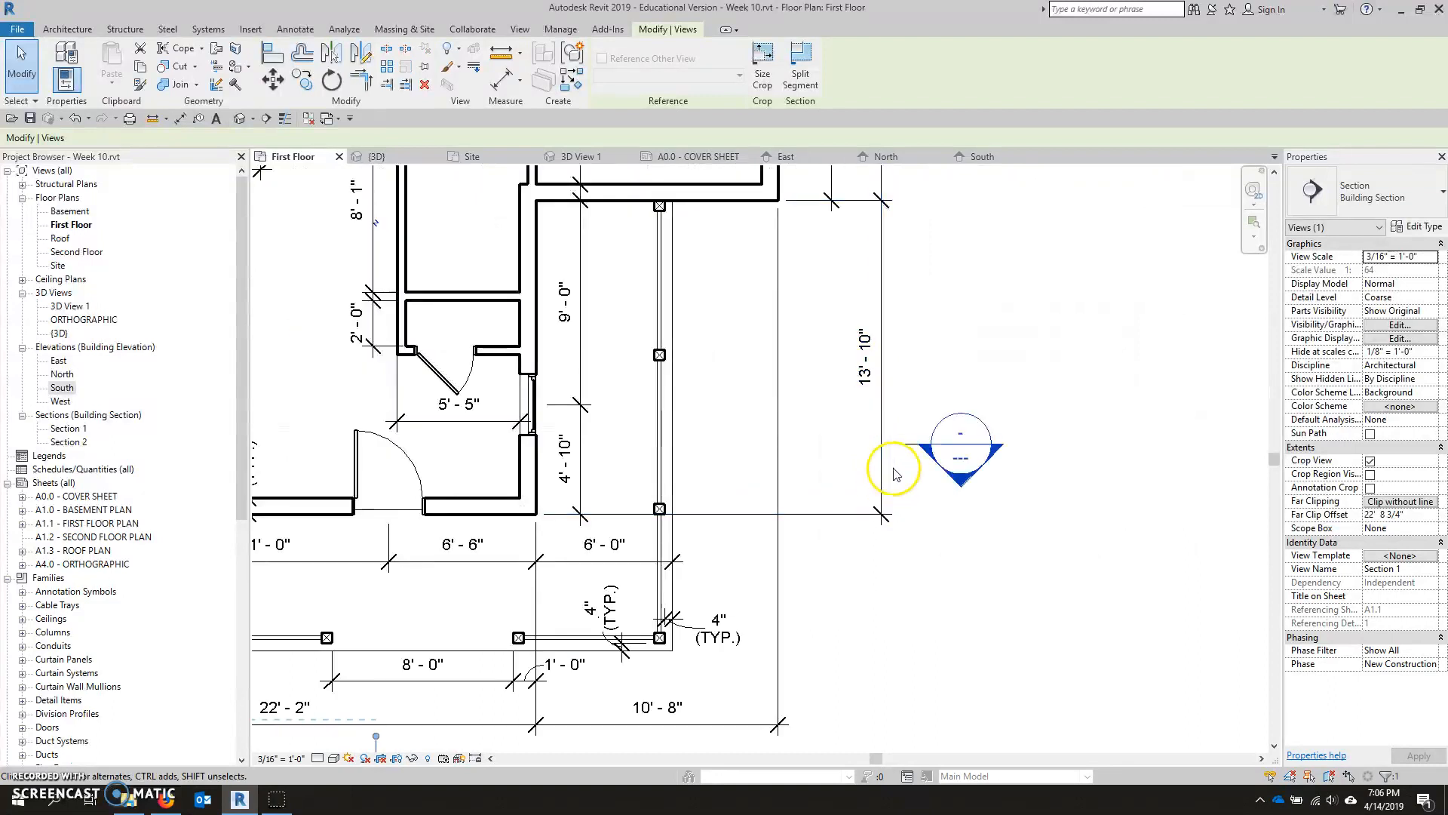
pyautogui.scroll(-5, 905, 462)
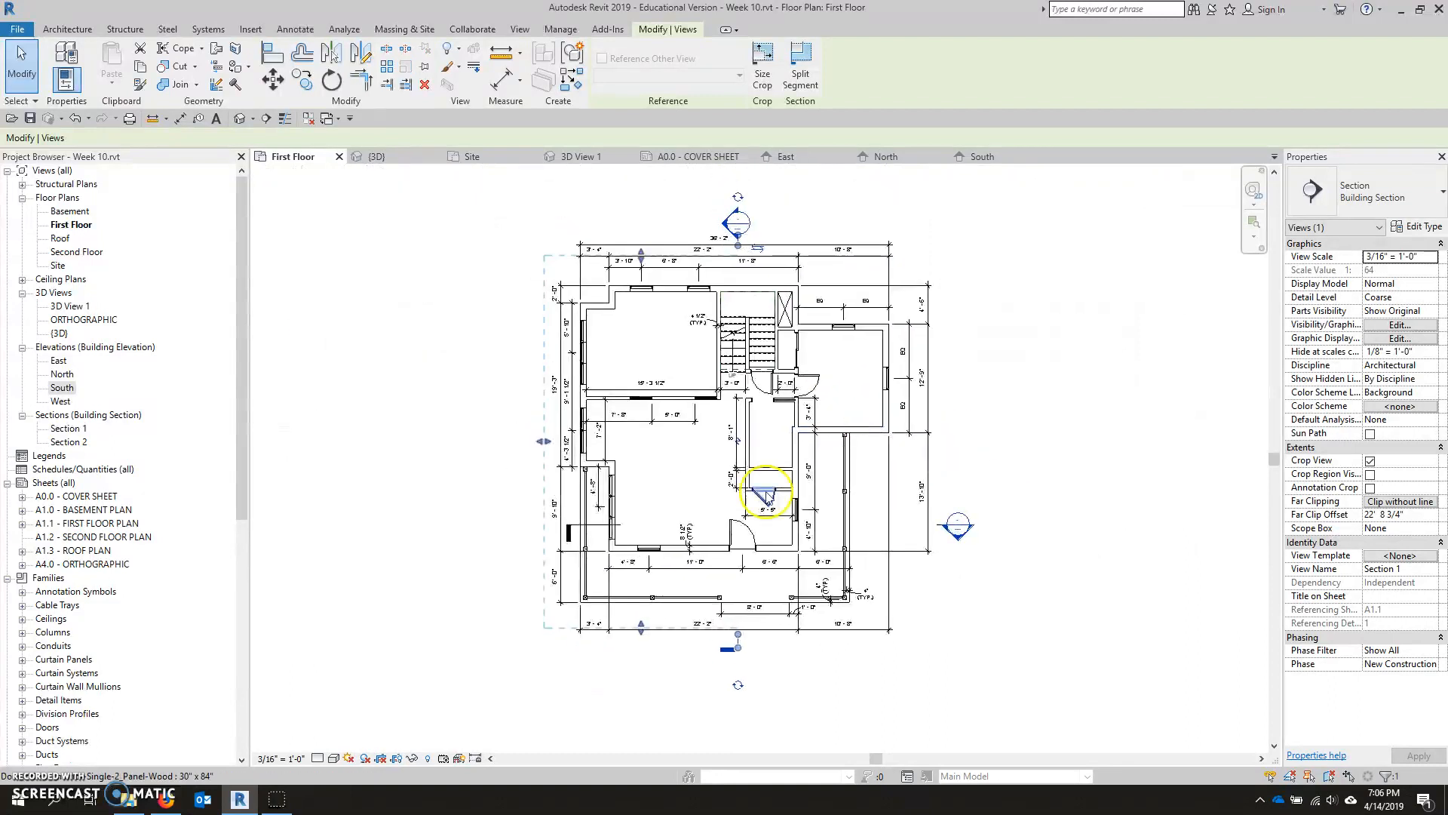
pyautogui.scroll(4, 570, 551)
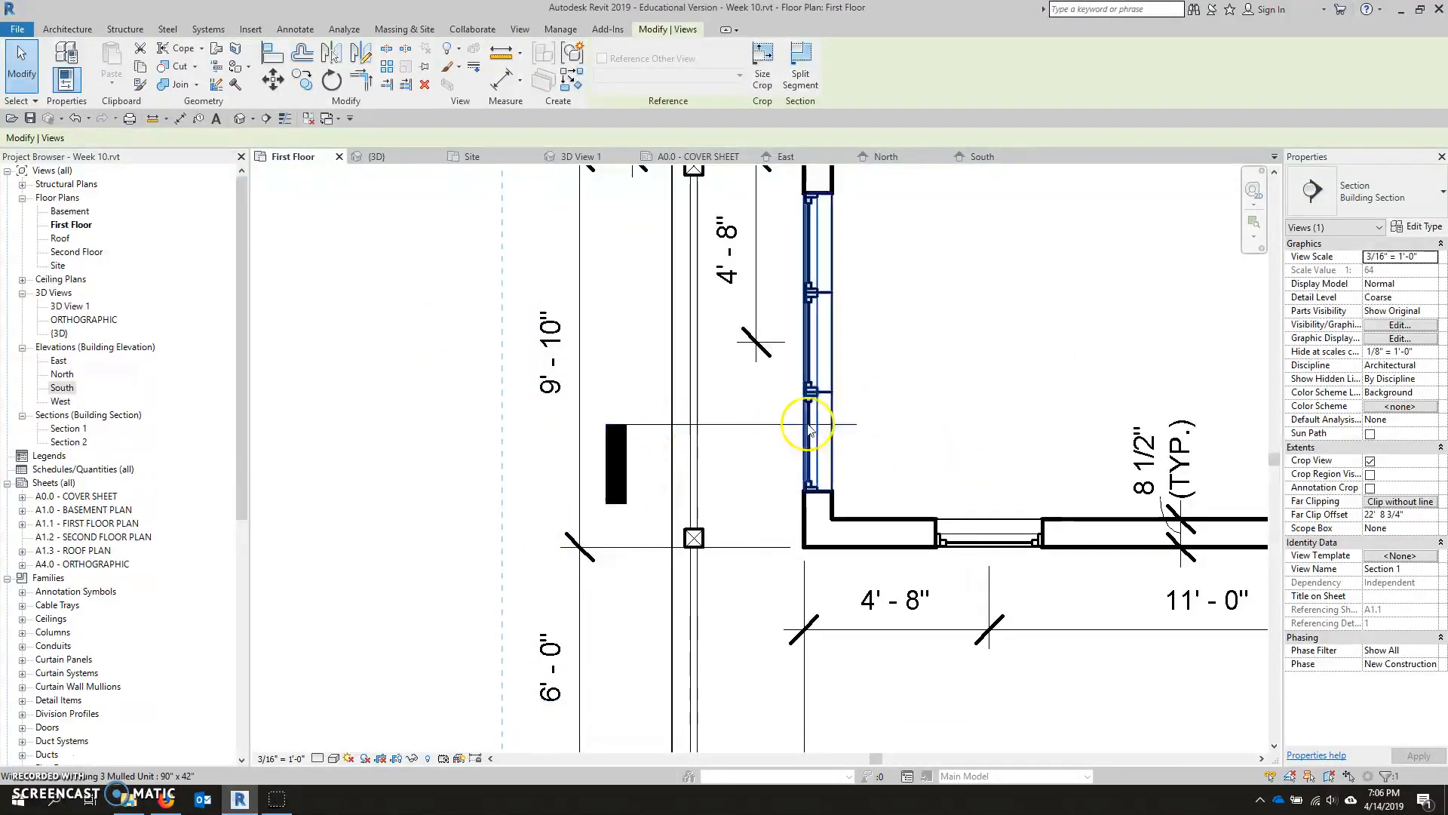
pyautogui.scroll(-5, 658, 532)
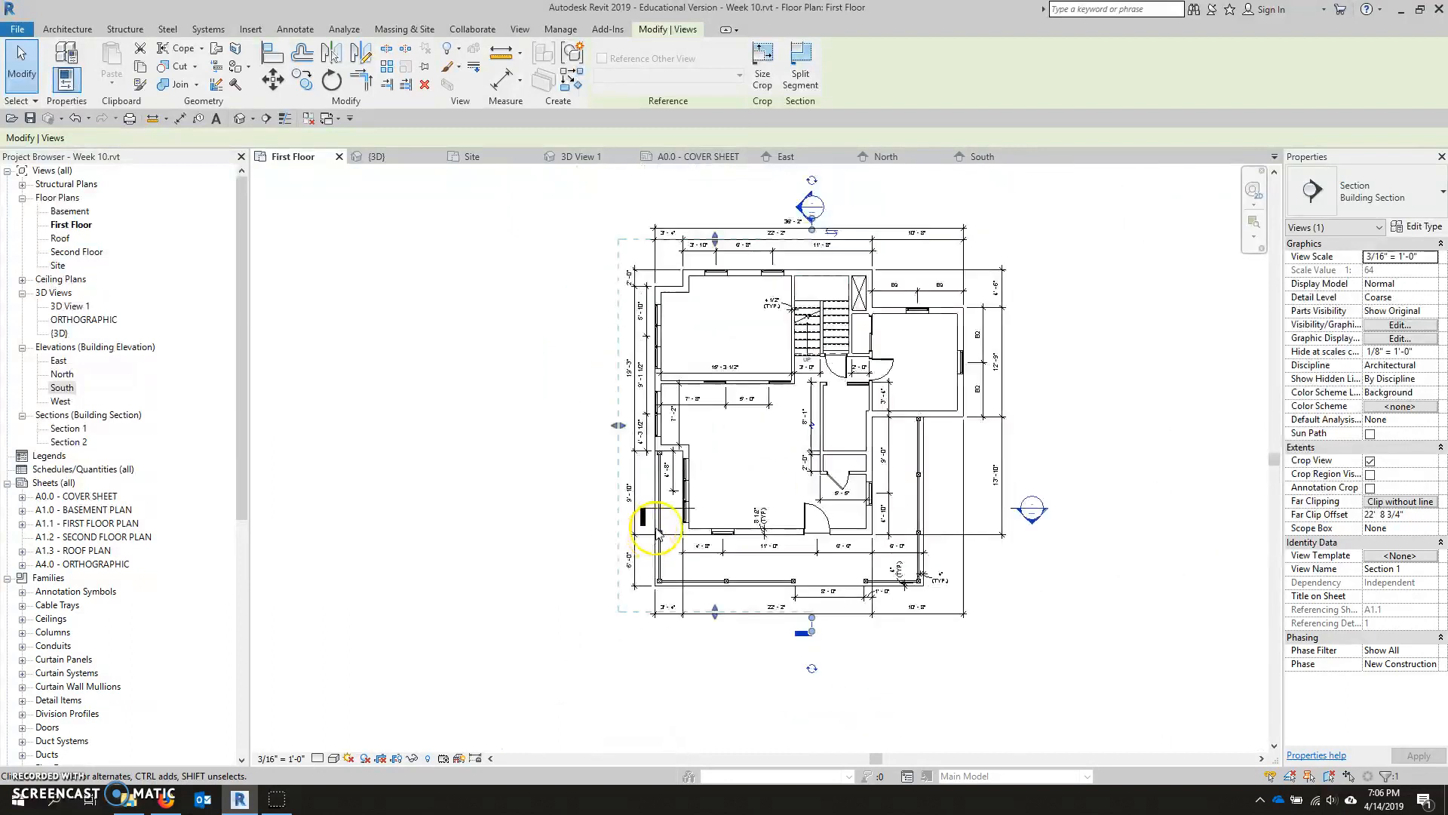
pyautogui.moveTo(765, 409); pyautogui.dragTo(739, 450, button='middle')
pyautogui.scroll(1, 759, 348)
pyautogui.click(872, 229)
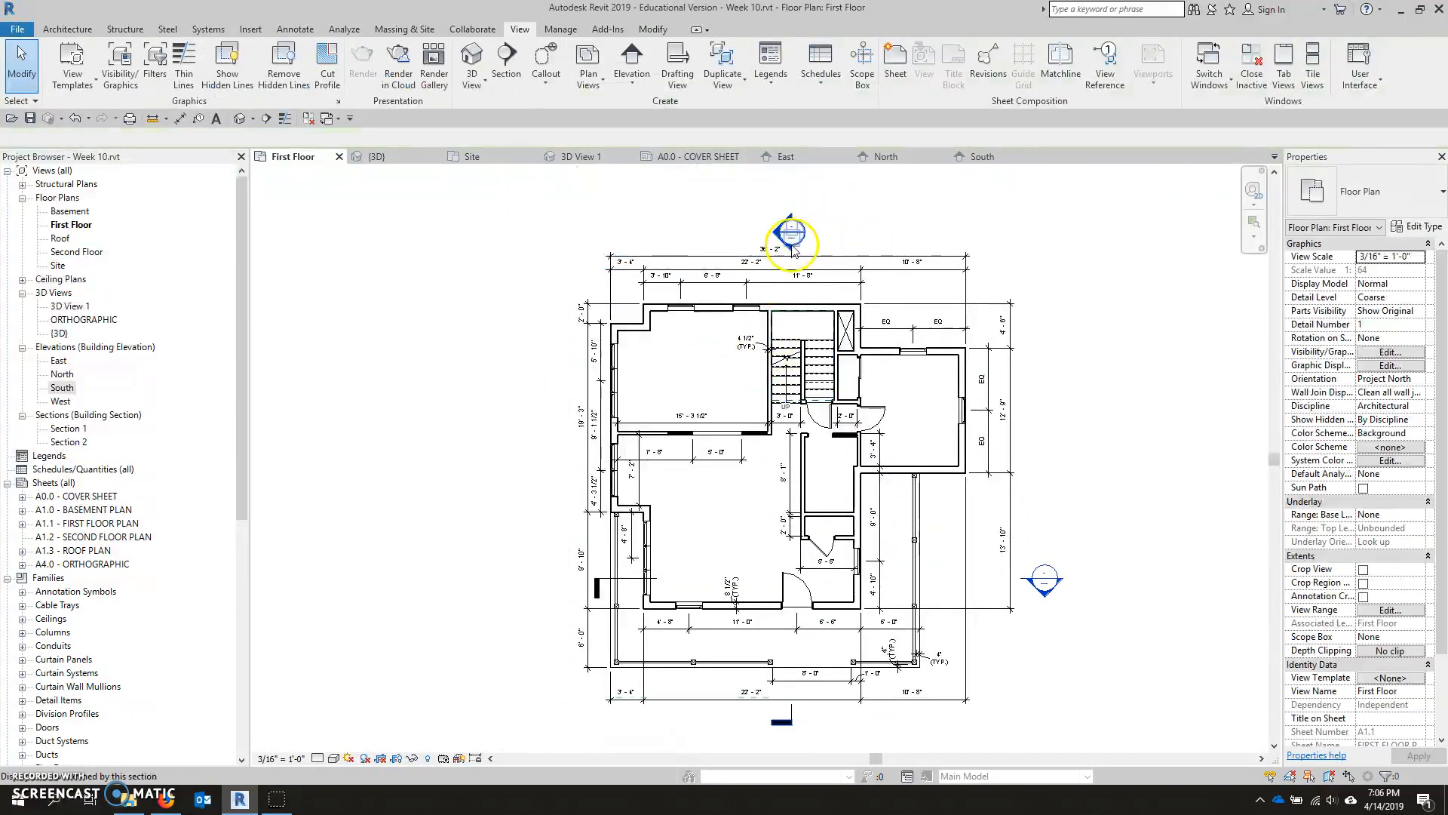
# Shorten the head segment of the Section 1 line so it stops just short of the overall 36'-2" dimension line
pyautogui.scroll(4, 792, 237)
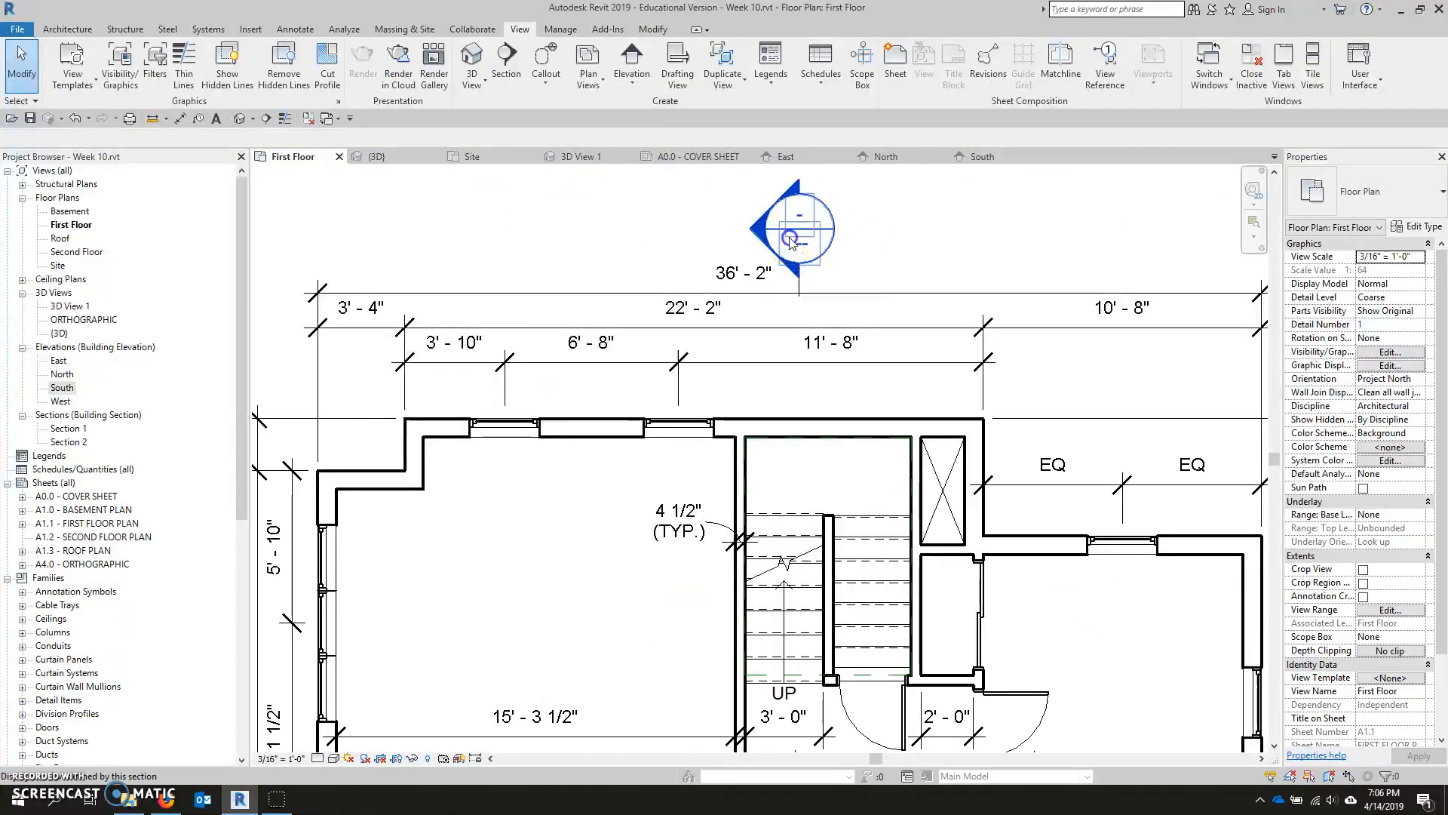
pyautogui.scroll(3, 800, 287)
pyautogui.click(800, 288)
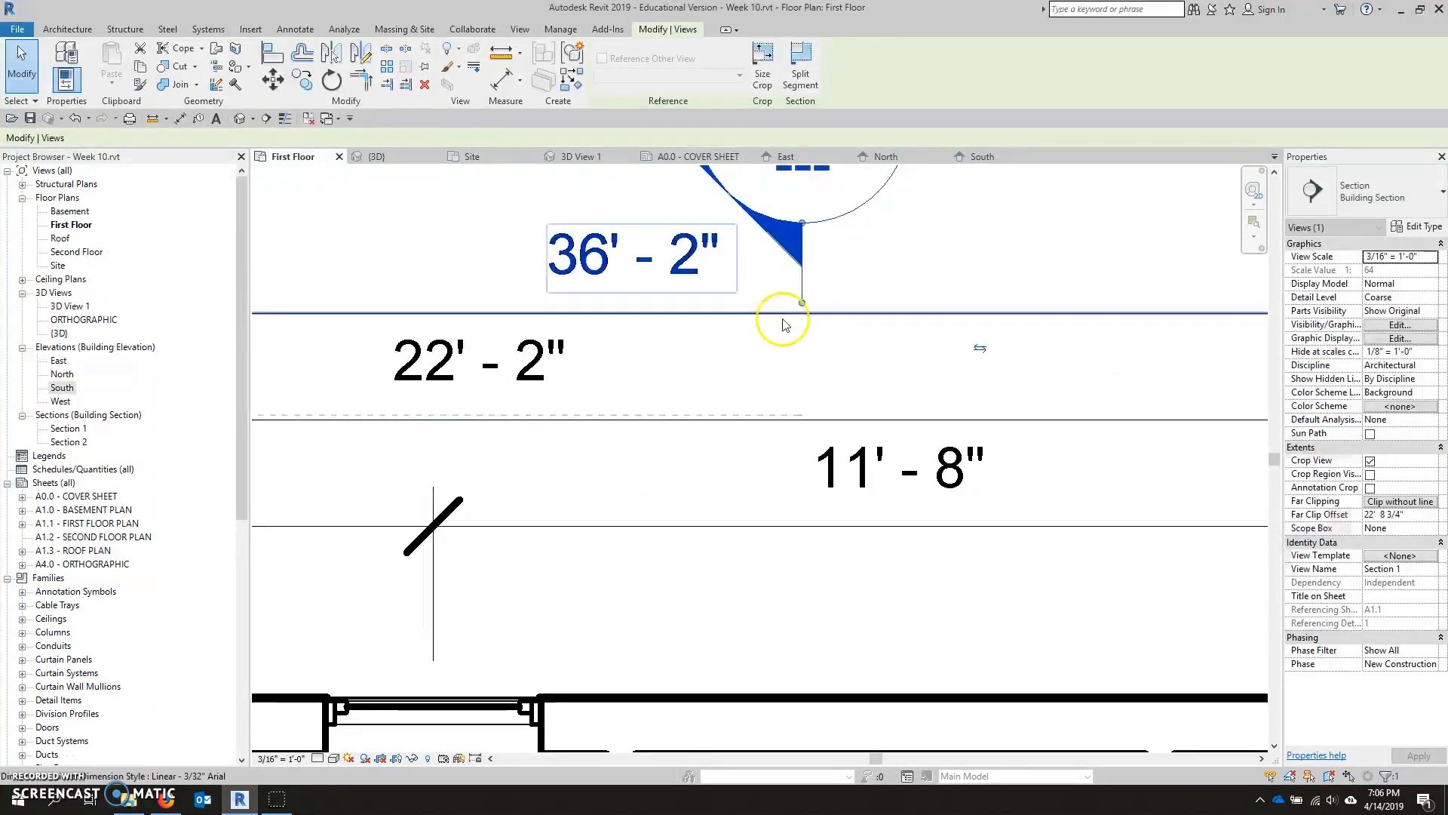
pyautogui.scroll(-7, 747, 329)
pyautogui.click(958, 430)
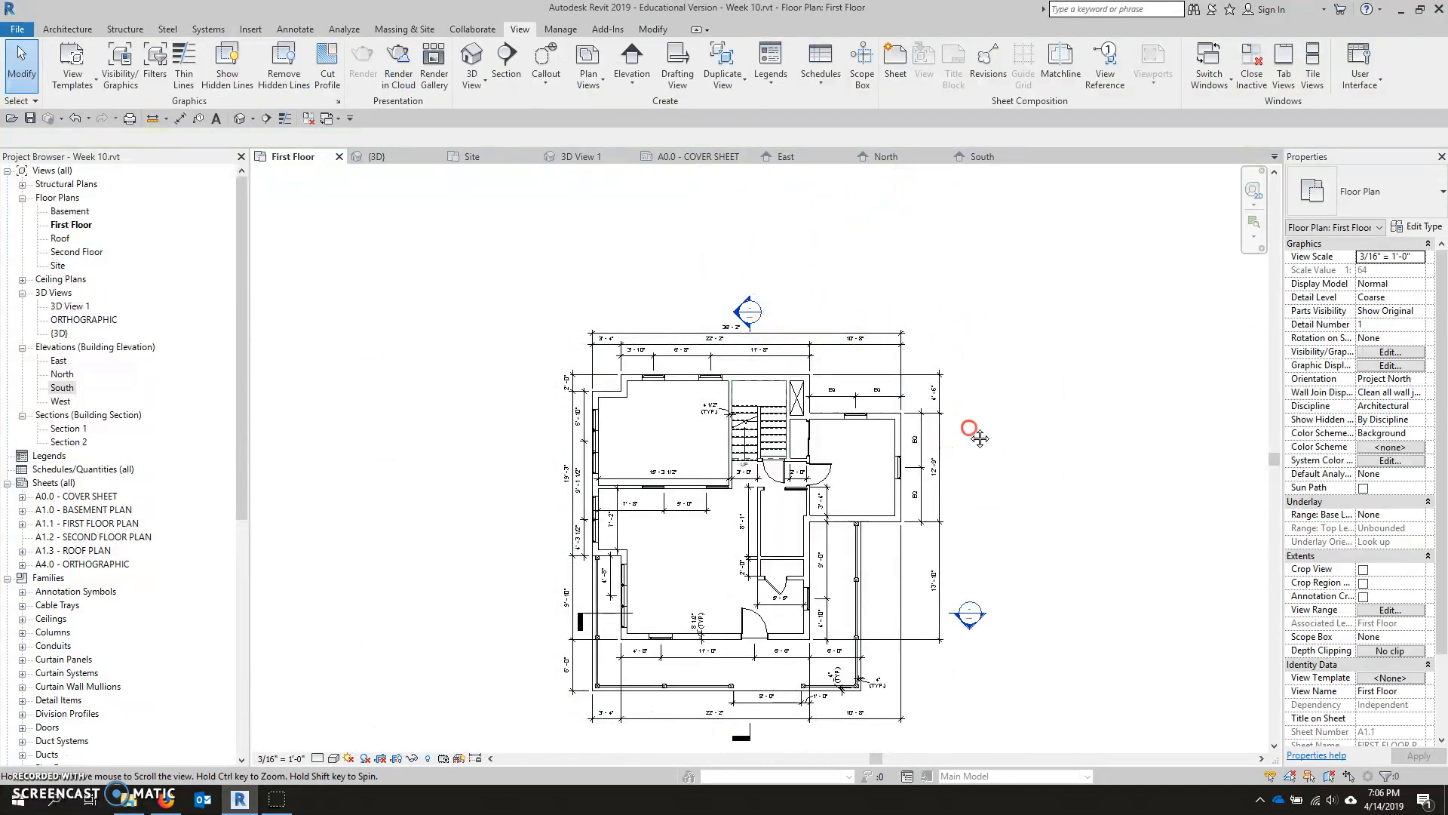
pyautogui.moveTo(981, 431); pyautogui.dragTo(948, 385, button='middle')
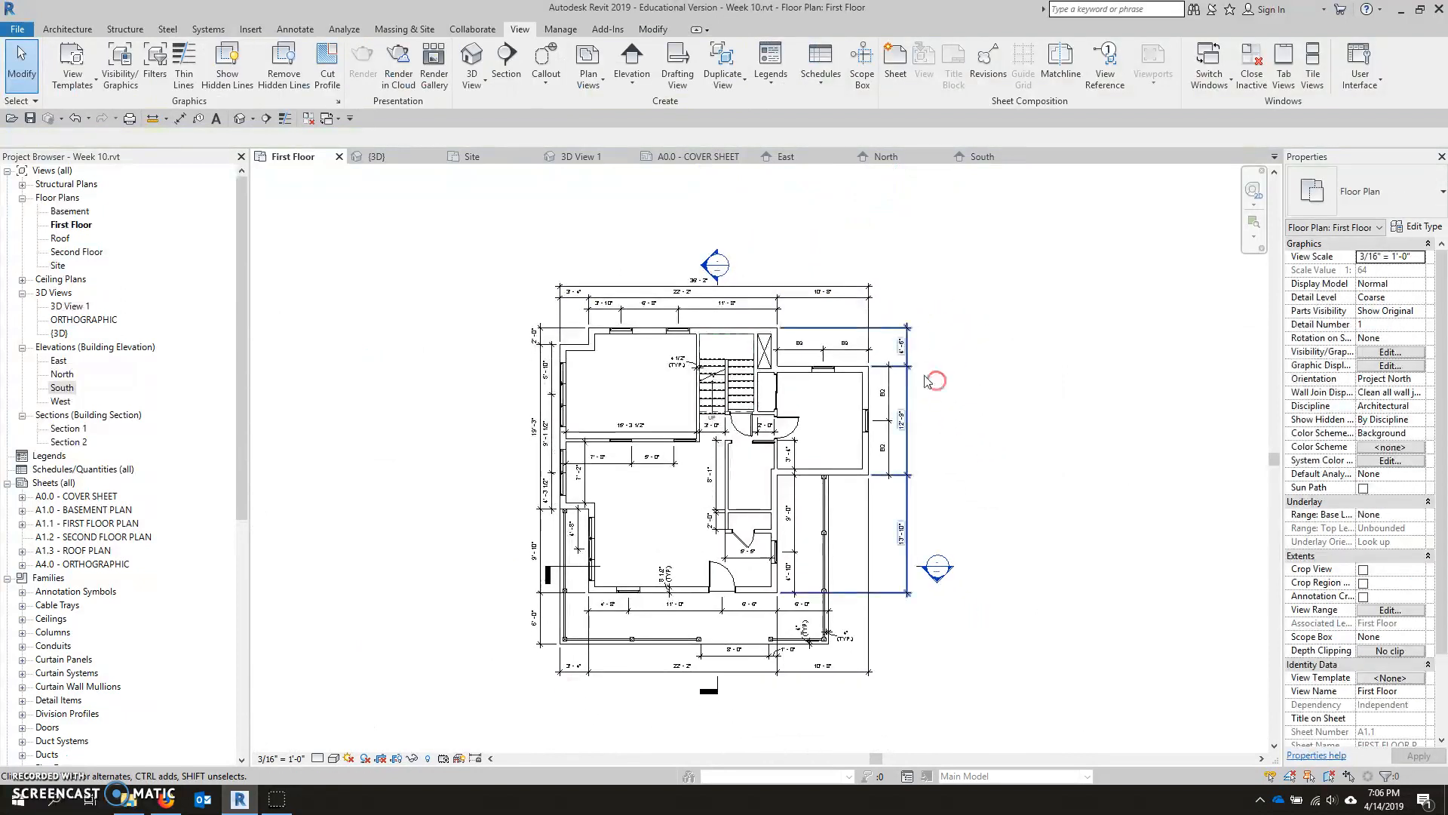
# Open the Section 1 view to review it, and bring up the Section 2 building section
pyautogui.doubleClick(70, 430)
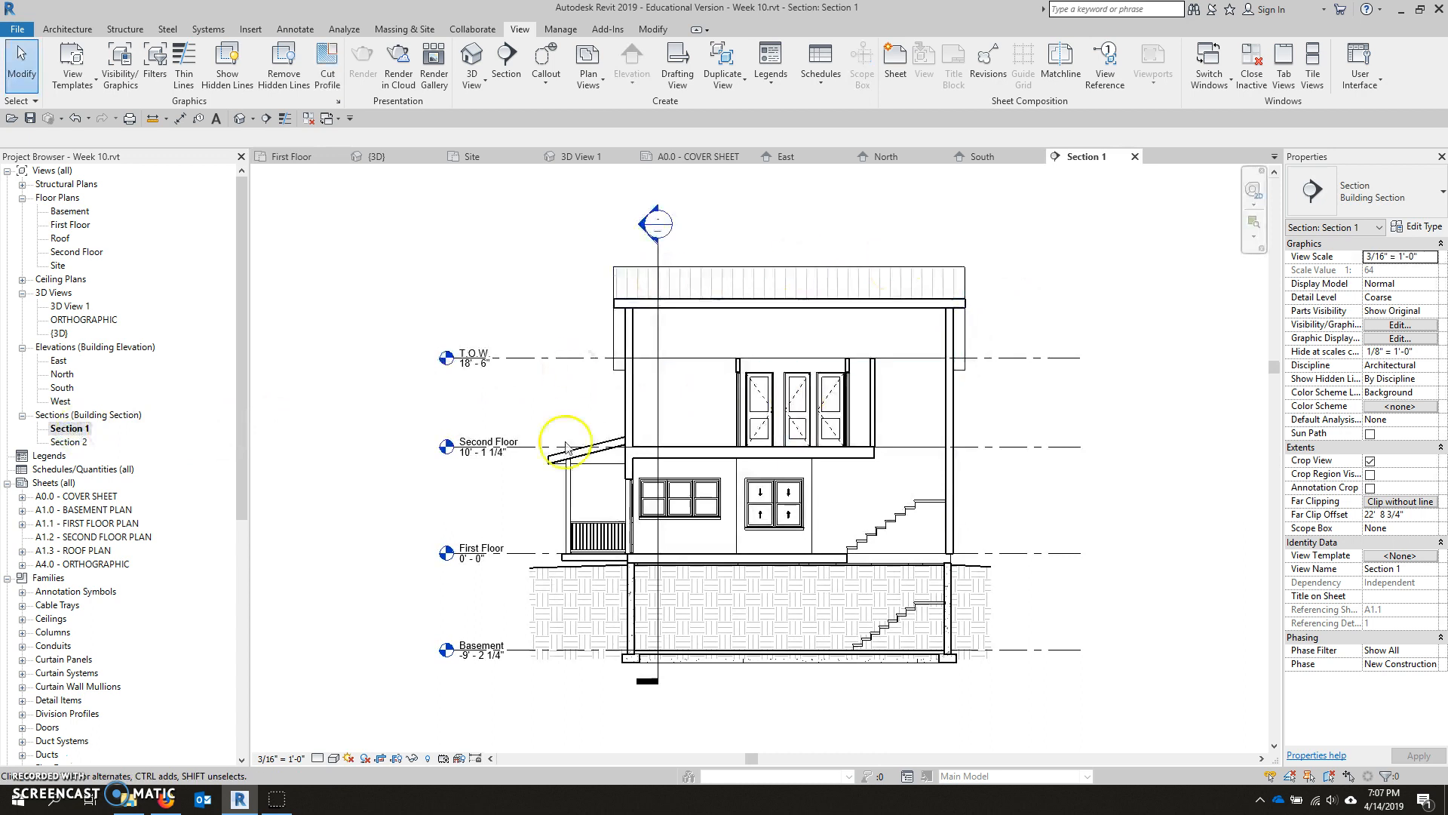
pyautogui.scroll(-3, 566, 444)
pyautogui.doubleClick(66, 442)
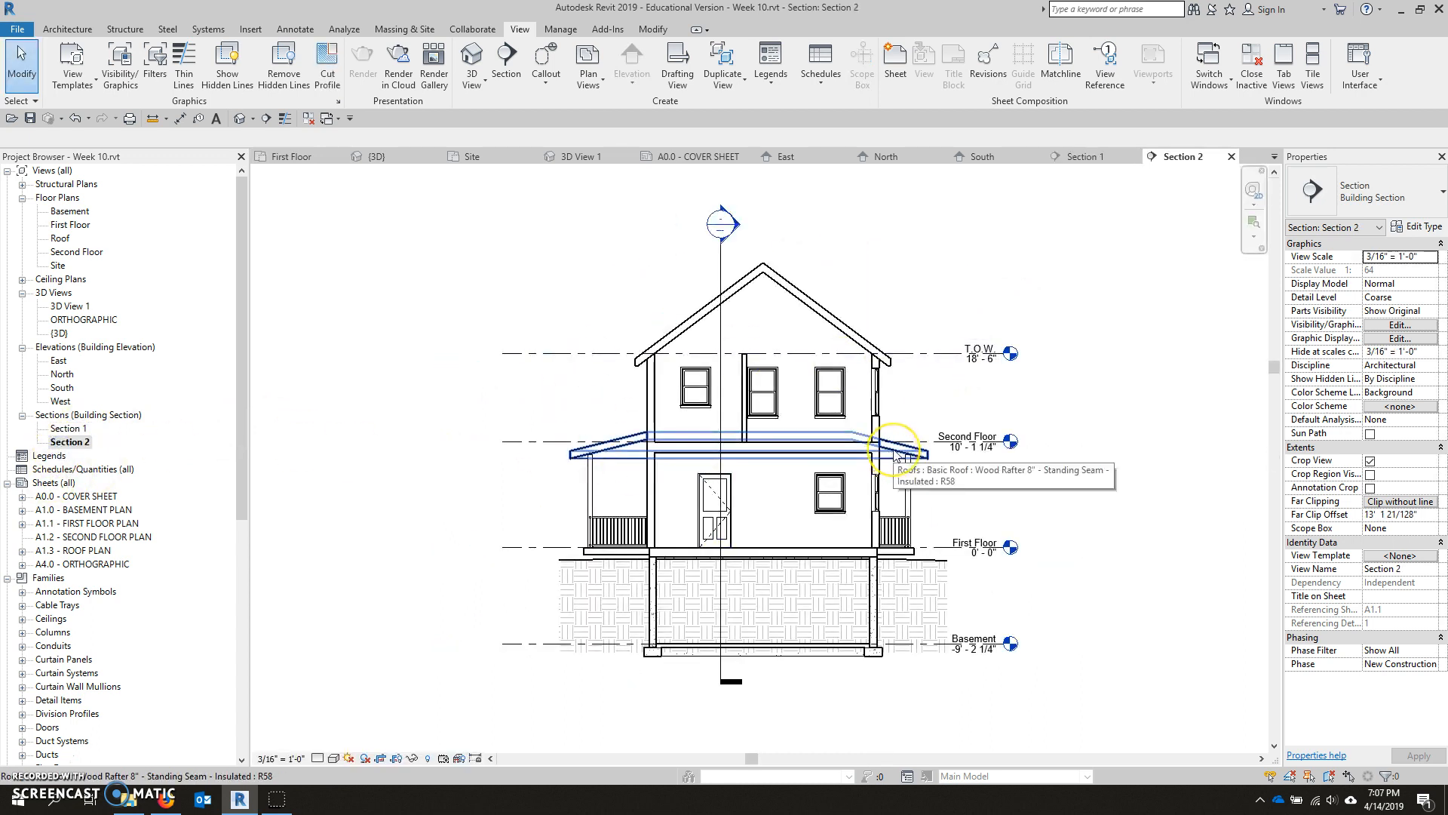
pyautogui.moveTo(846, 432); pyautogui.dragTo(722, 439, button='middle')
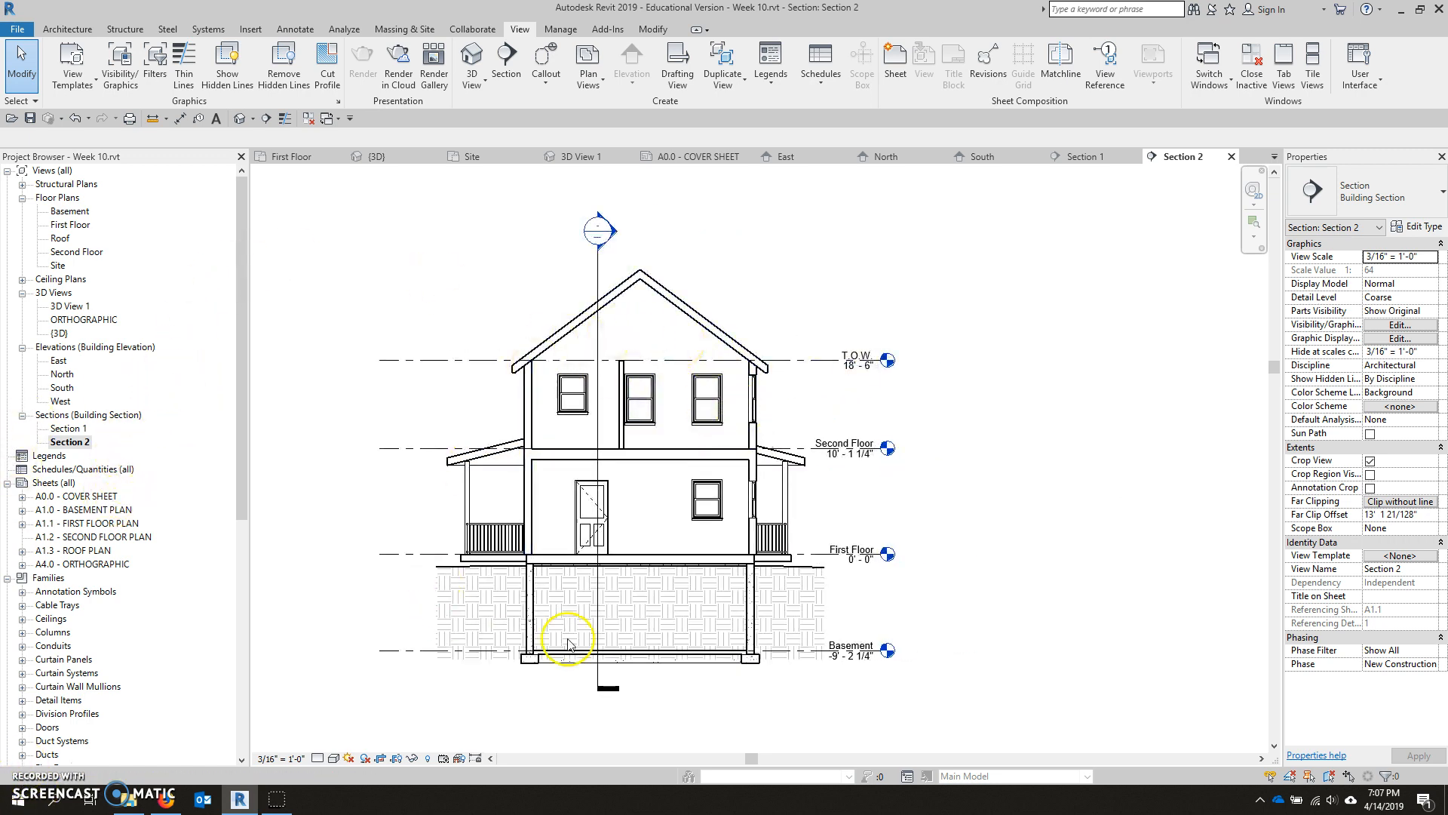
pyautogui.moveTo(637, 408); pyautogui.dragTo(698, 407, button='middle')
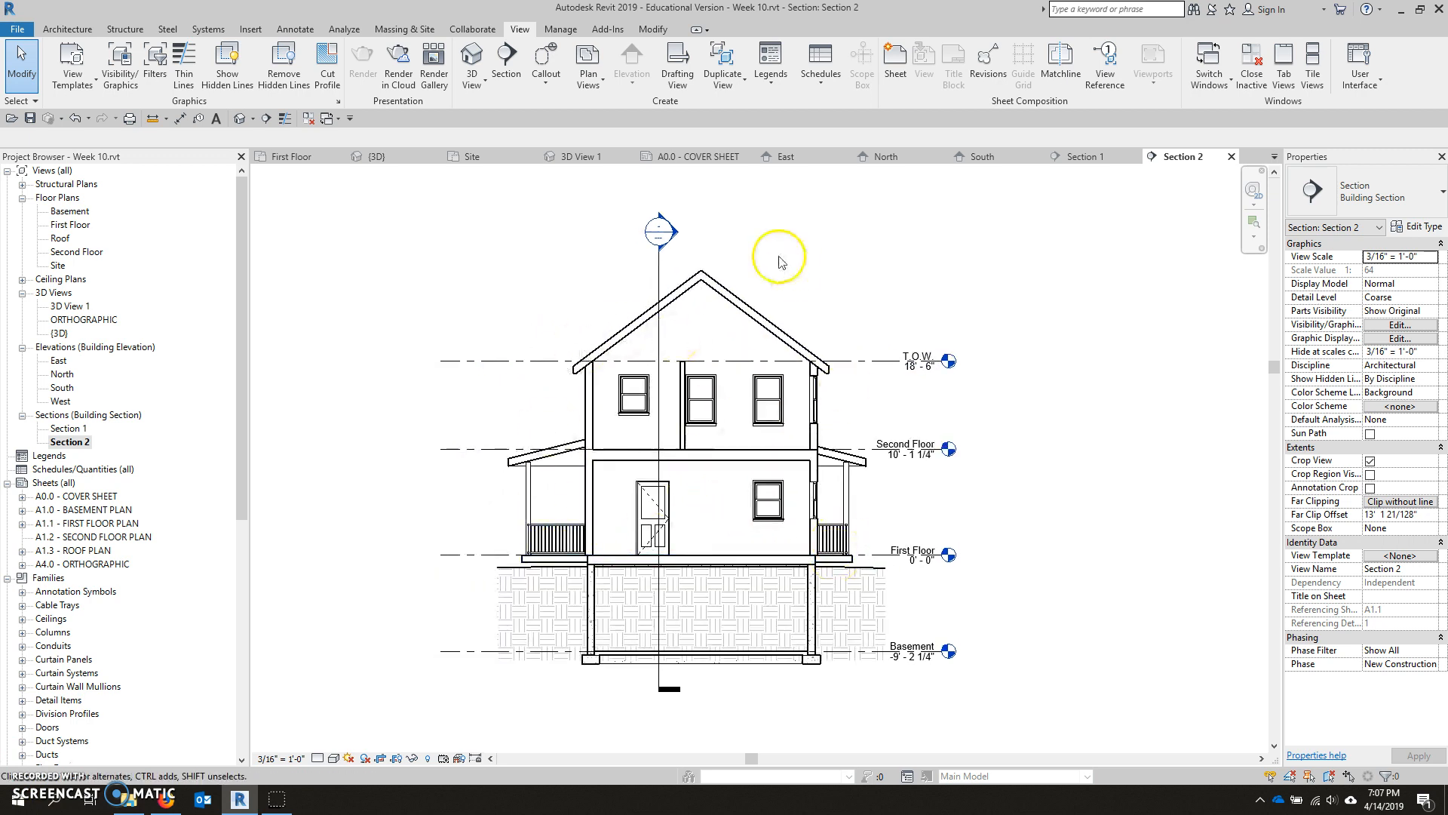
pyautogui.click(658, 234)
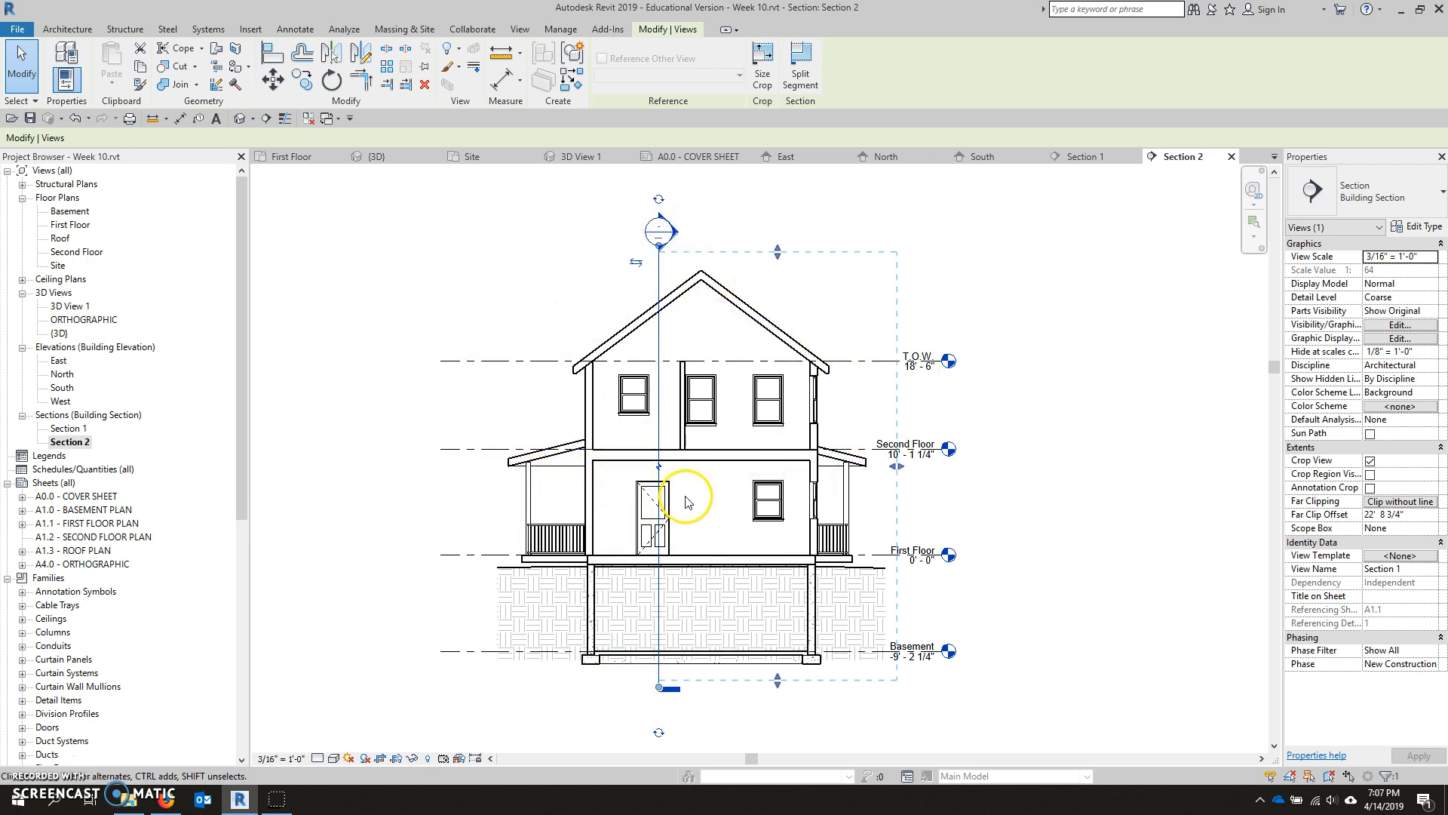
pyautogui.click(1099, 480)
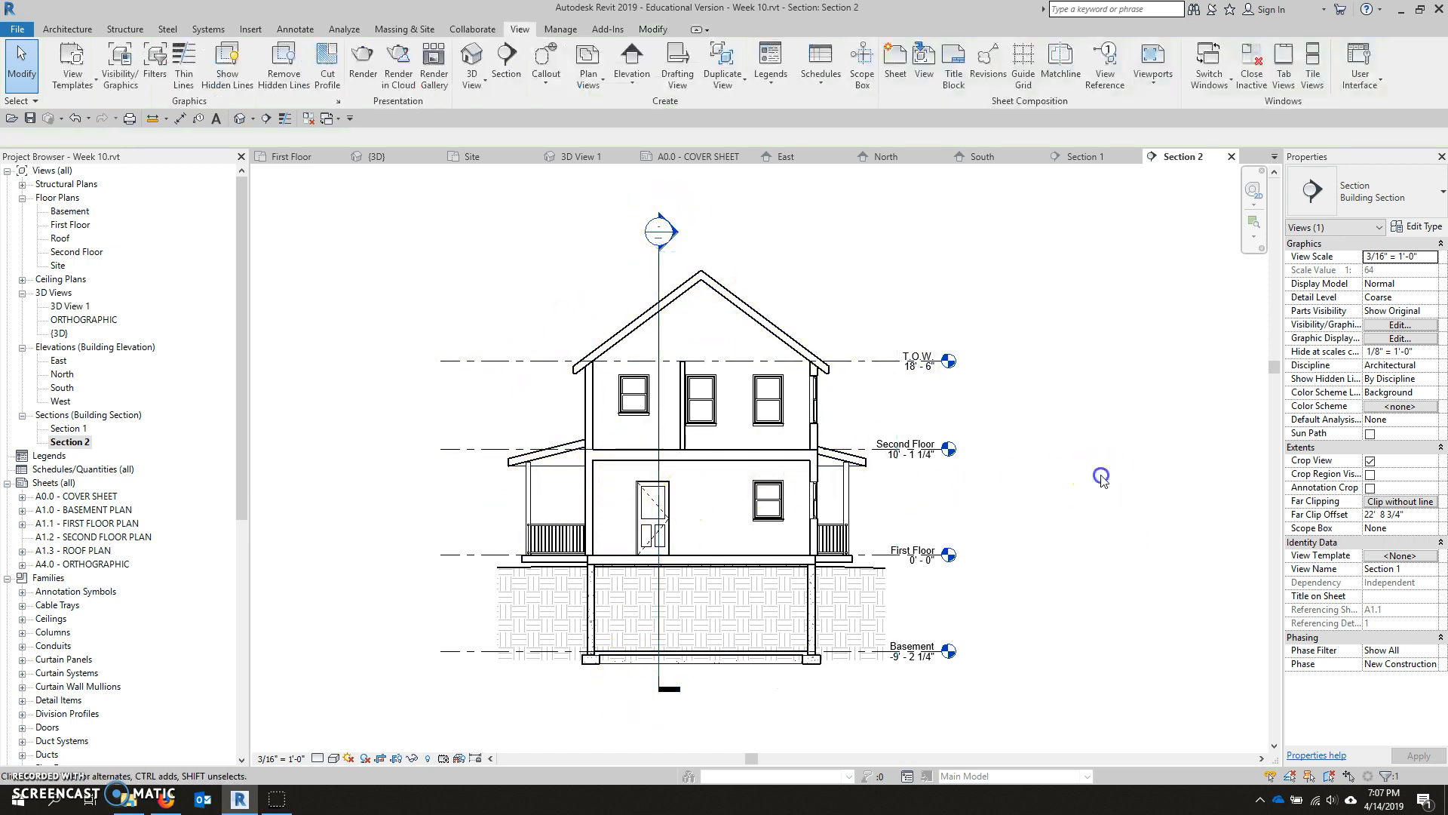
pyautogui.click(659, 271)
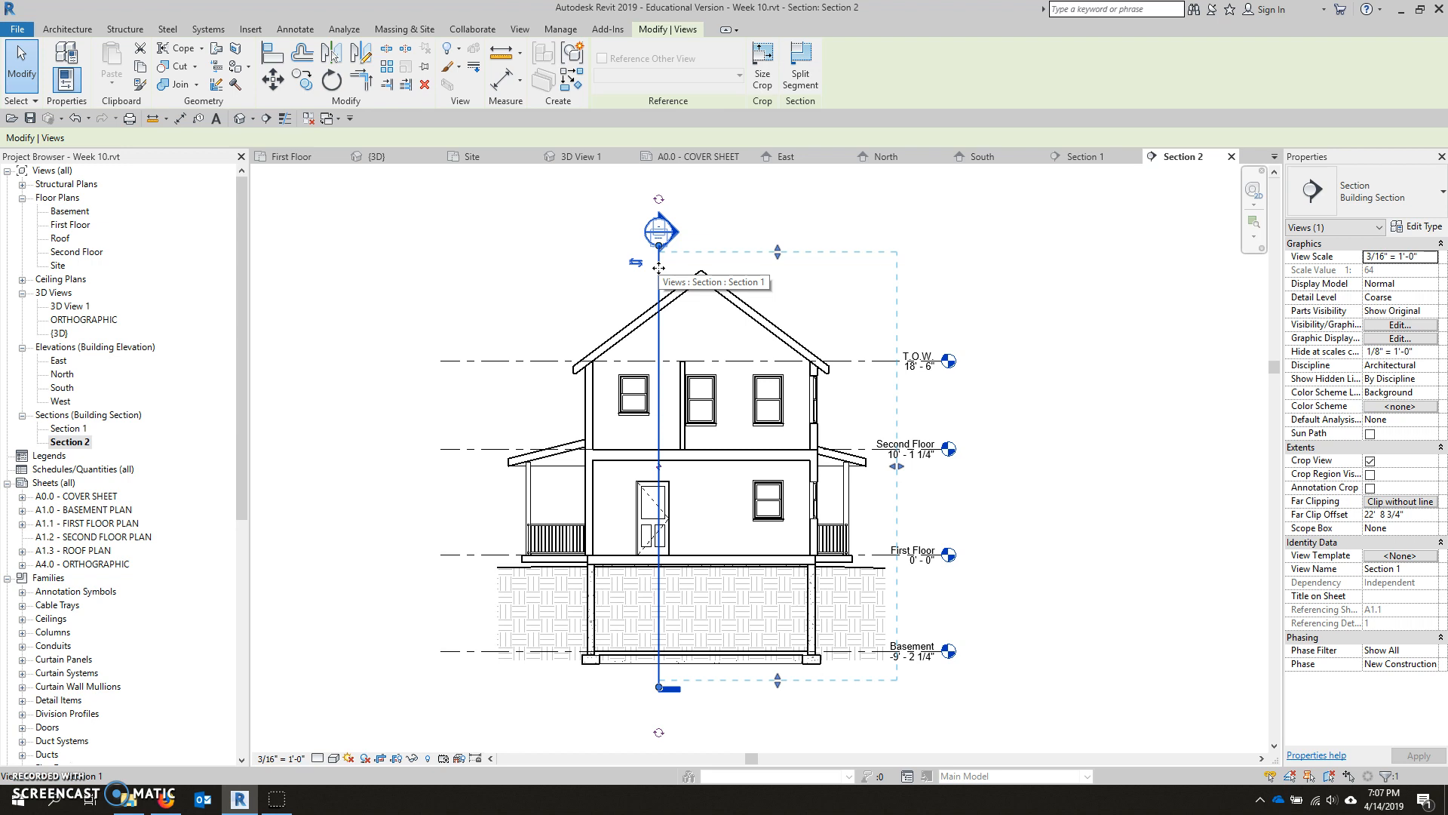
pyautogui.click(559, 317)
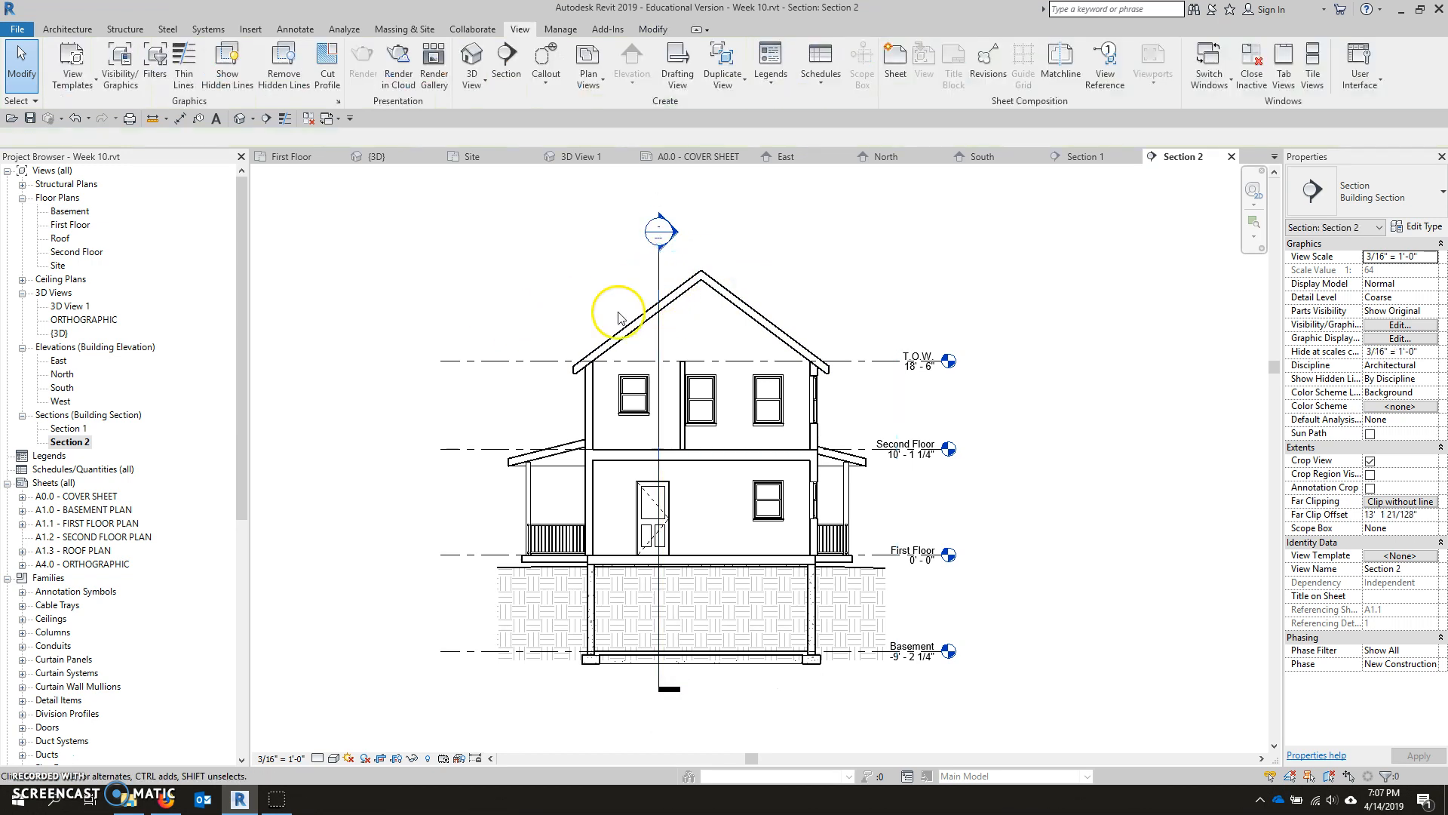
# Set the Section 2 view scale to 1/4" = 1'-0"
pyautogui.click(291, 759)
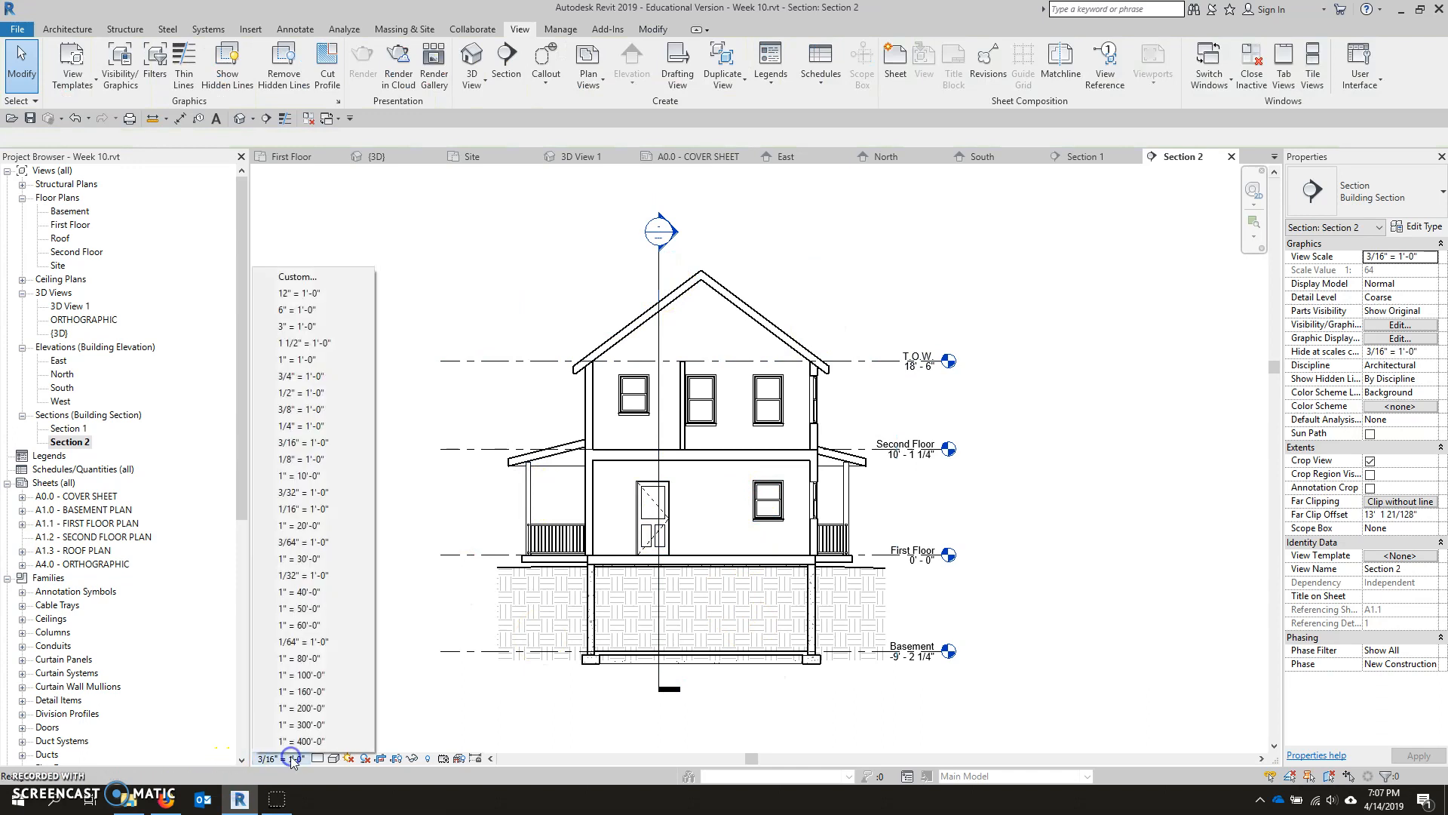
pyautogui.click(318, 427)
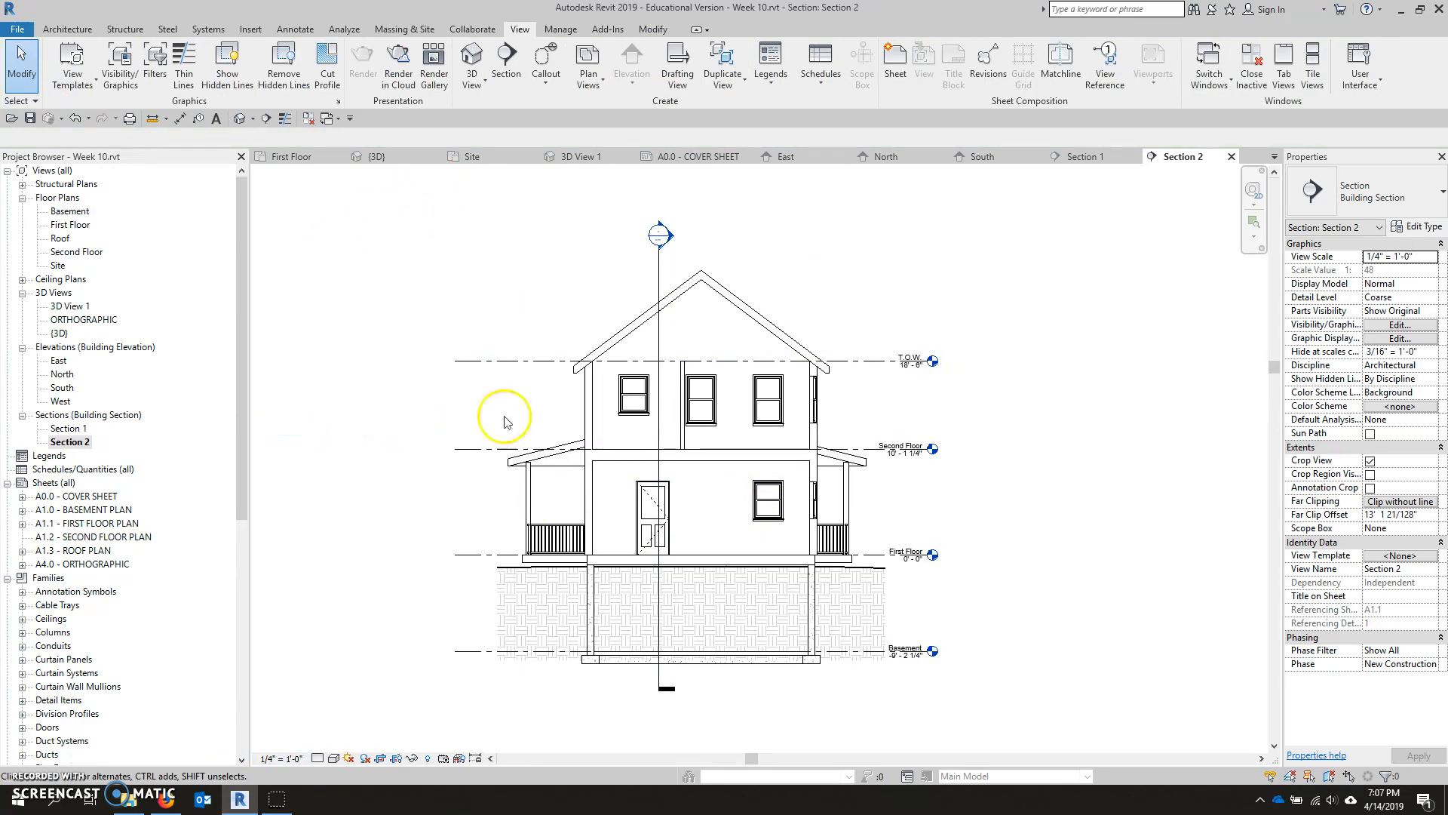
# Lower the head of the Section 1 line in the Section 2 view so it sits closer to the roof slope
pyautogui.click(654, 258)
pyautogui.scroll(4, 653, 257)
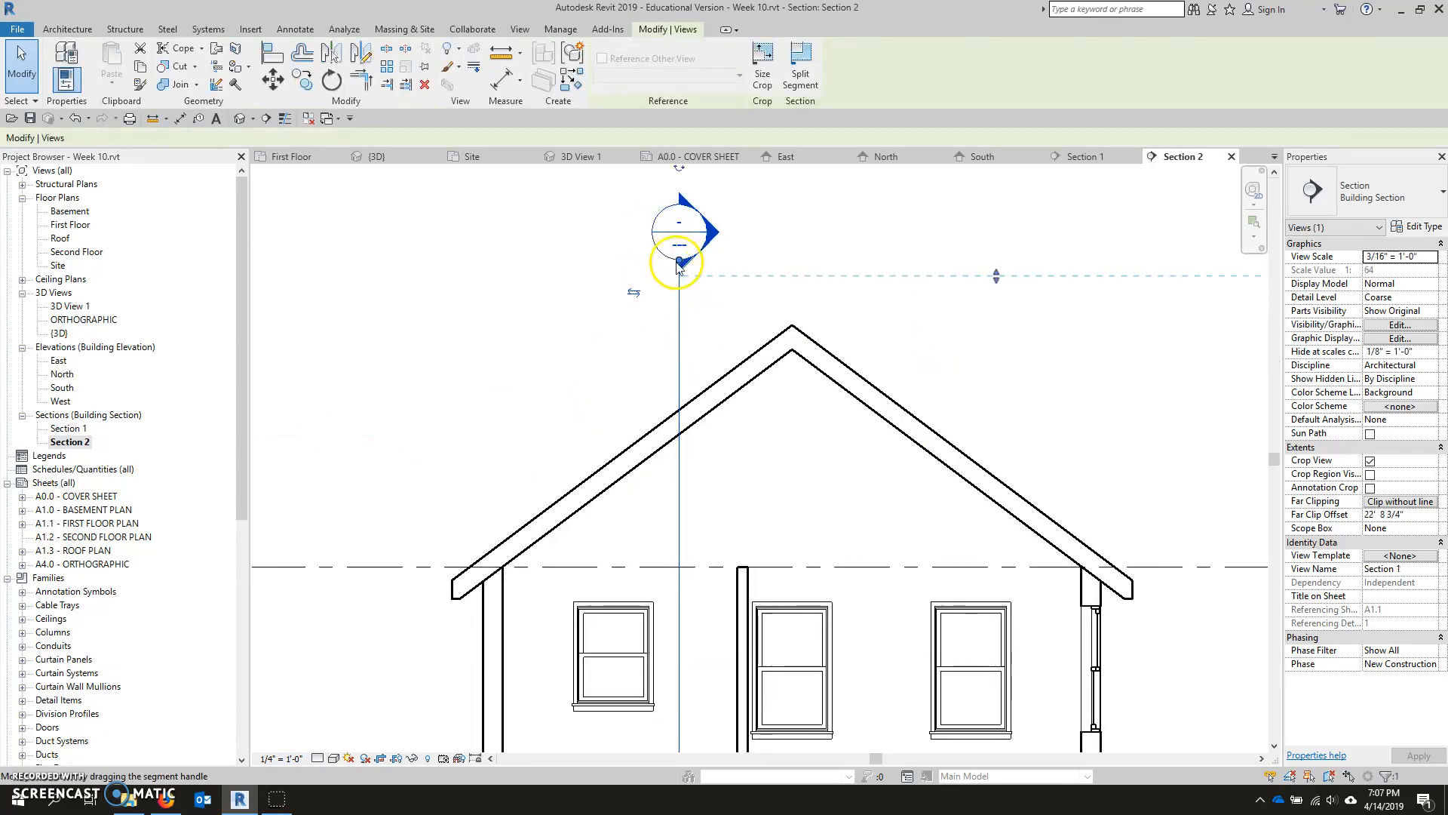
pyautogui.moveTo(676, 355); pyautogui.dragTo(679, 374)
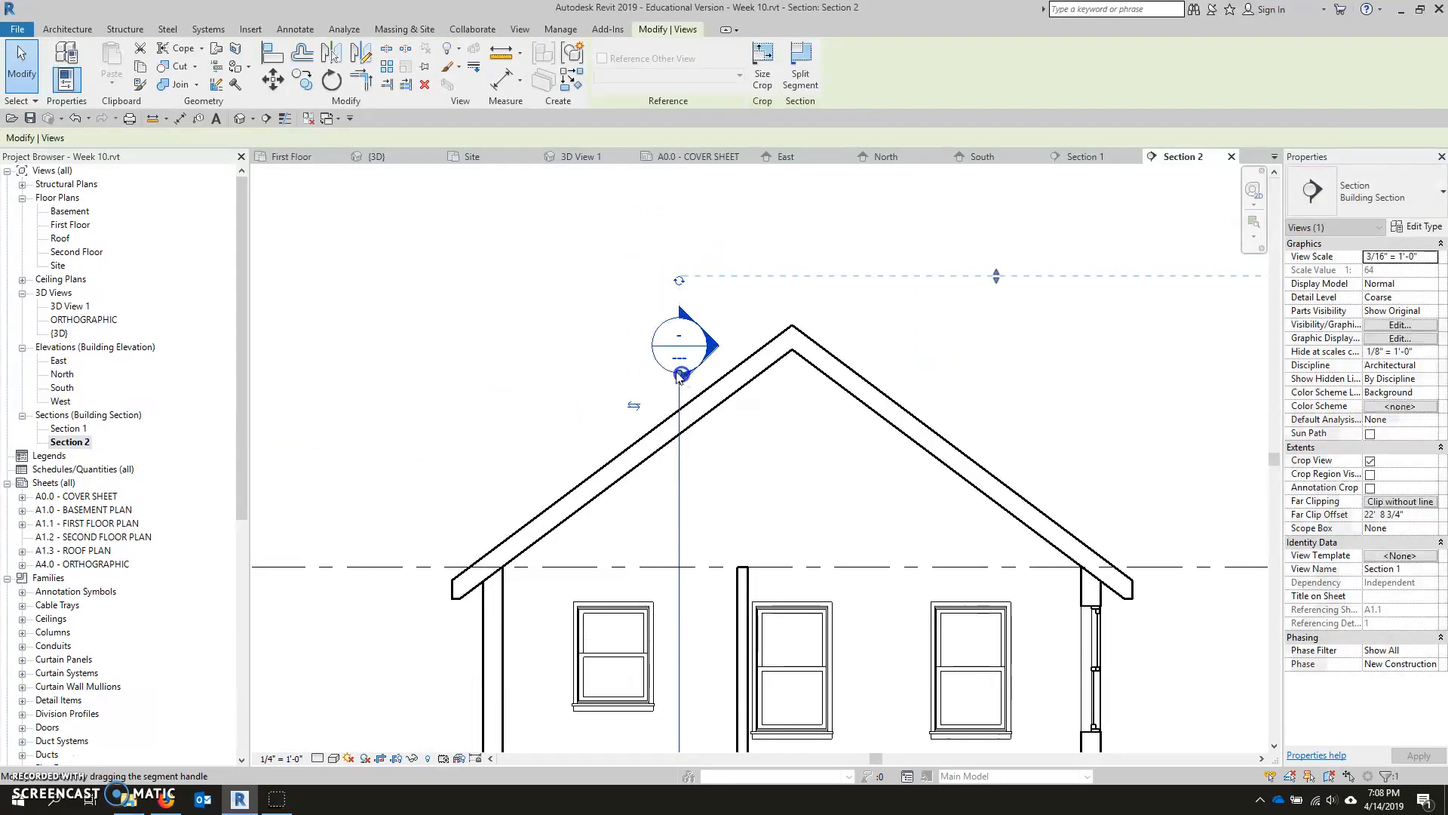
pyautogui.scroll(-4, 596, 350)
# Raise the tail of the Section 1 line to just below the basement footings and deselect the line
pyautogui.moveTo(638, 413); pyautogui.dragTo(656, 309, button='middle')
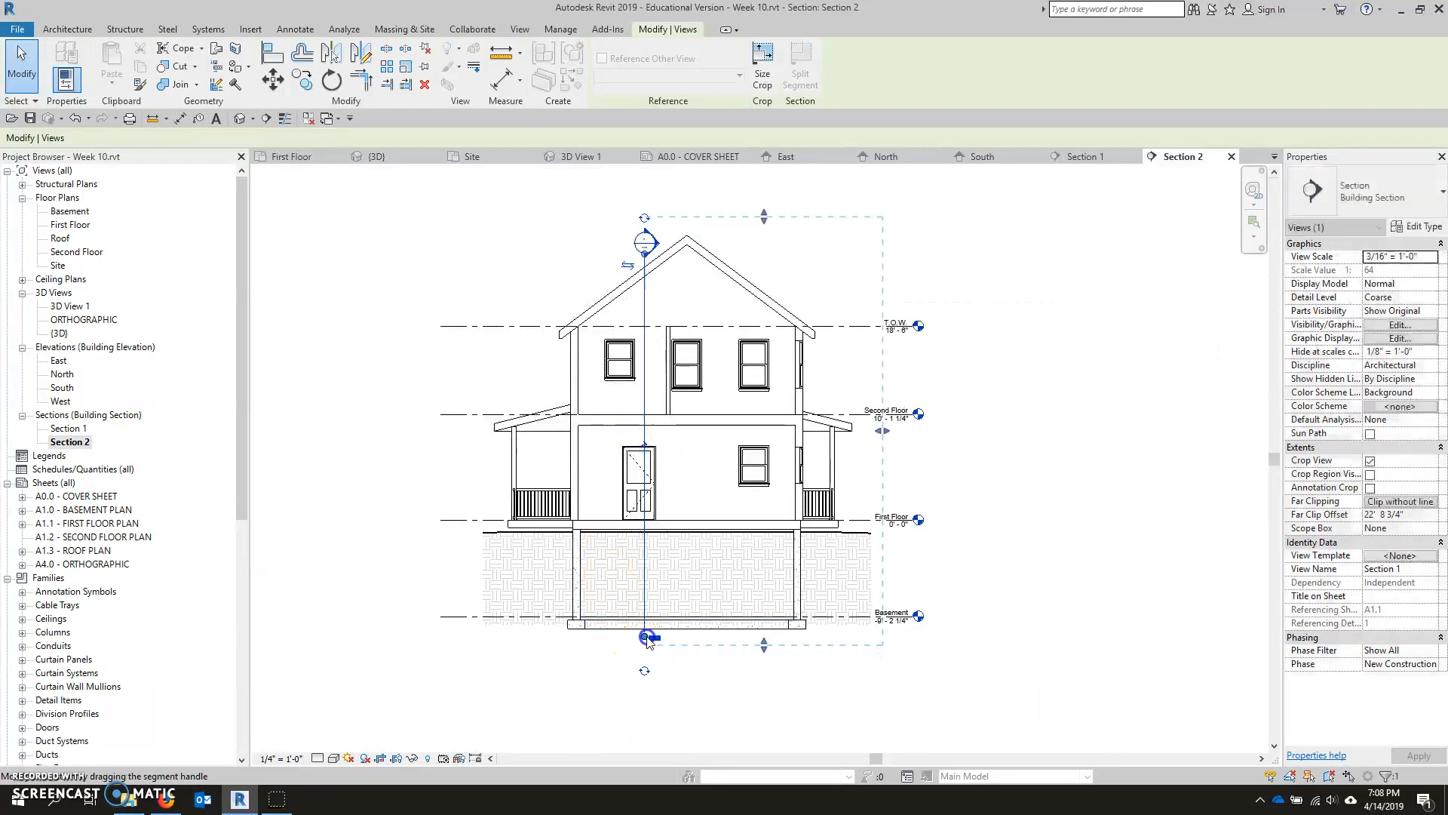
pyautogui.scroll(6, 641, 643)
pyautogui.moveTo(638, 632); pyautogui.dragTo(643, 605)
pyautogui.scroll(-5, 607, 654)
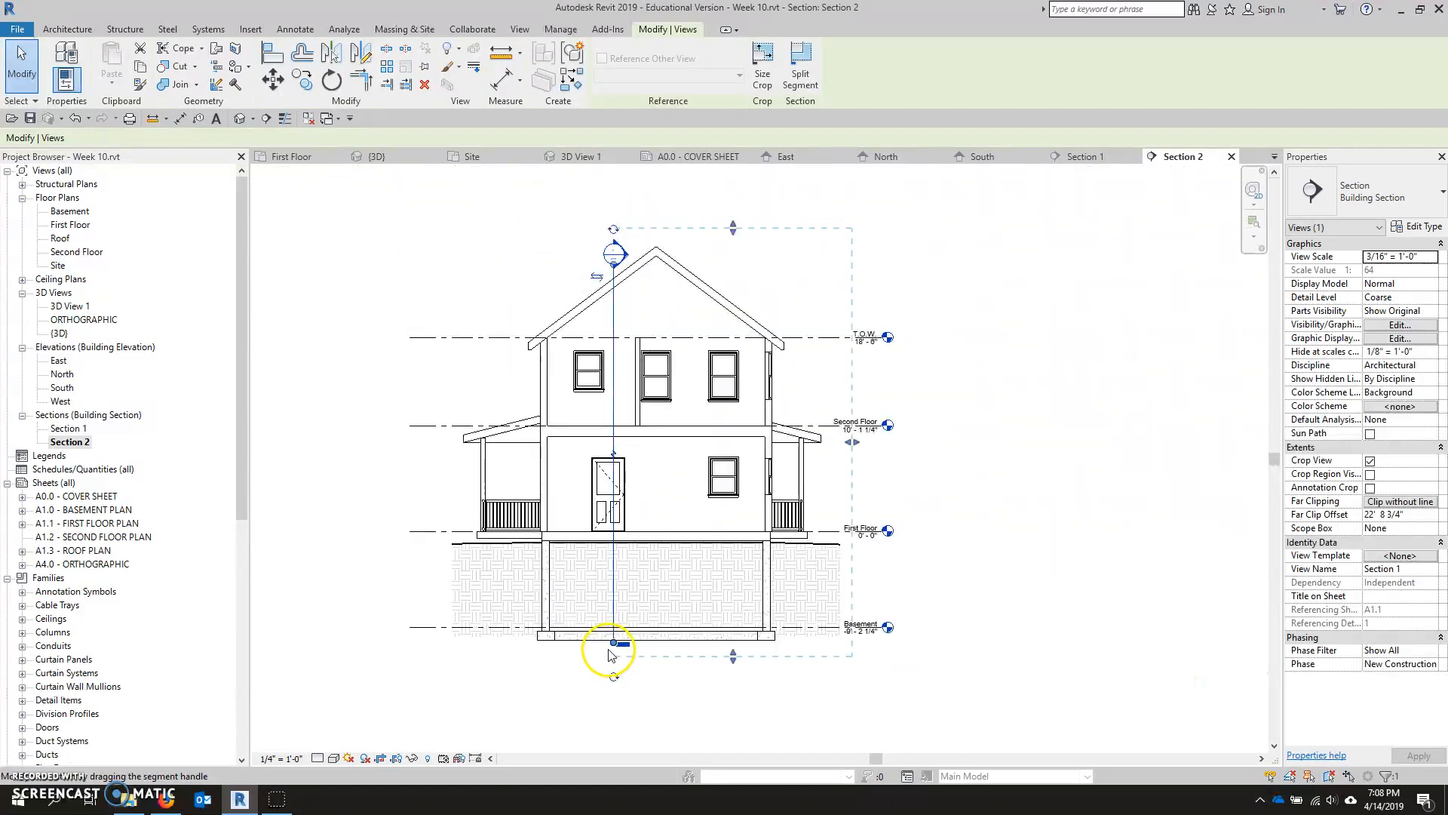
pyautogui.scroll(-1, 642, 528)
pyautogui.click(1260, 543)
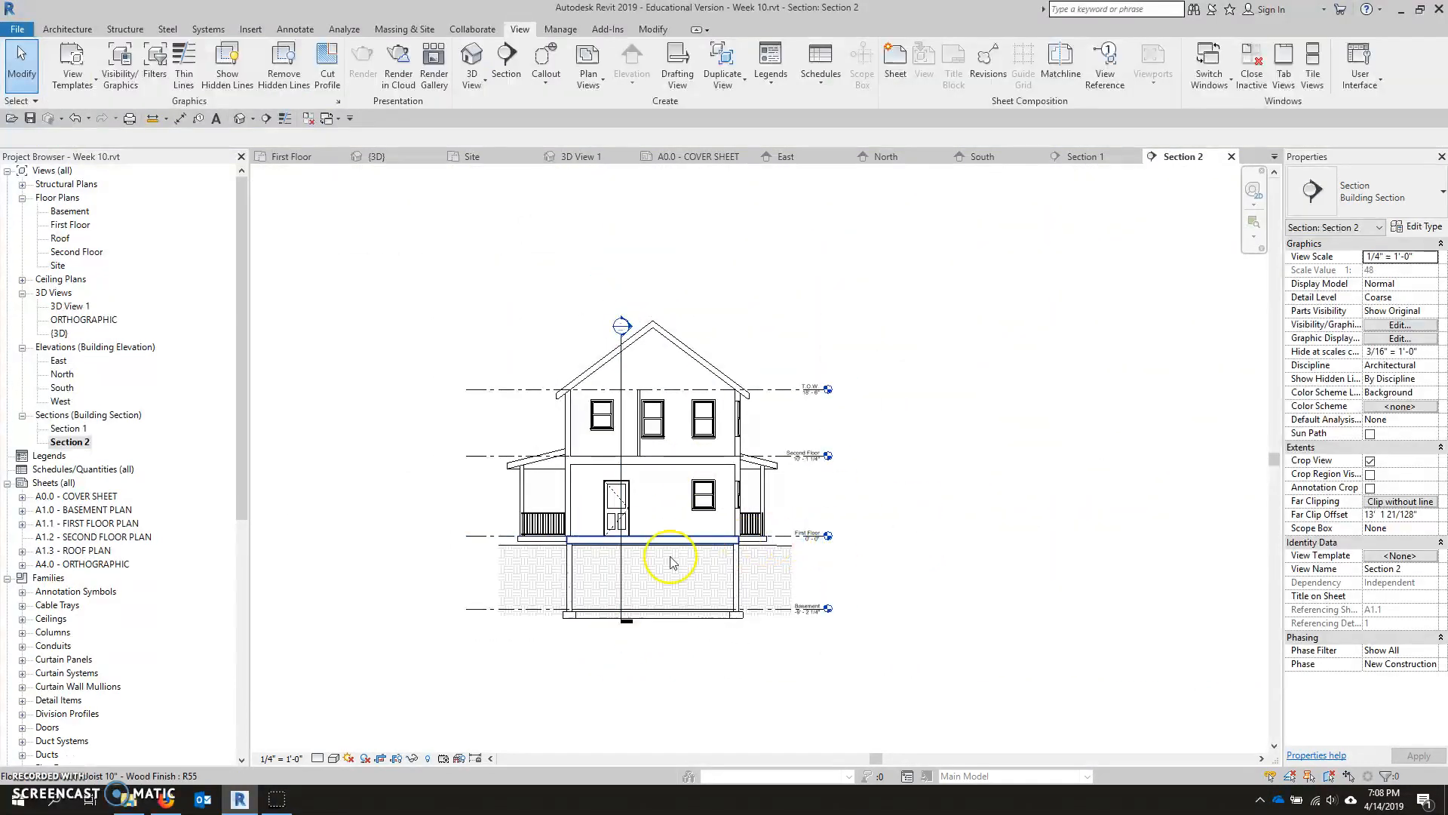
pyautogui.scroll(1, 596, 566)
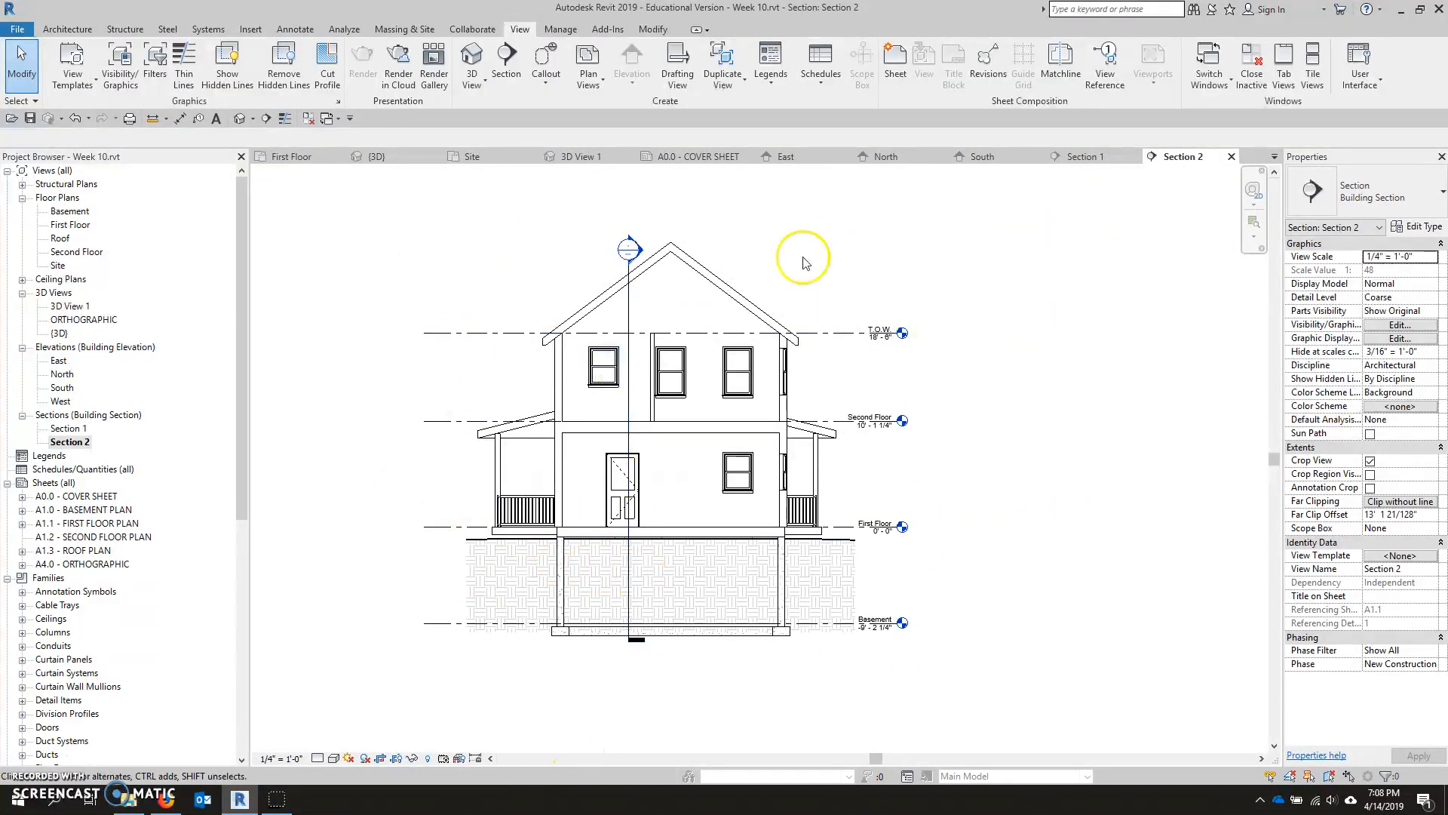
# Show the crop region in the Section 2 view and examine the foundation and ground area inside it
pyautogui.click(397, 759)
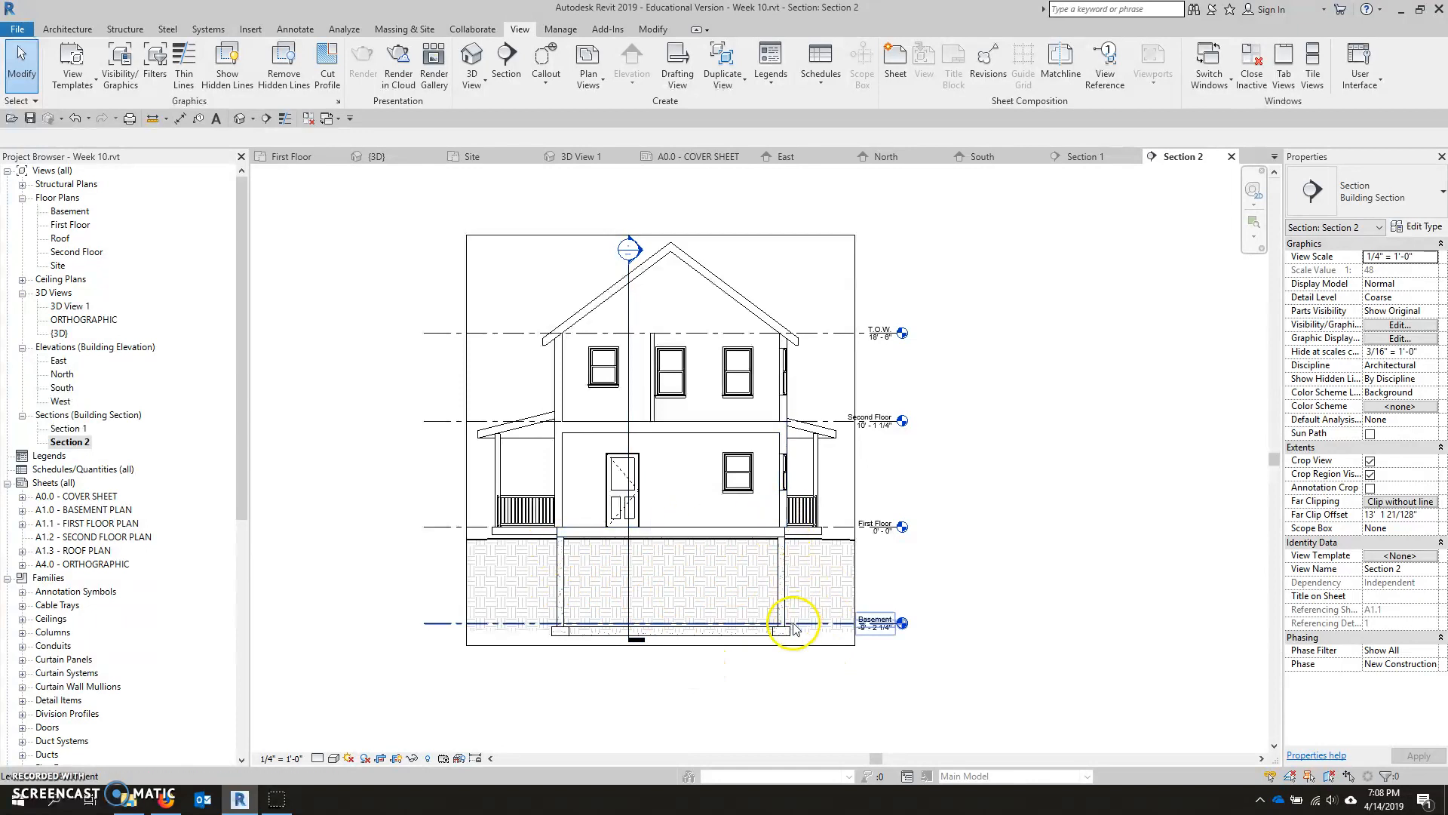
pyautogui.scroll(2, 556, 646)
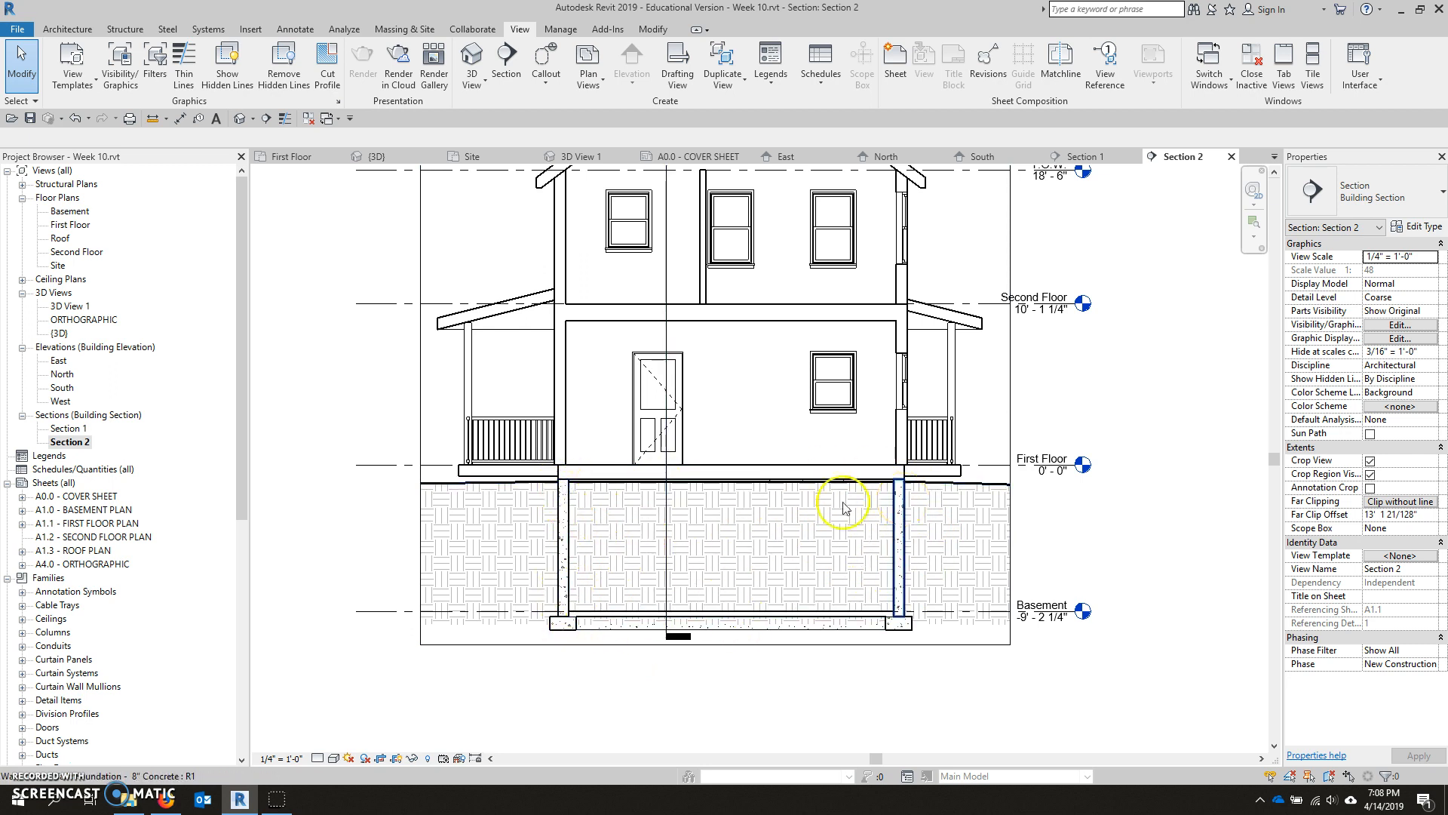
pyautogui.moveTo(741, 519); pyautogui.dragTo(692, 541, button='middle')
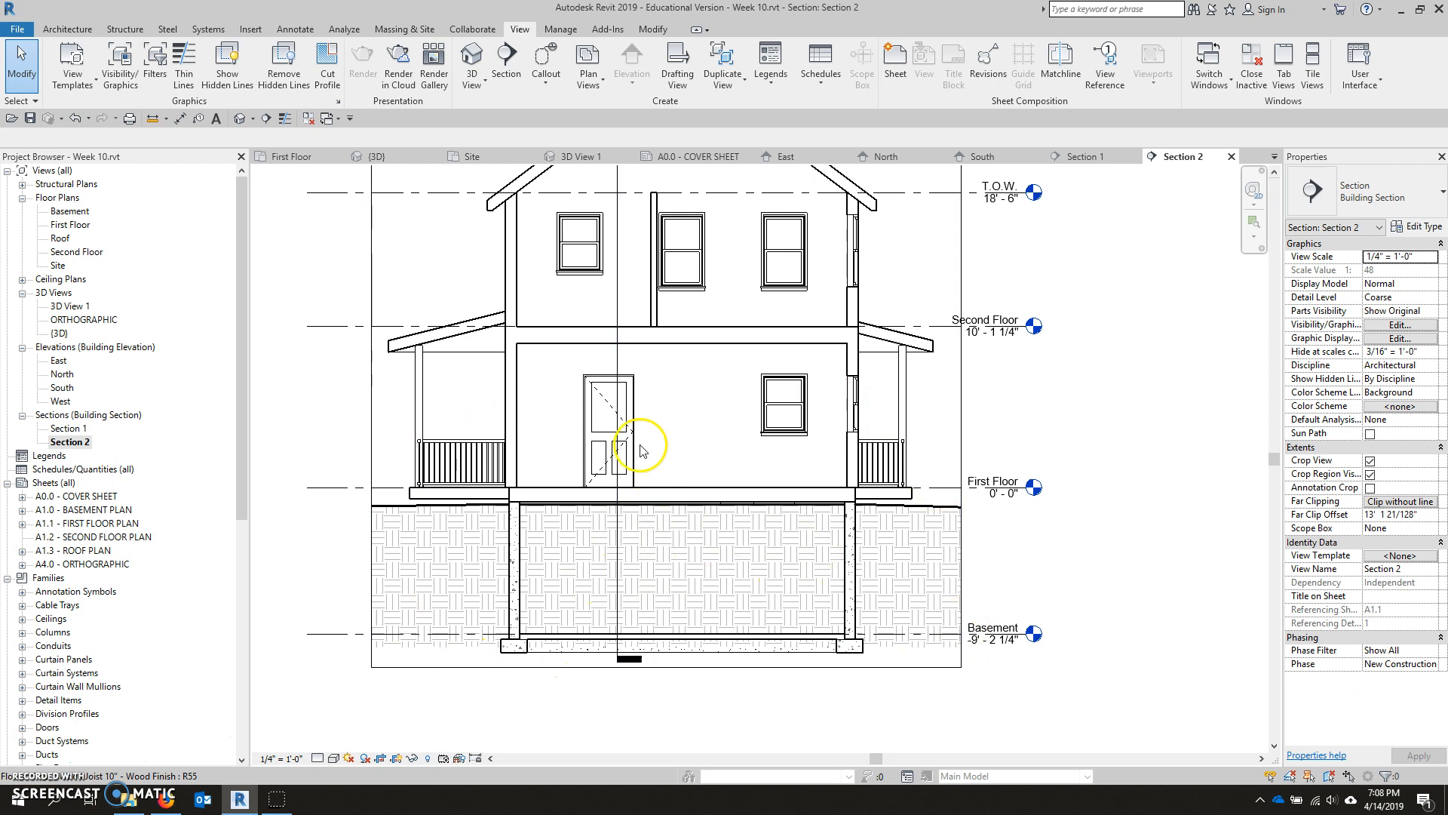
# Open the Site floor plan
pyautogui.doubleClick(59, 266)
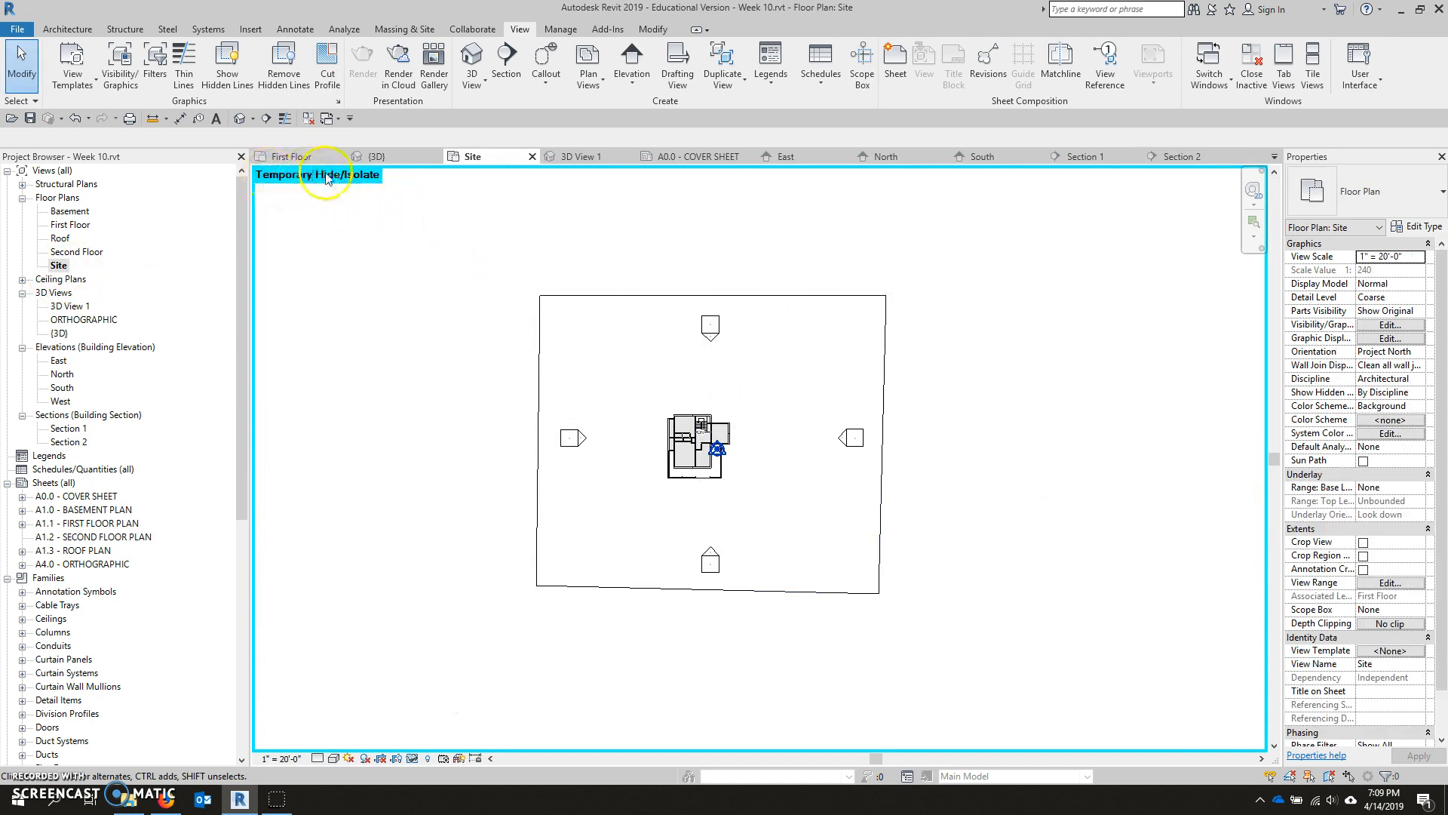
# Examine the house footprint and the surrounding property boundary in the Site floor plan
pyautogui.scroll(5, 679, 435)
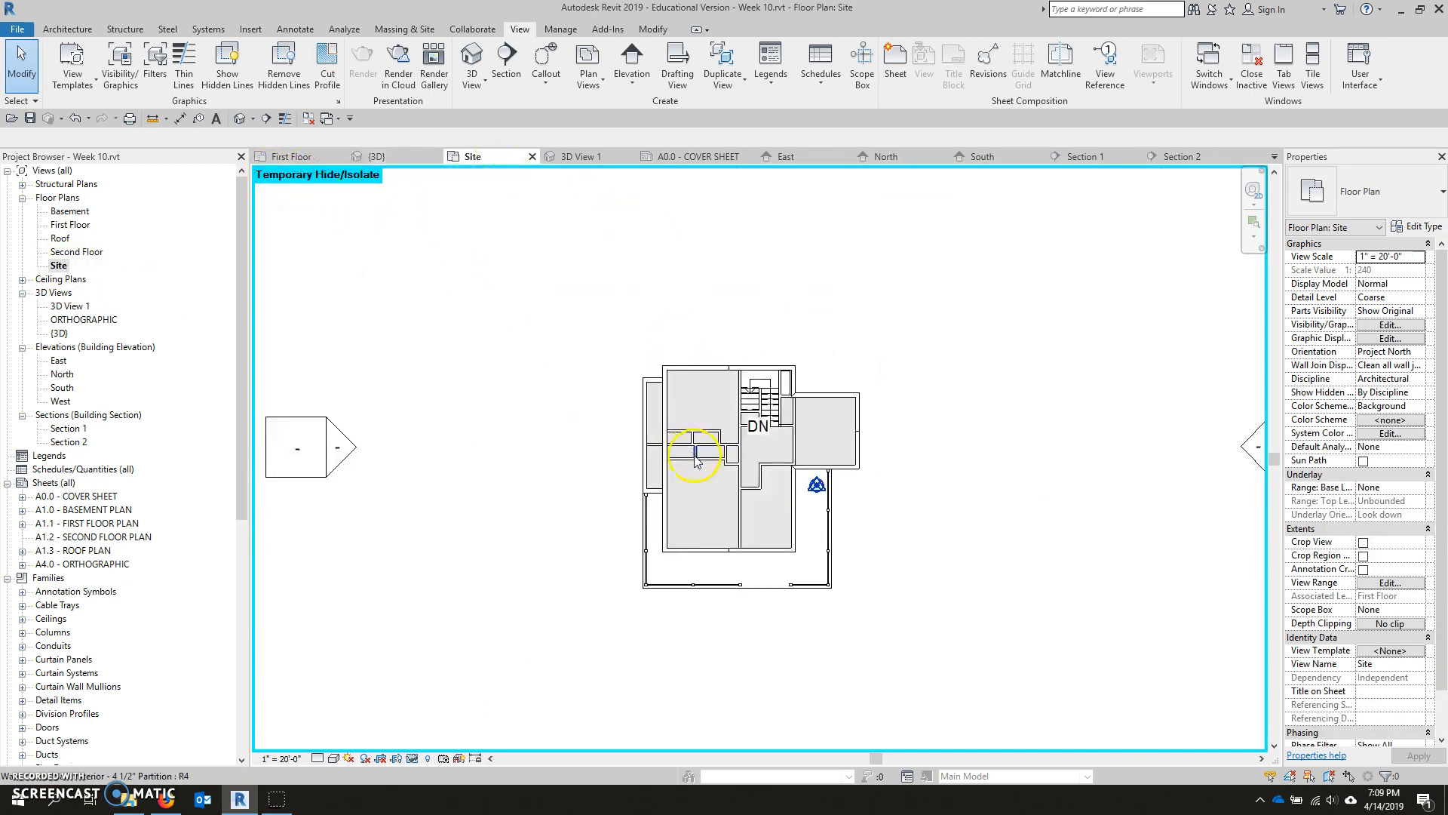
pyautogui.scroll(3, 695, 456)
pyautogui.scroll(2, 486, 480)
pyautogui.scroll(-5, 488, 480)
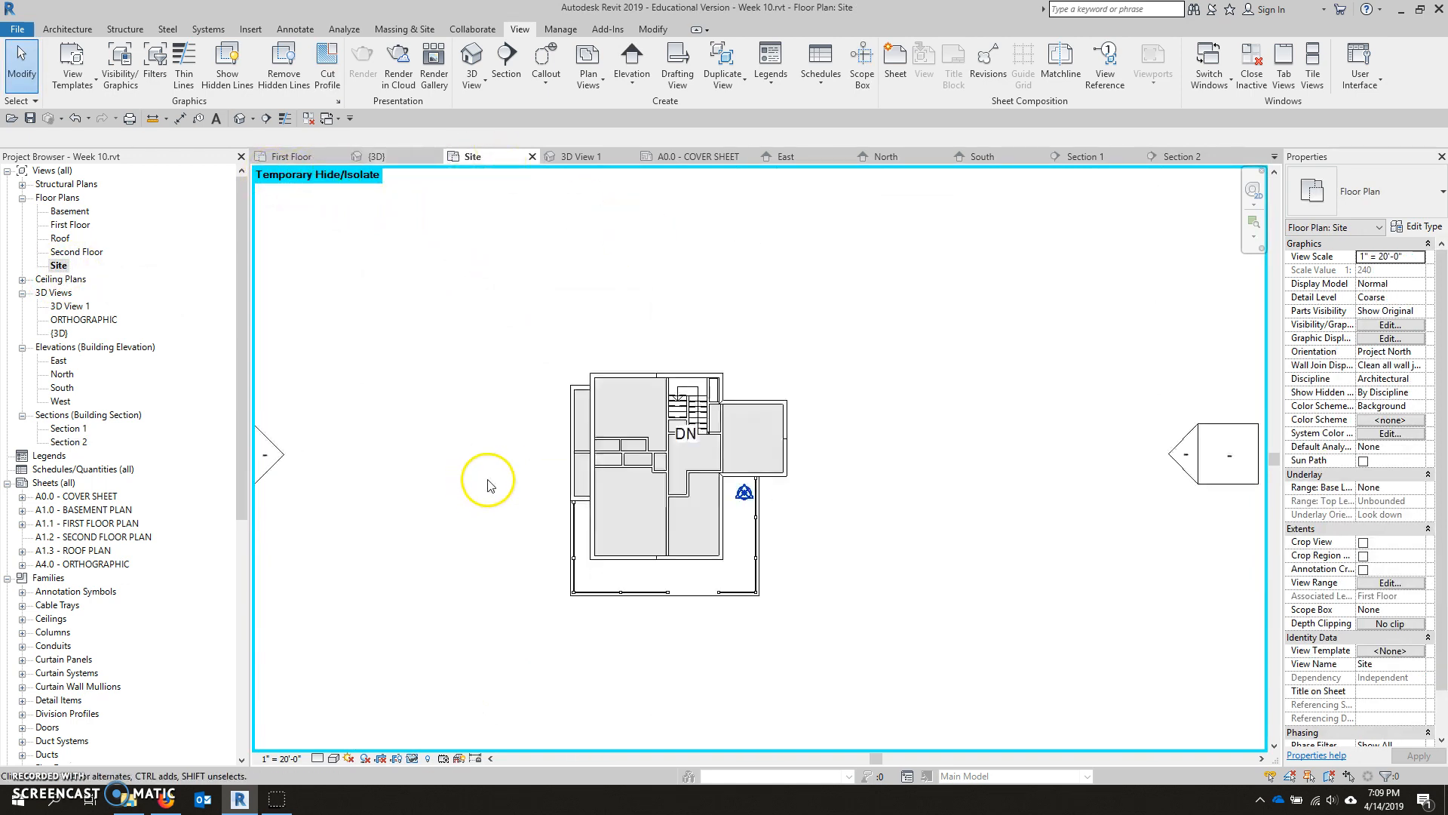
pyautogui.scroll(1, 645, 472)
pyautogui.moveTo(645, 472); pyautogui.dragTo(739, 458, button='middle')
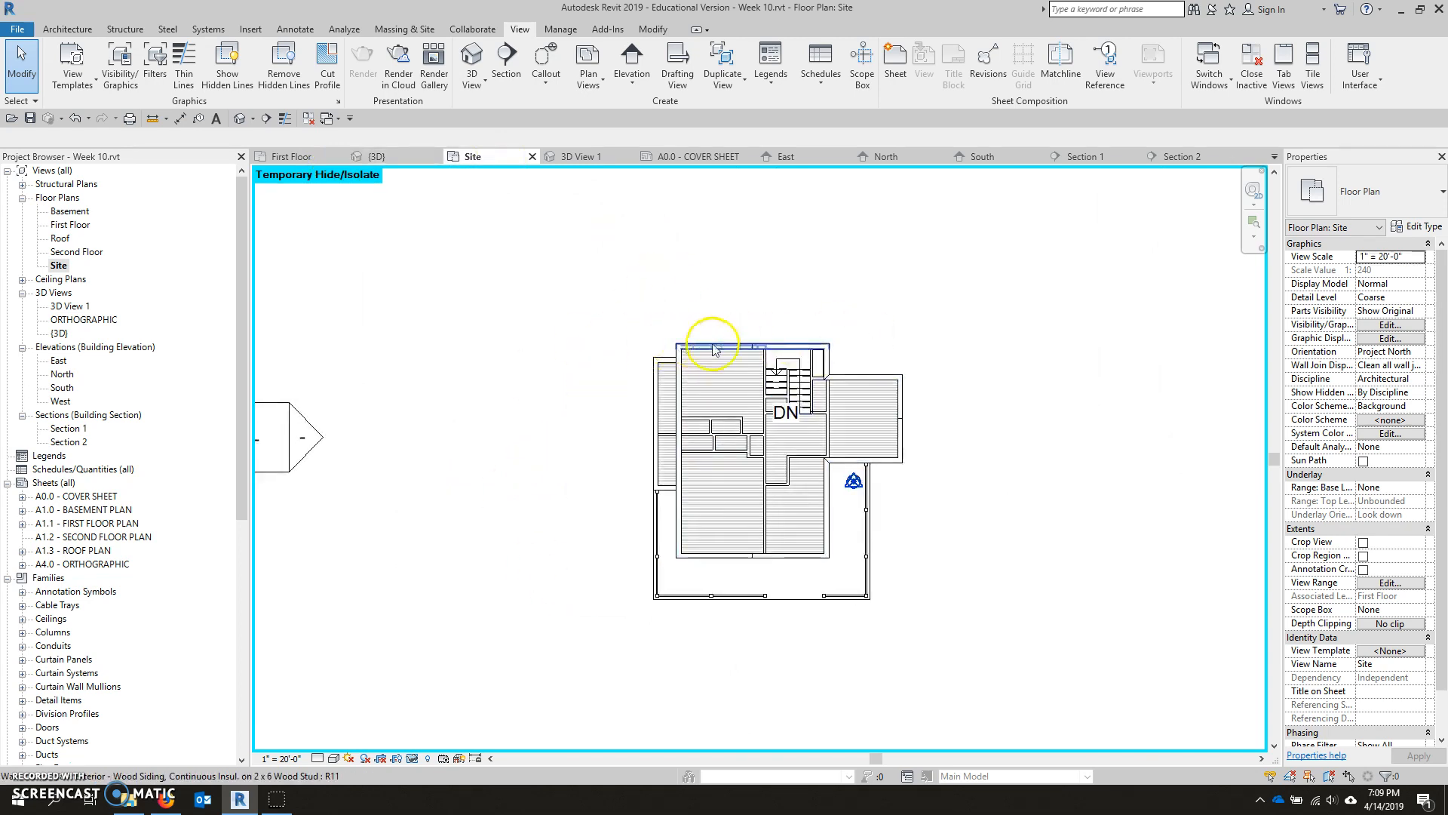
pyautogui.scroll(-5, 598, 410)
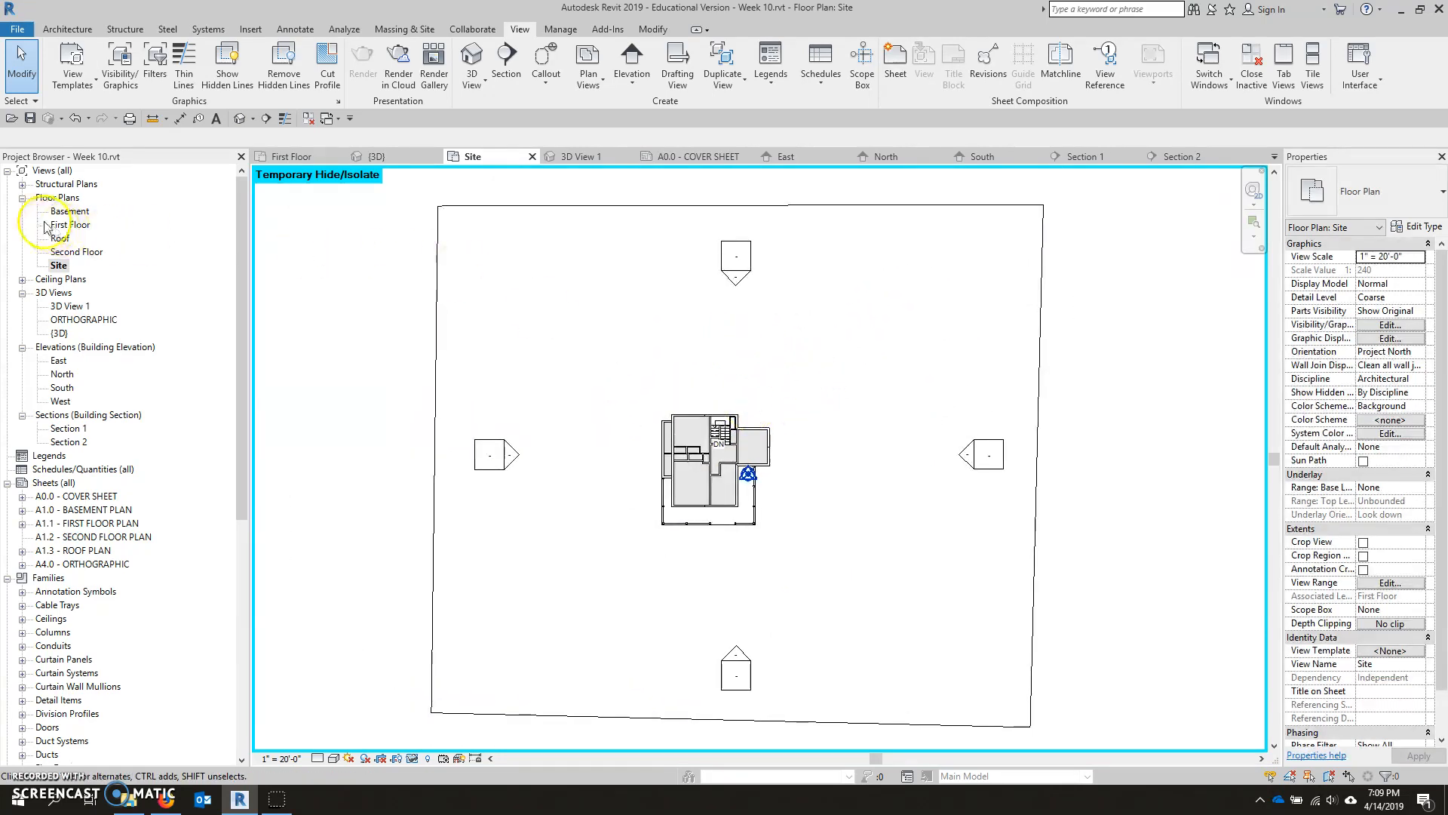
# Open the Basement floor plan and start a Building Pad sketch, dismissing the save reminder without saving
pyautogui.doubleClick(70, 211)
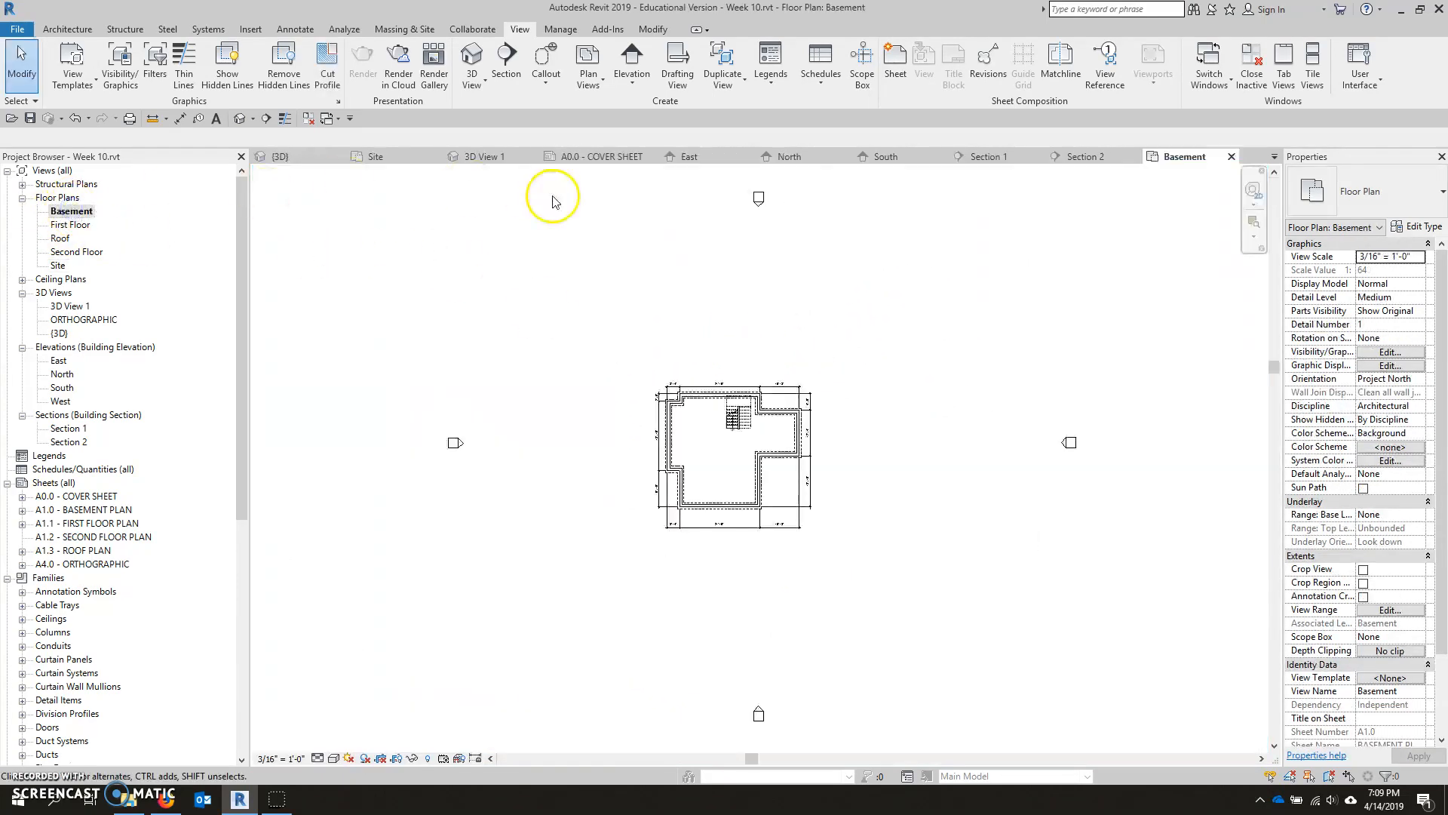
pyautogui.scroll(2, 631, 564)
pyautogui.scroll(1, 631, 564)
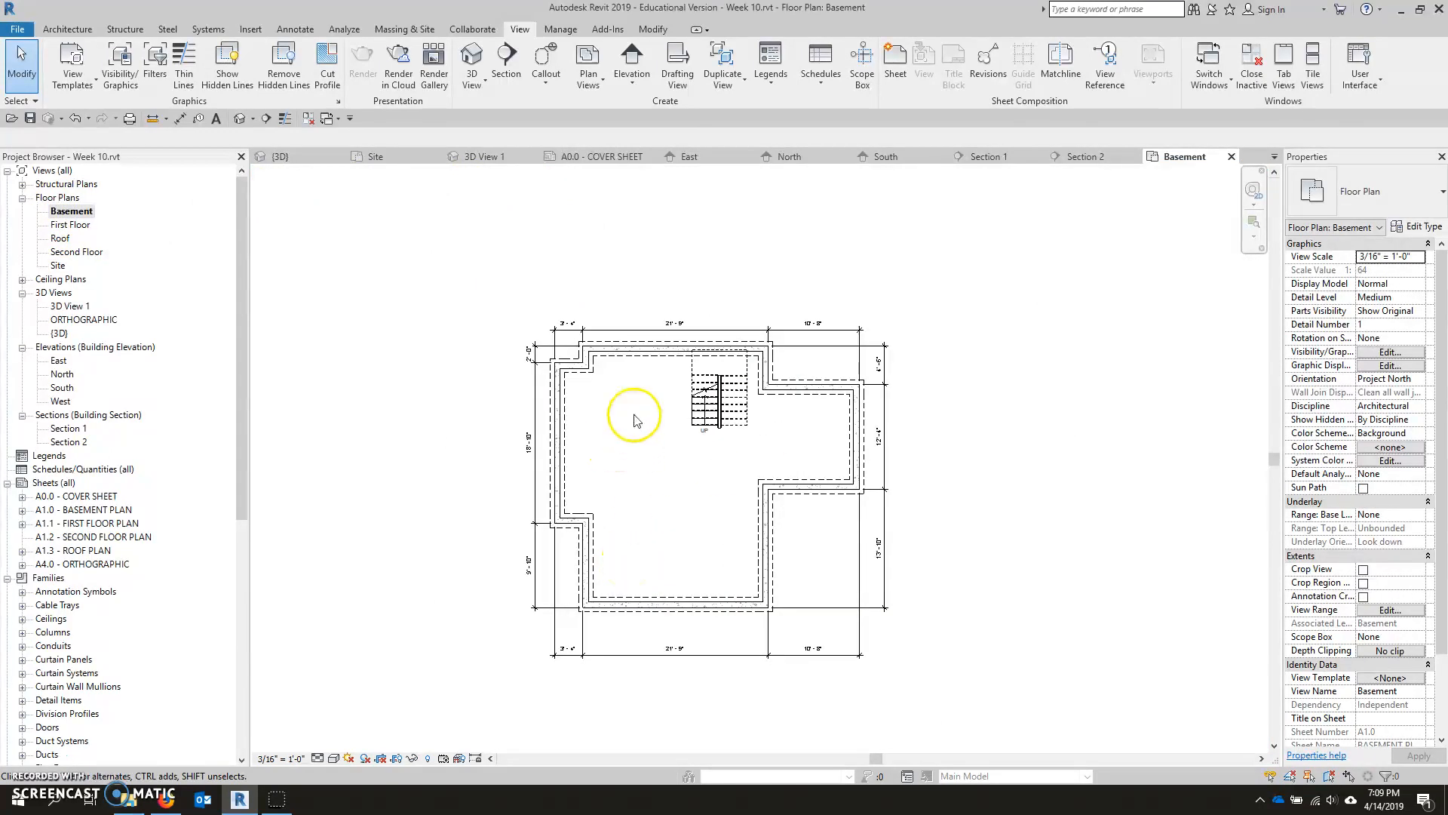
pyautogui.click(394, 31)
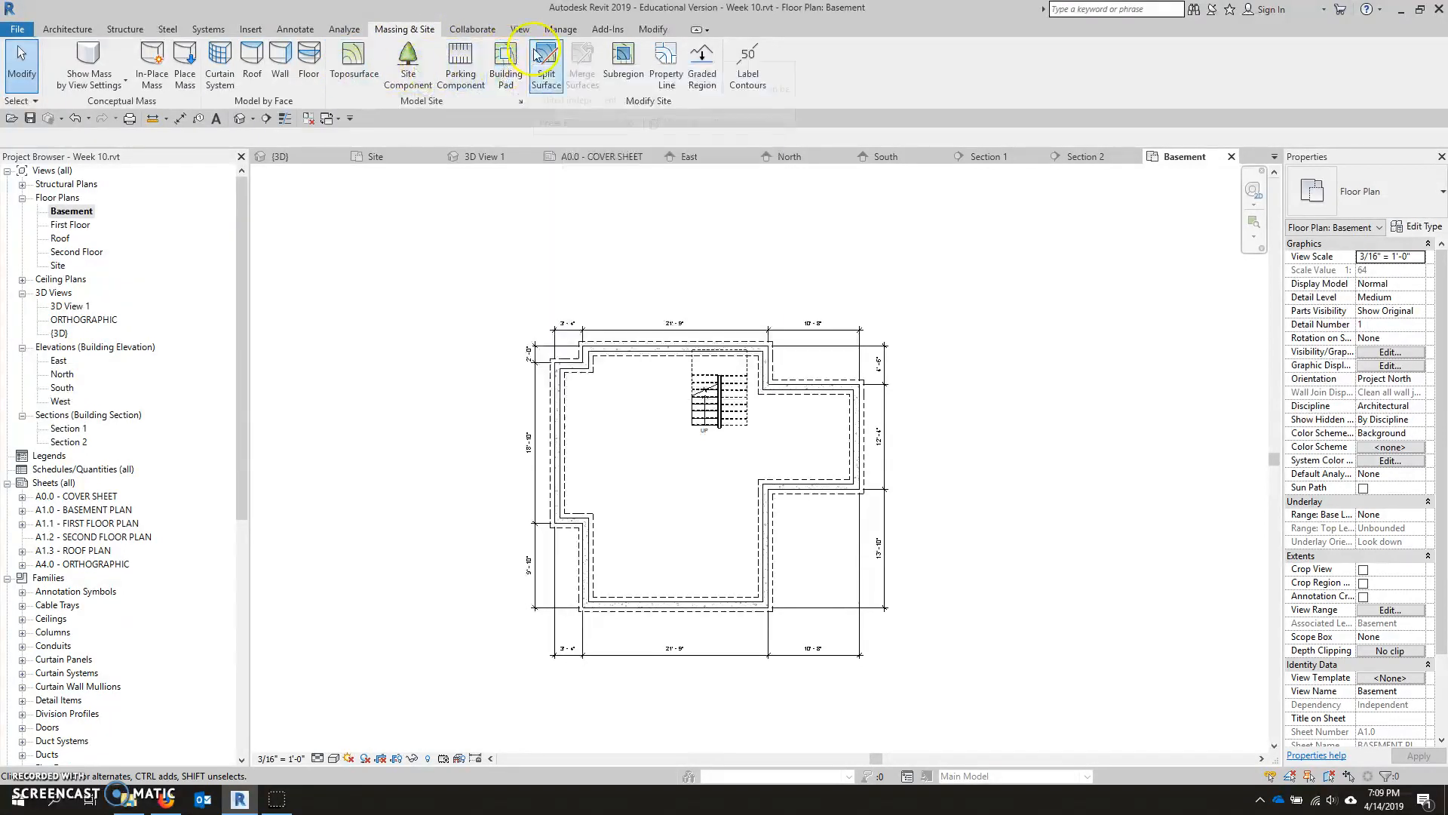
pyautogui.click(496, 64)
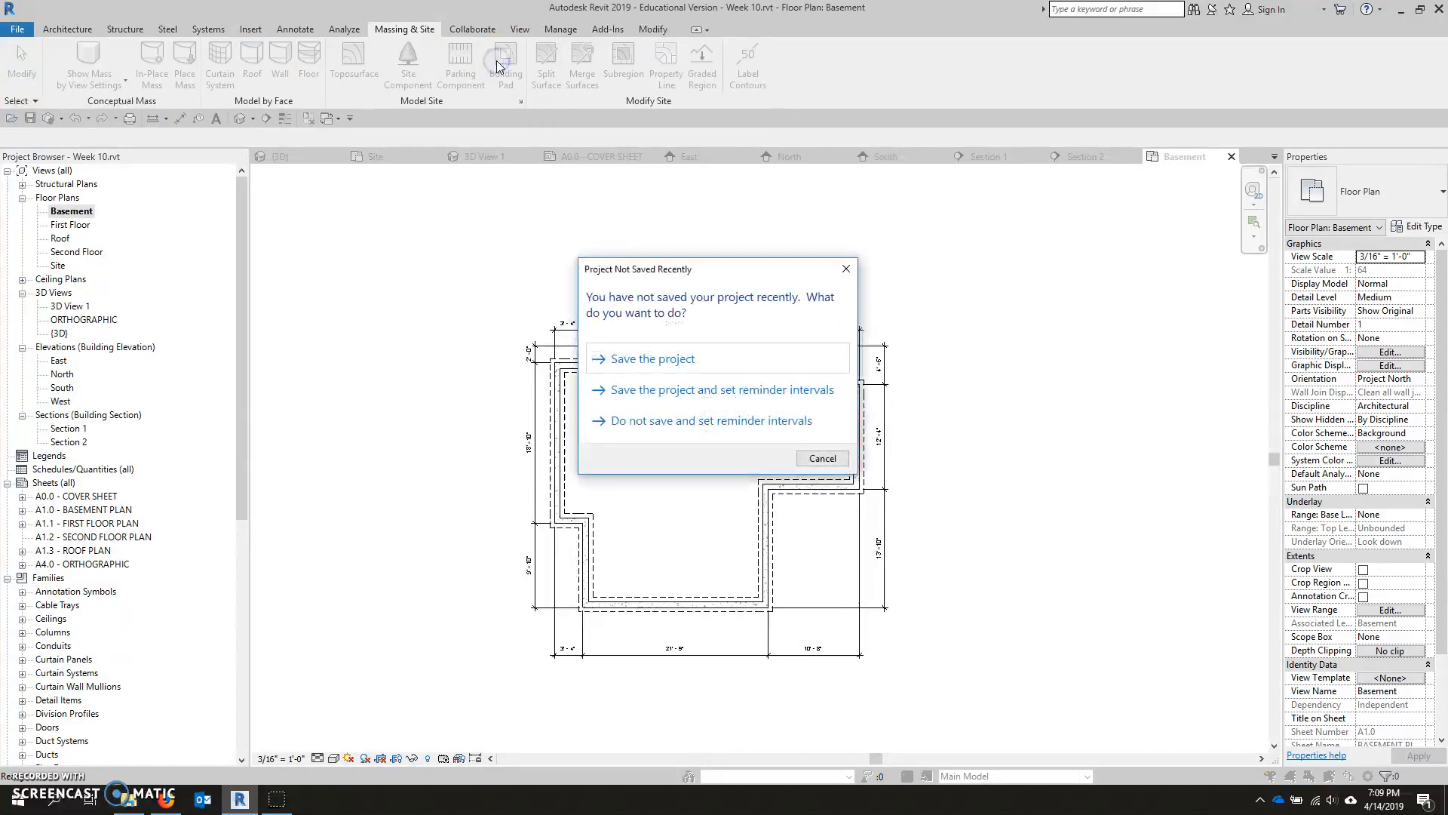
pyautogui.click(821, 459)
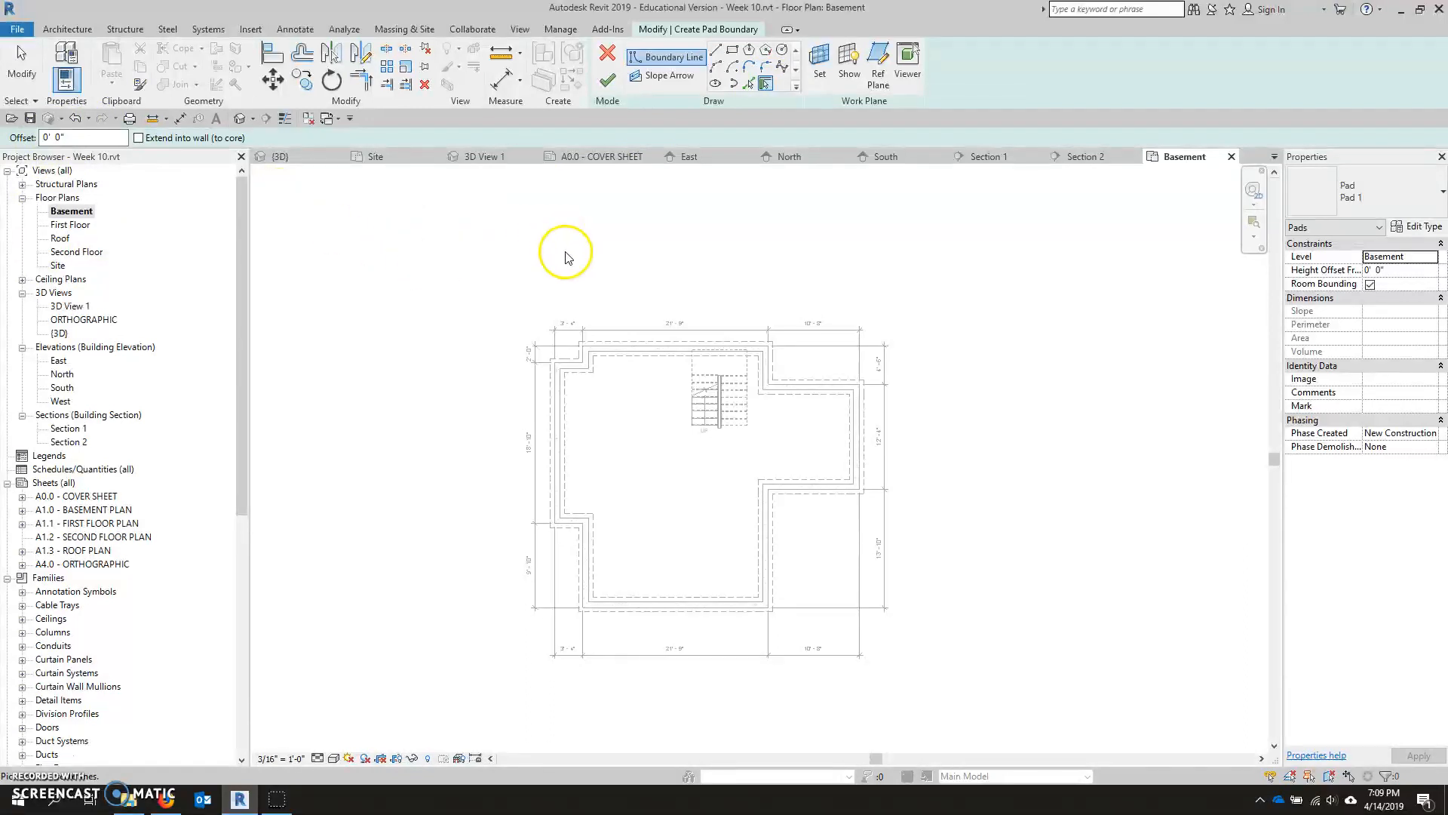
# Pick the outer faces of the north foundation wall and the east bay's north and east walls as pad boundary lines
pyautogui.scroll(5, 580, 346)
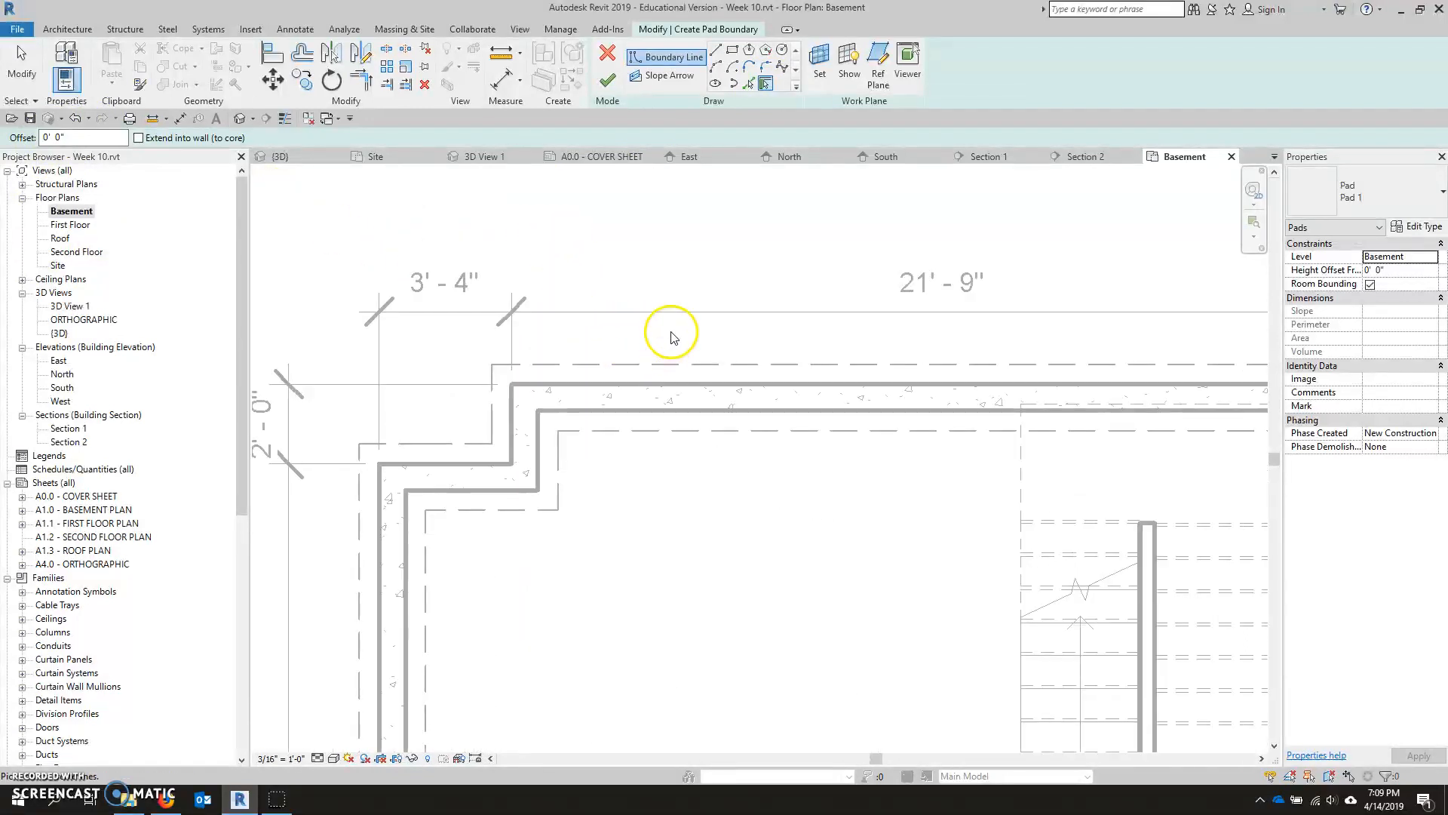
pyautogui.scroll(-4, 528, 415)
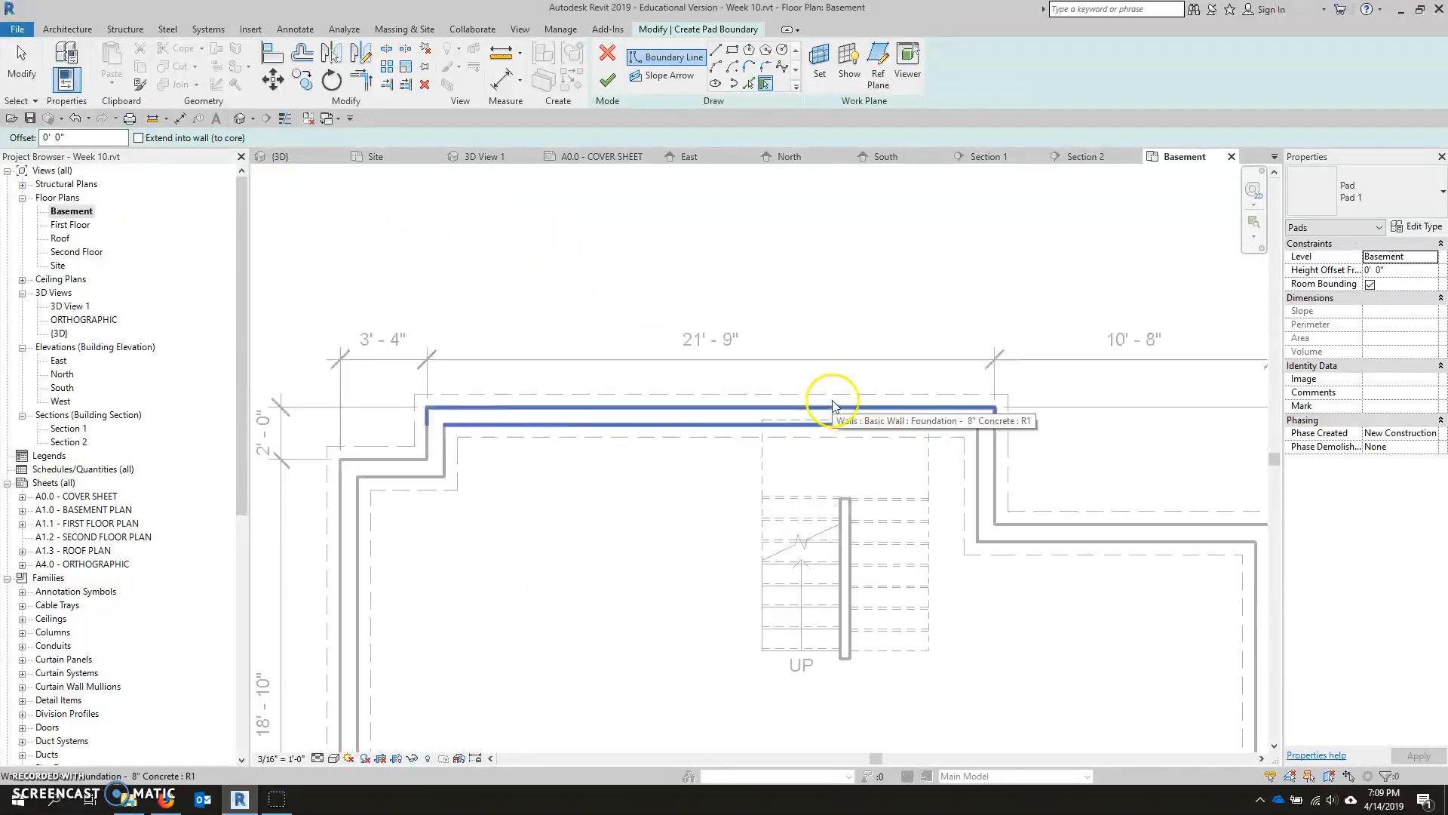
pyautogui.click(718, 409)
pyautogui.scroll(-3, 614, 404)
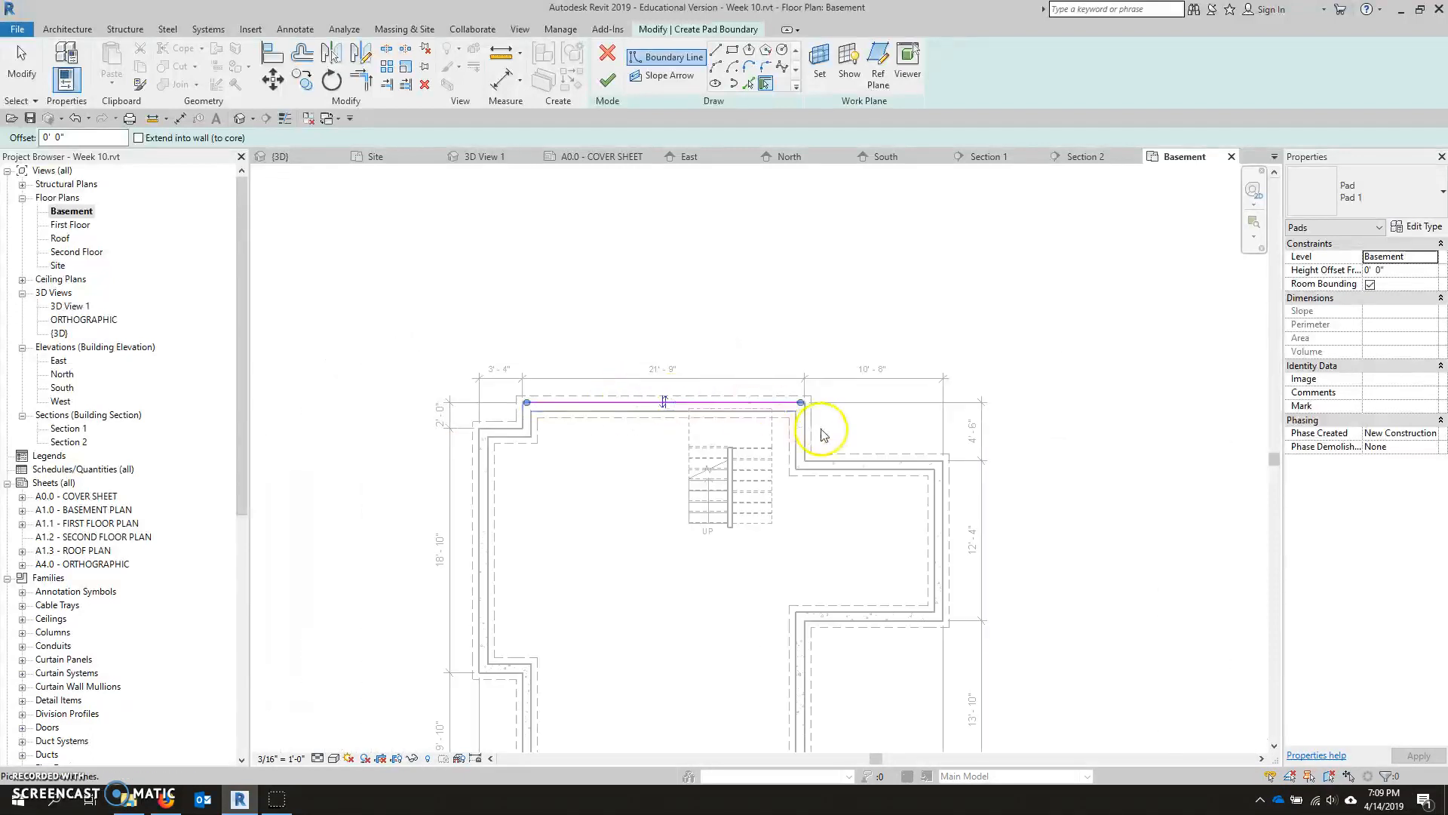
pyautogui.scroll(3, 815, 435)
pyautogui.click(794, 437)
pyautogui.click(844, 495)
pyautogui.scroll(-3, 731, 423)
pyautogui.click(850, 531)
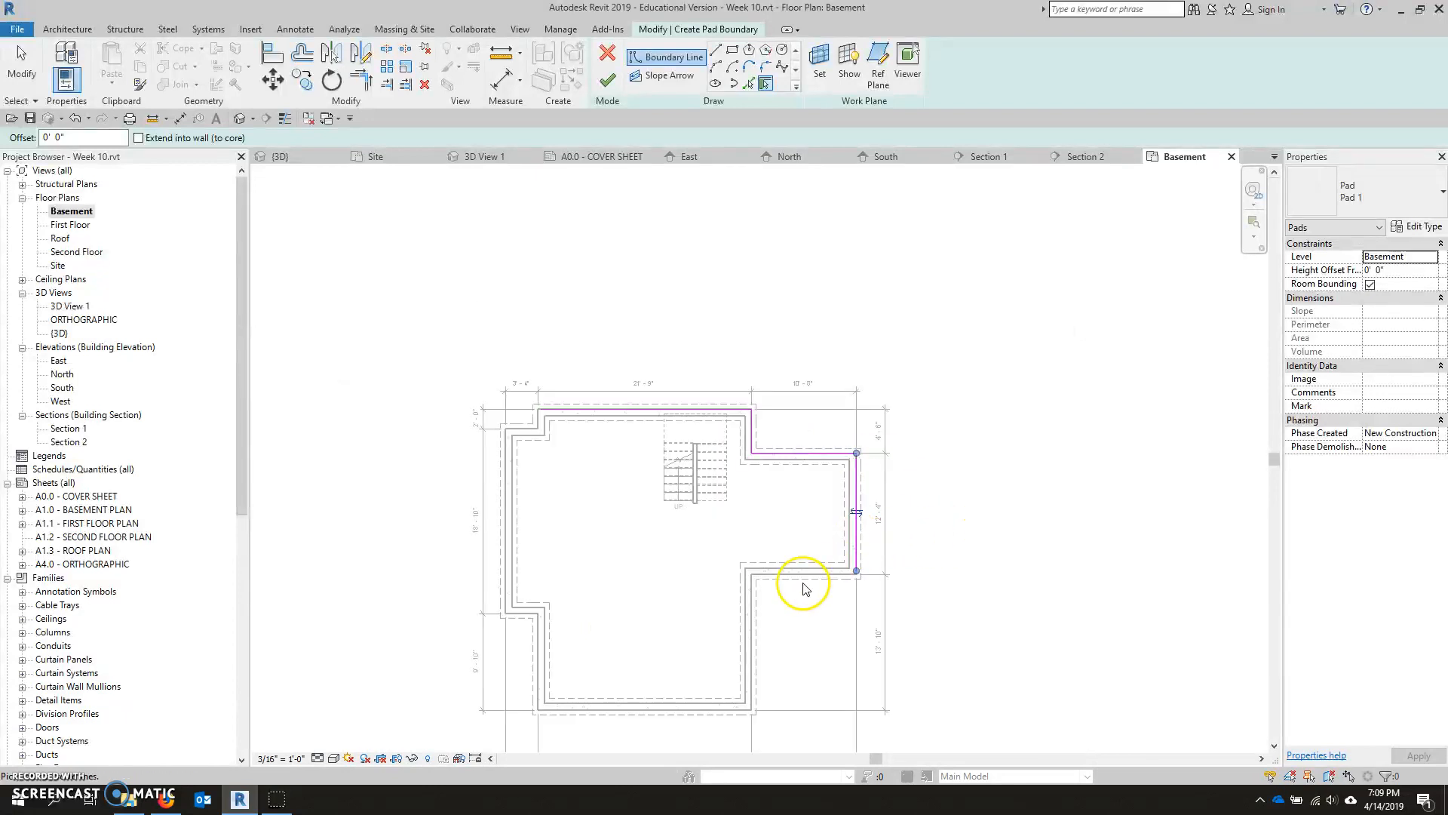
# Complete the pad boundary along the outer faces of the remaining south and west foundation walls and finish the pad
pyautogui.click(795, 575)
pyautogui.click(749, 624)
pyautogui.click(643, 703)
pyautogui.click(535, 658)
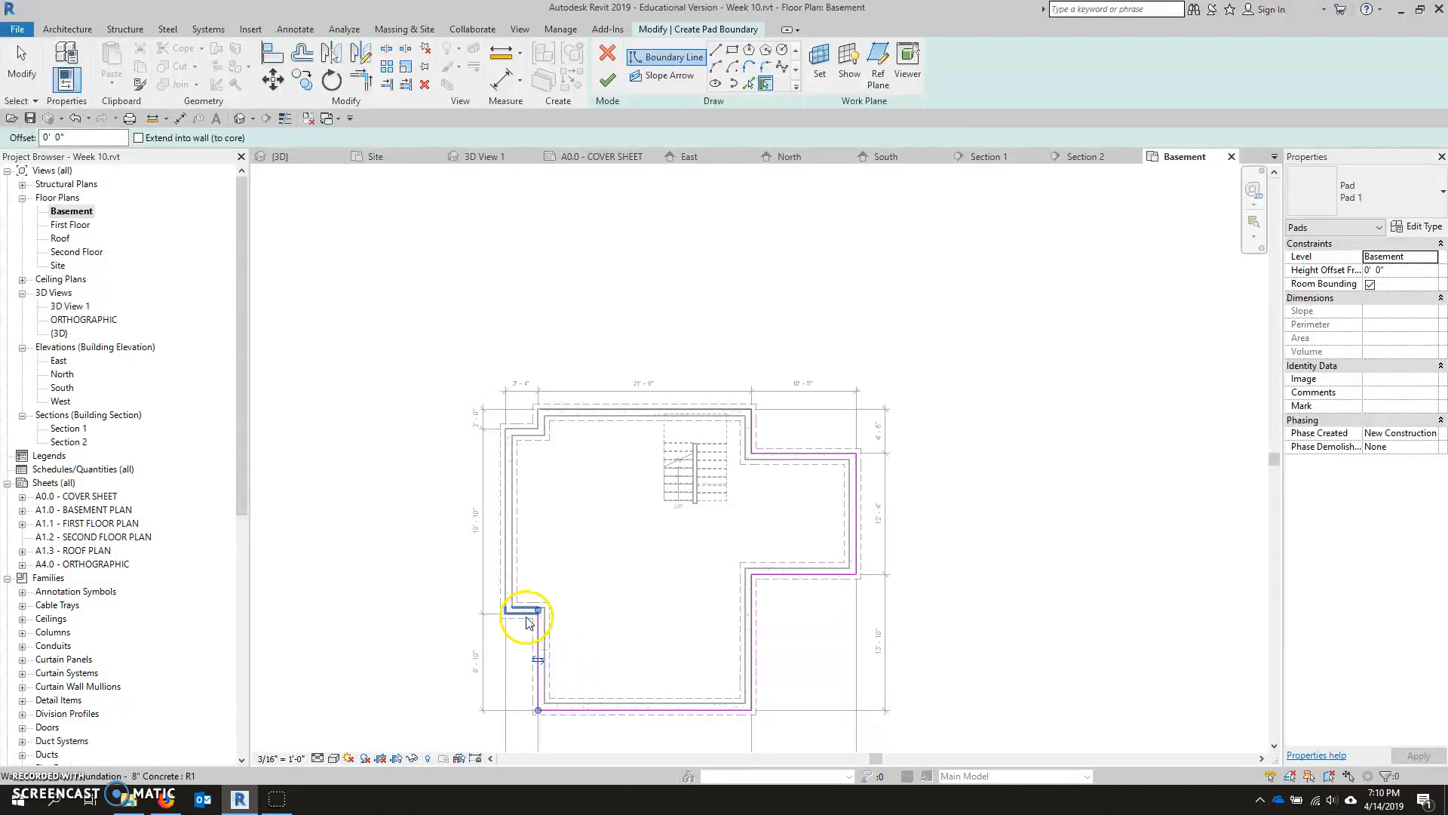
pyautogui.click(520, 609)
pyautogui.click(520, 519)
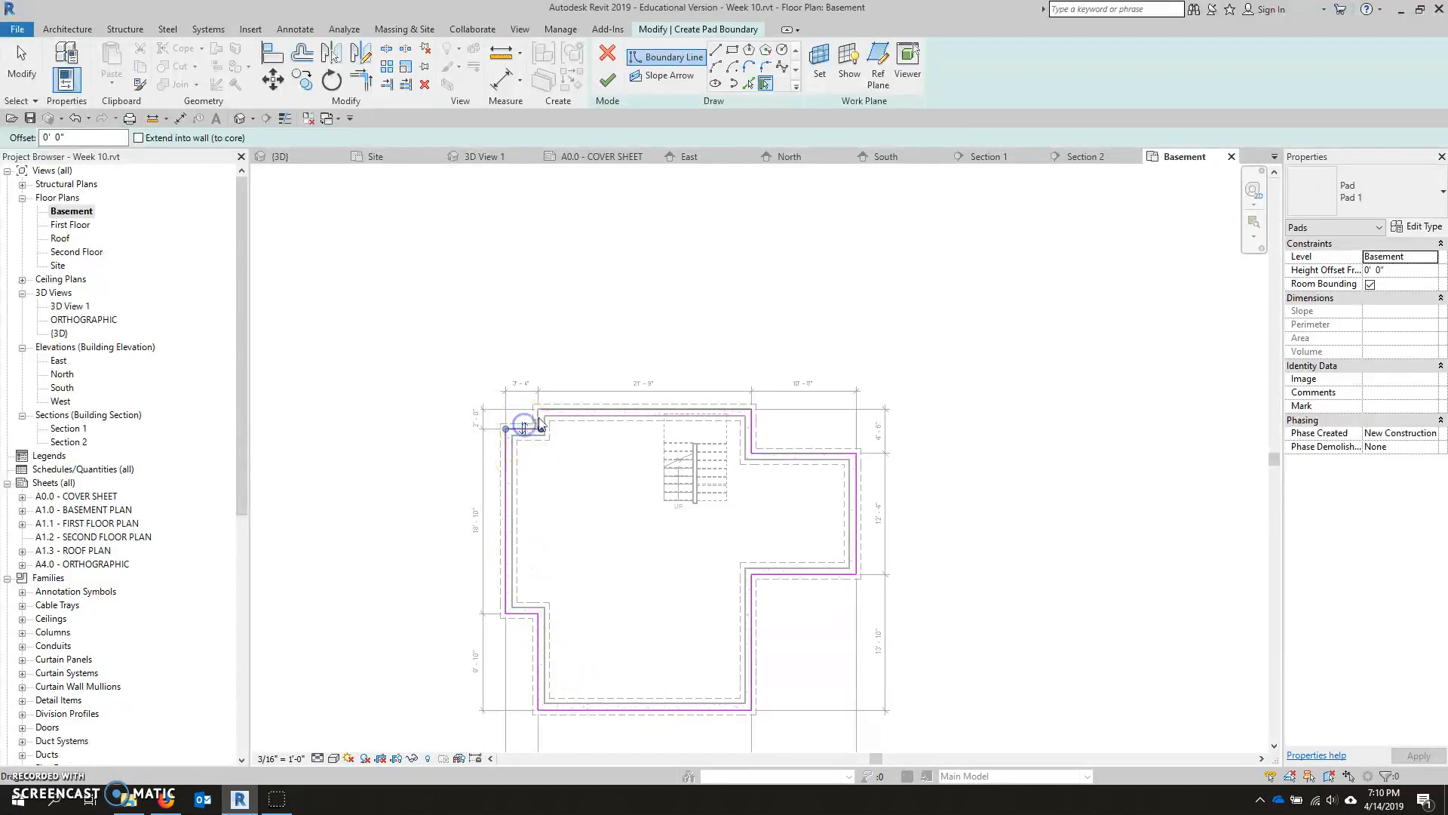
pyautogui.scroll(-2, 605, 442)
pyautogui.moveTo(605, 442); pyautogui.dragTo(622, 378, button='middle')
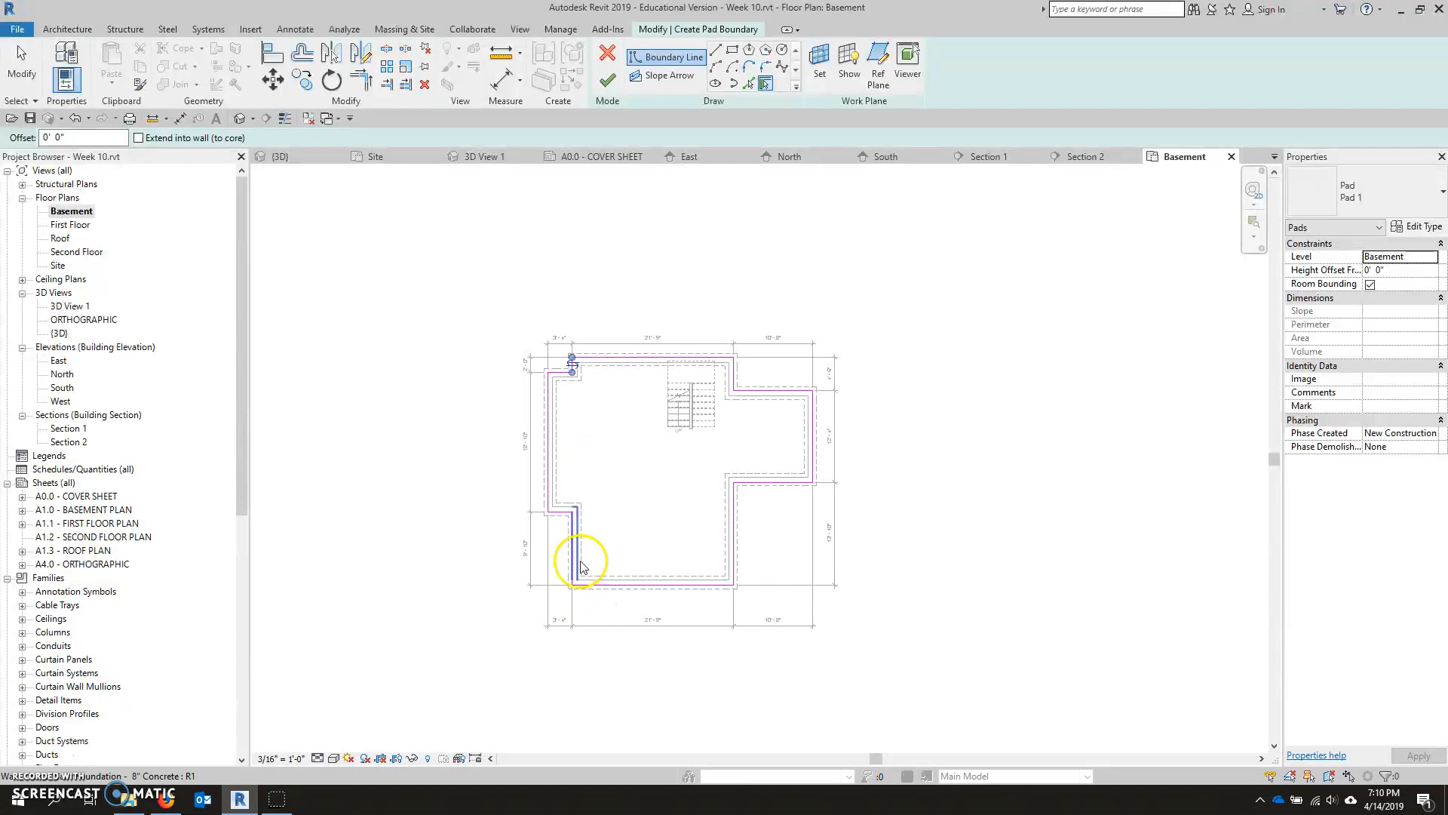
pyautogui.moveTo(647, 459); pyautogui.dragTo(636, 471, button='middle')
pyautogui.scroll(1, 598, 485)
pyautogui.scroll(1, 601, 491)
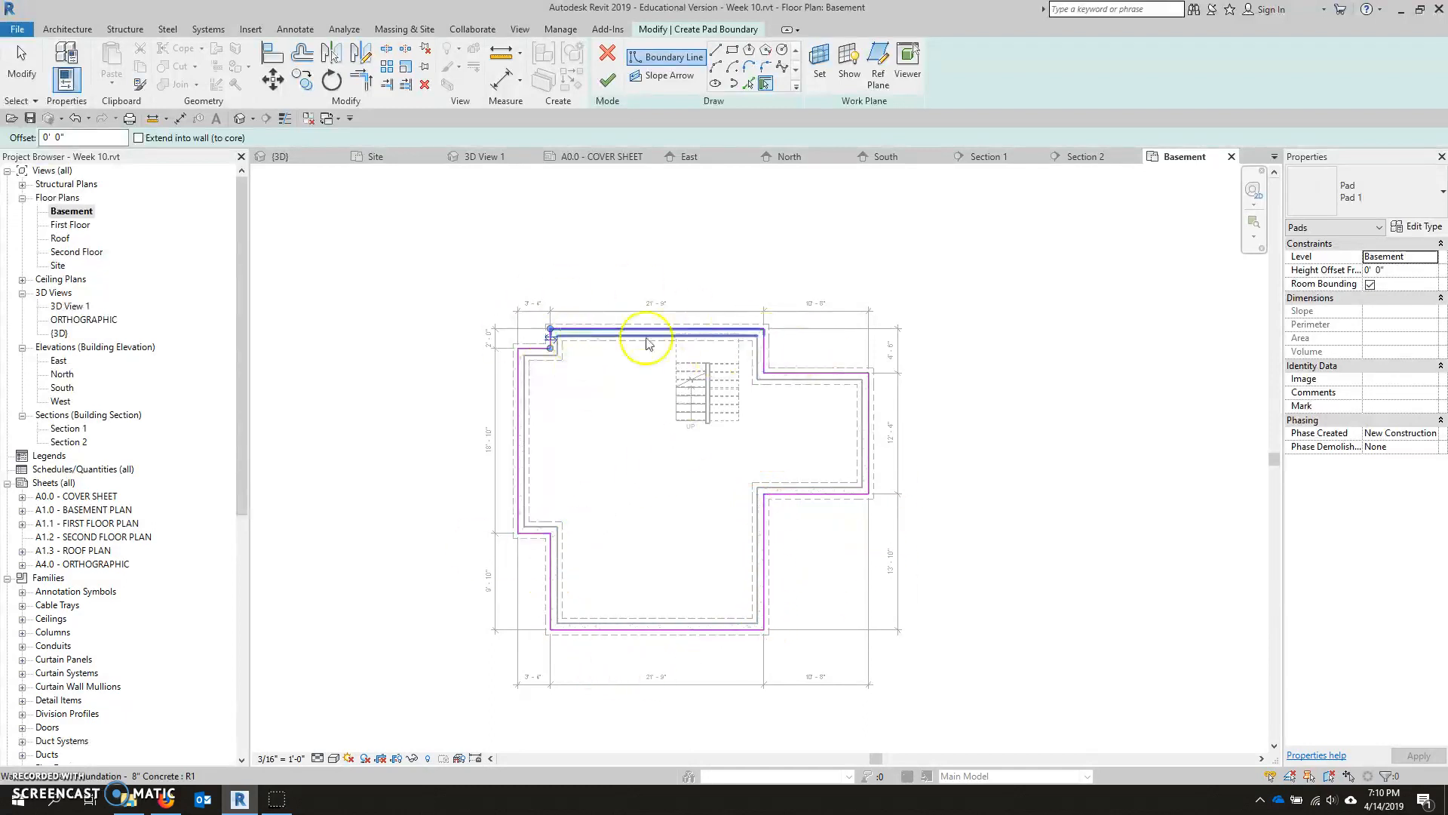
pyautogui.click(606, 83)
# Deselect the building pad and close the Basement and Site floor plan views
pyautogui.click(1009, 215)
pyautogui.click(1230, 157)
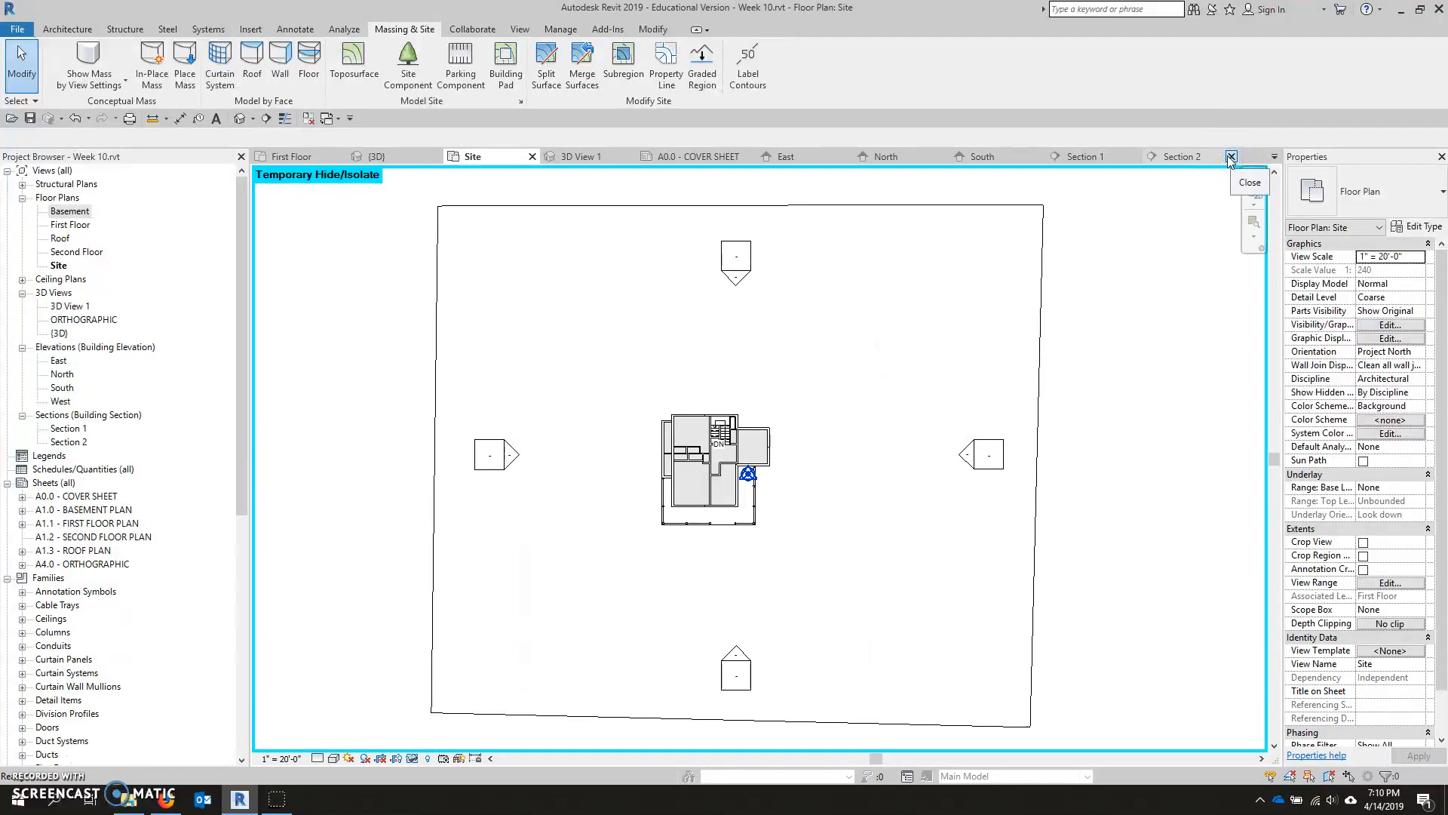
pyautogui.click(532, 157)
# Examine the basement walls, slab and surrounding earth in the Section 2 view
pyautogui.scroll(-3, 643, 423)
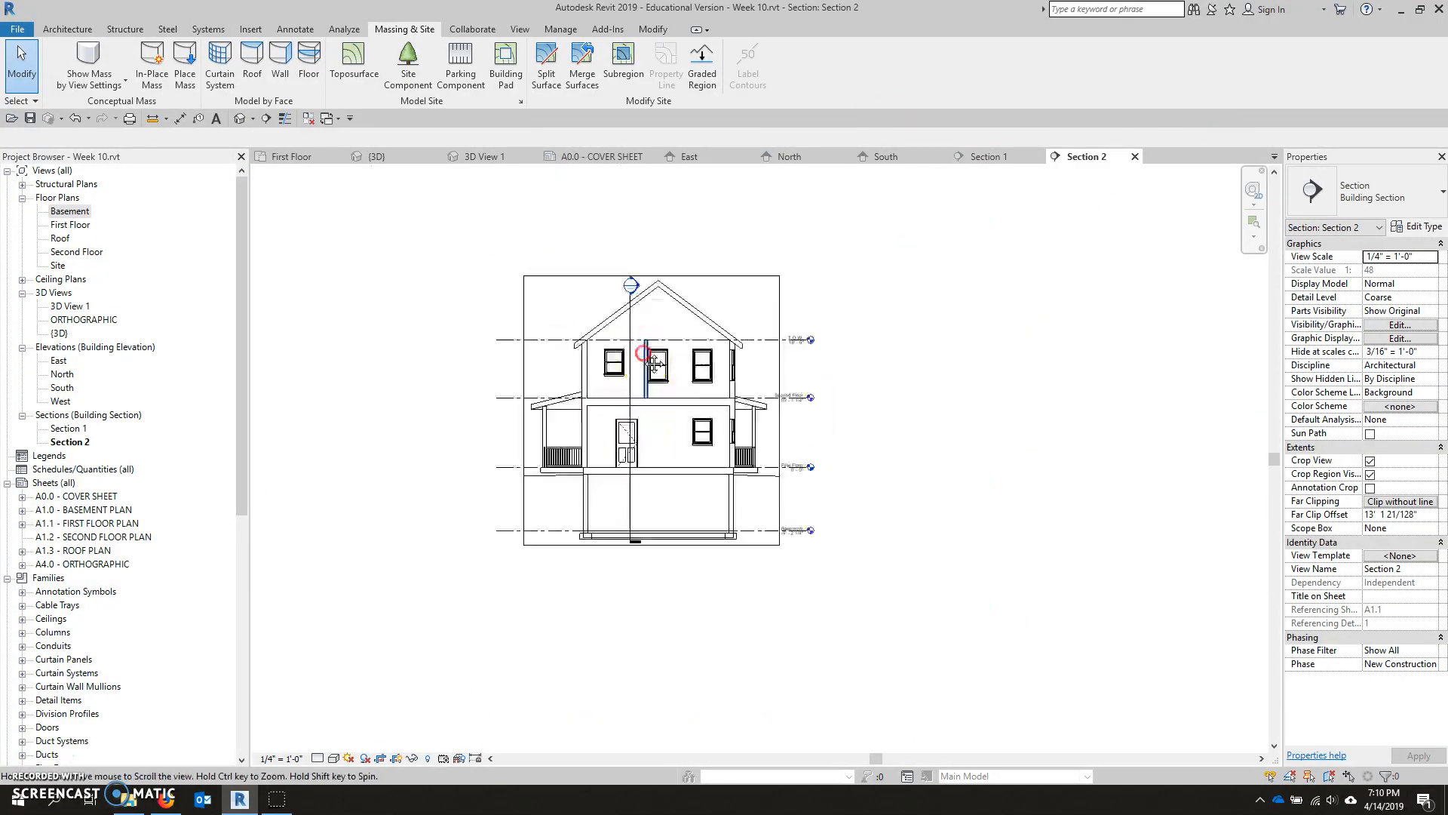
pyautogui.scroll(3, 607, 378)
pyautogui.scroll(-2, 711, 450)
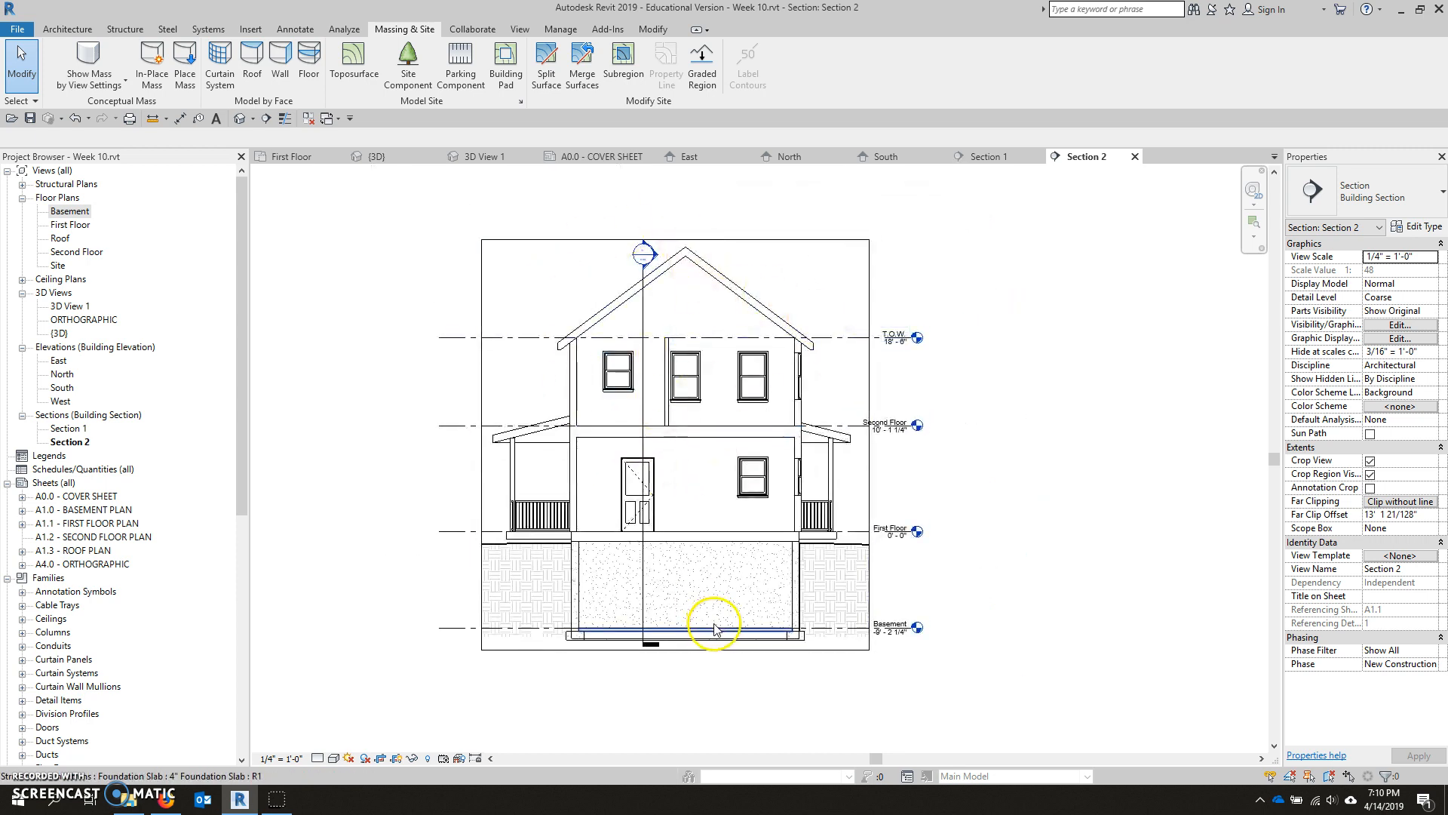
pyautogui.scroll(2, 641, 660)
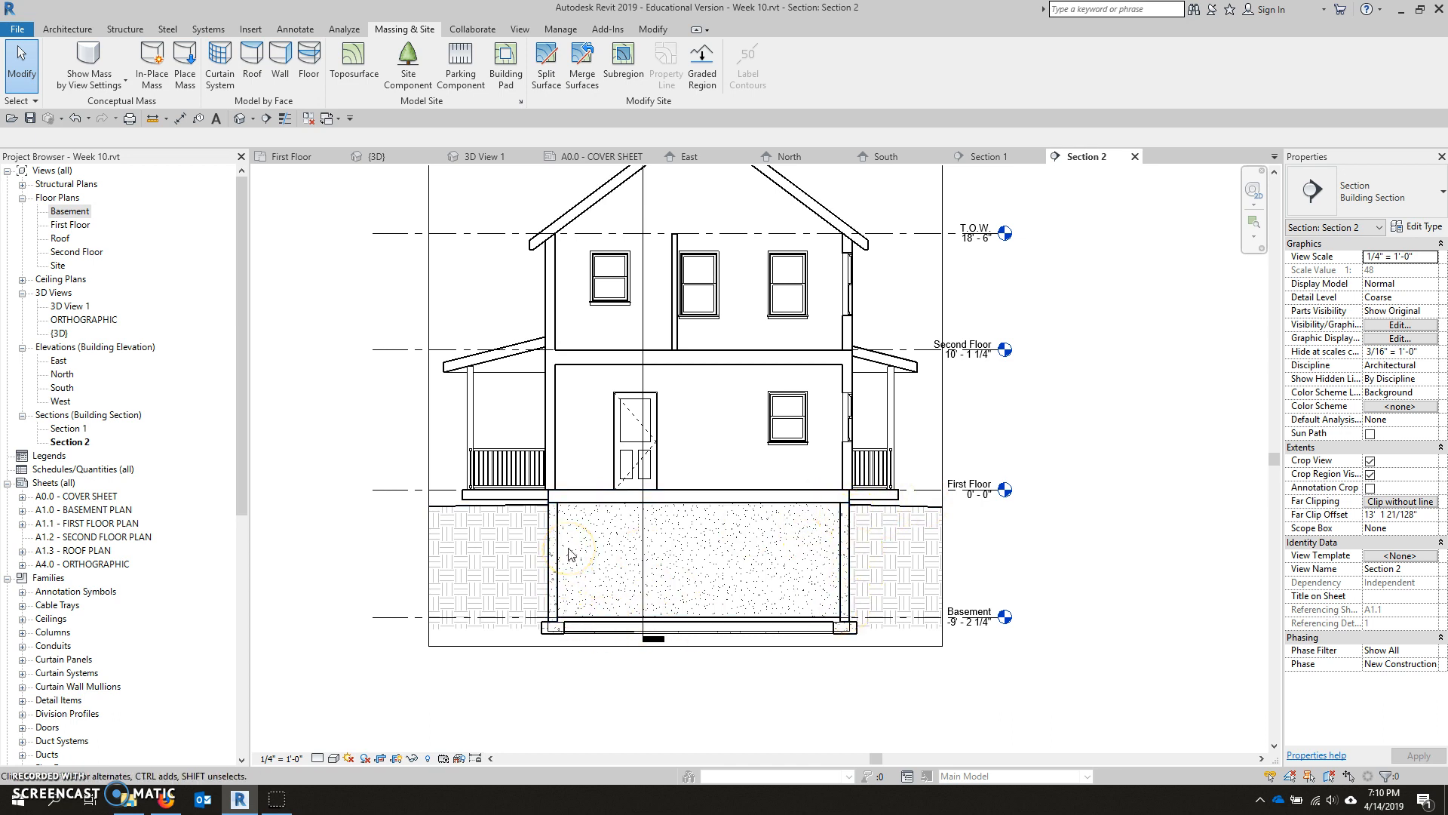
pyautogui.scroll(-2, 726, 414)
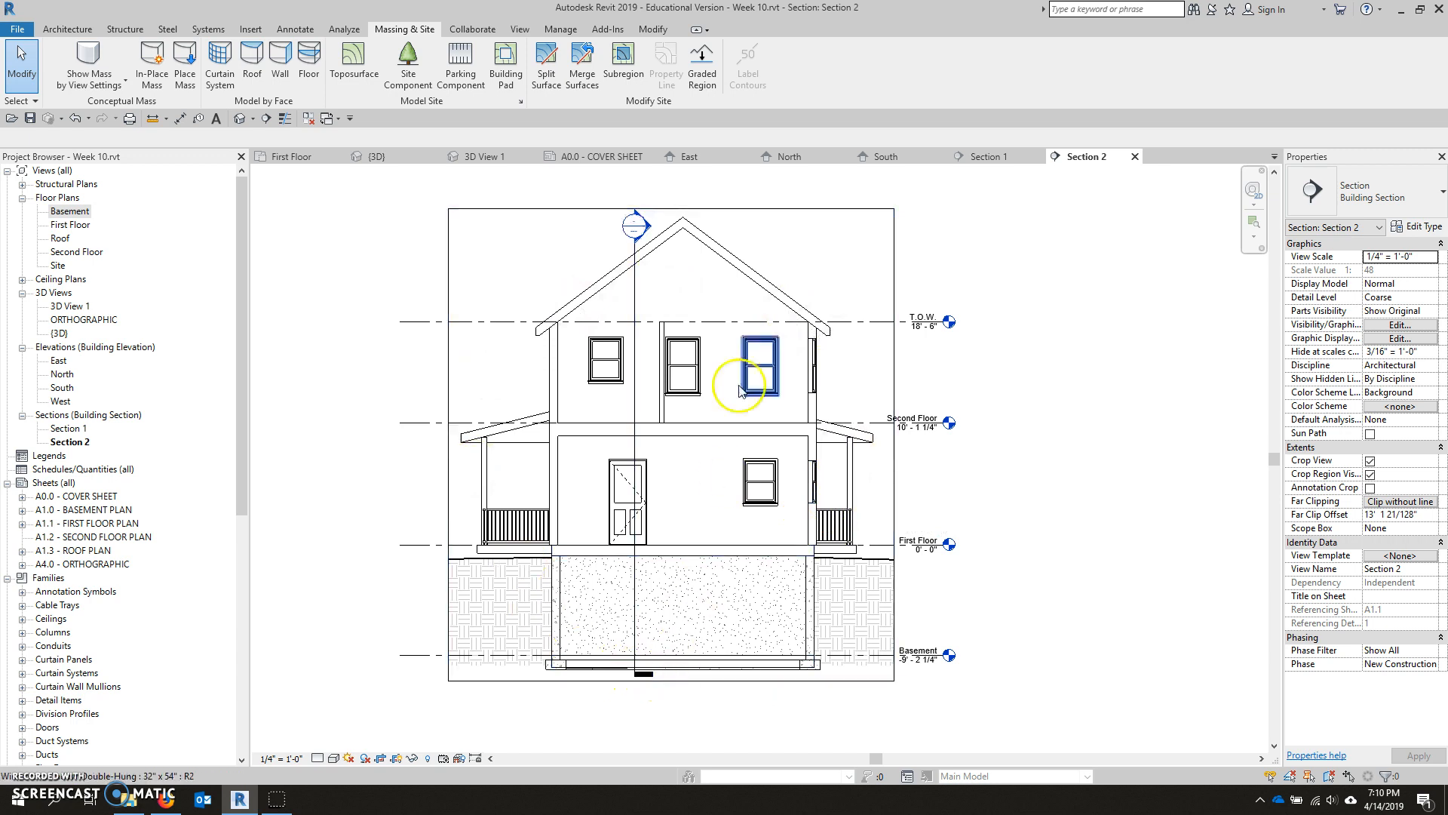
pyautogui.scroll(1, 662, 648)
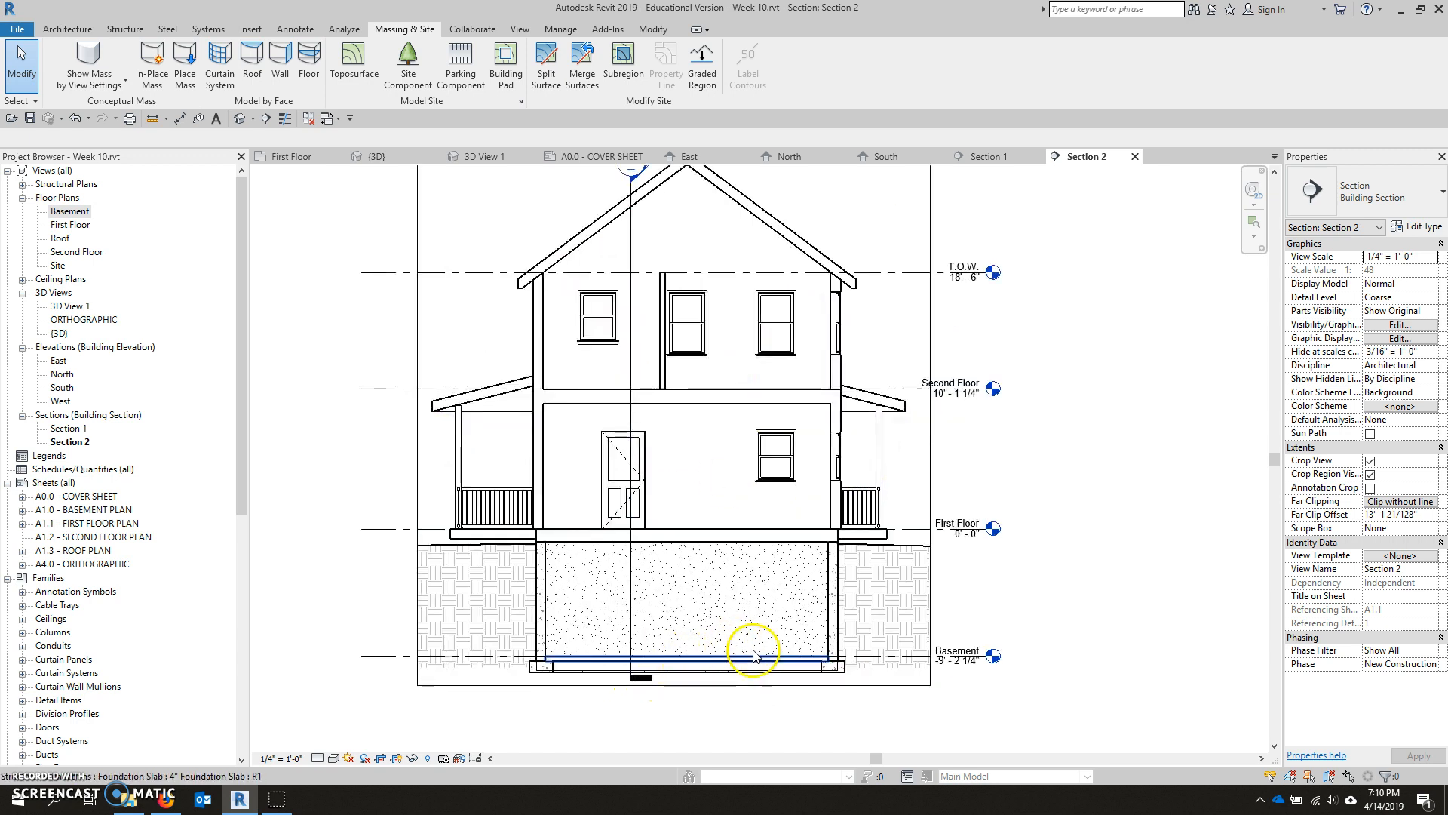
pyautogui.scroll(1, 777, 658)
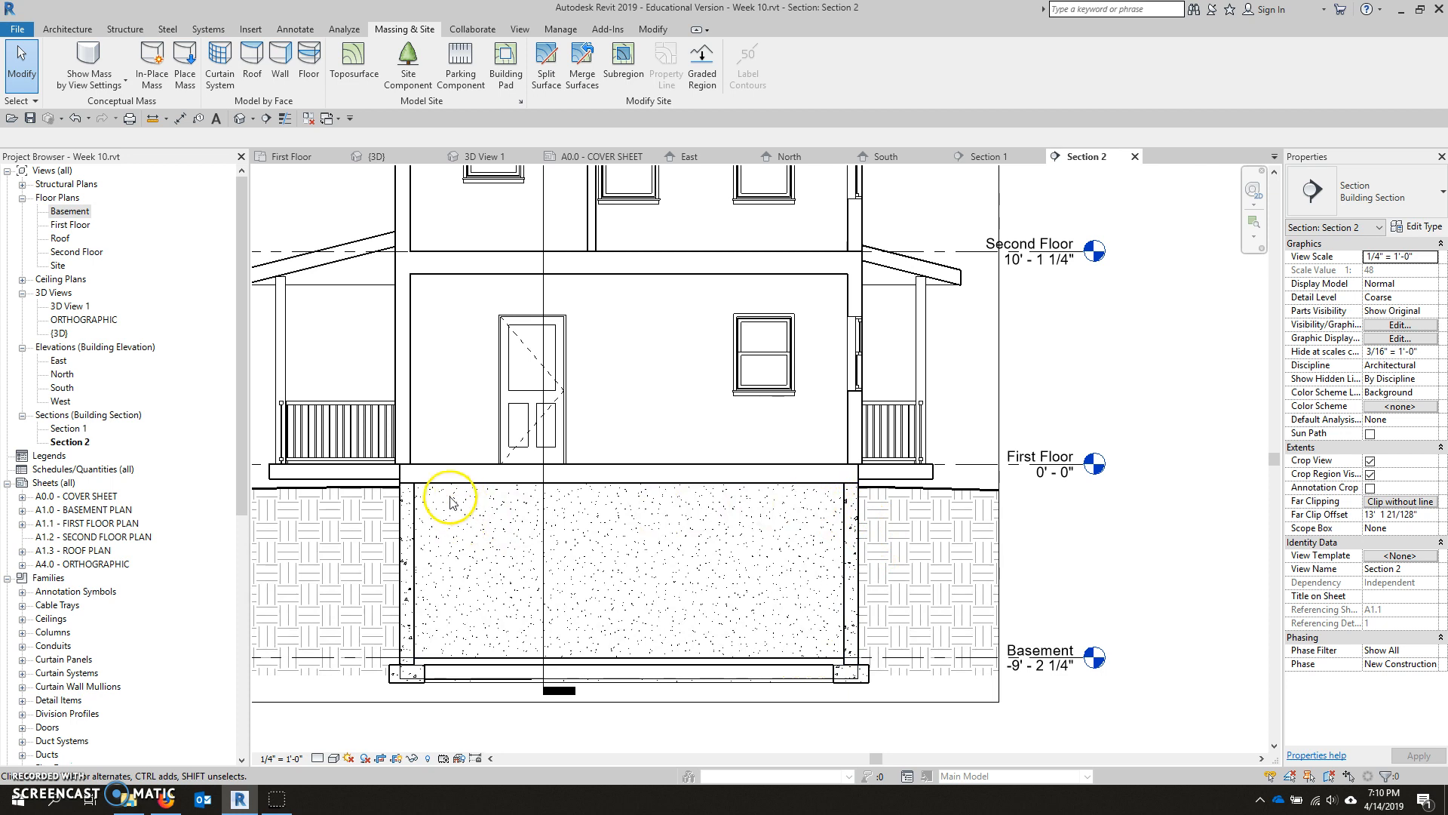
# Override the wall category graphics in the Section 2 view to hide the foreground surface pattern, then deselect the foundation wall
pyautogui.click(849, 532)
pyautogui.rightClick(849, 532)
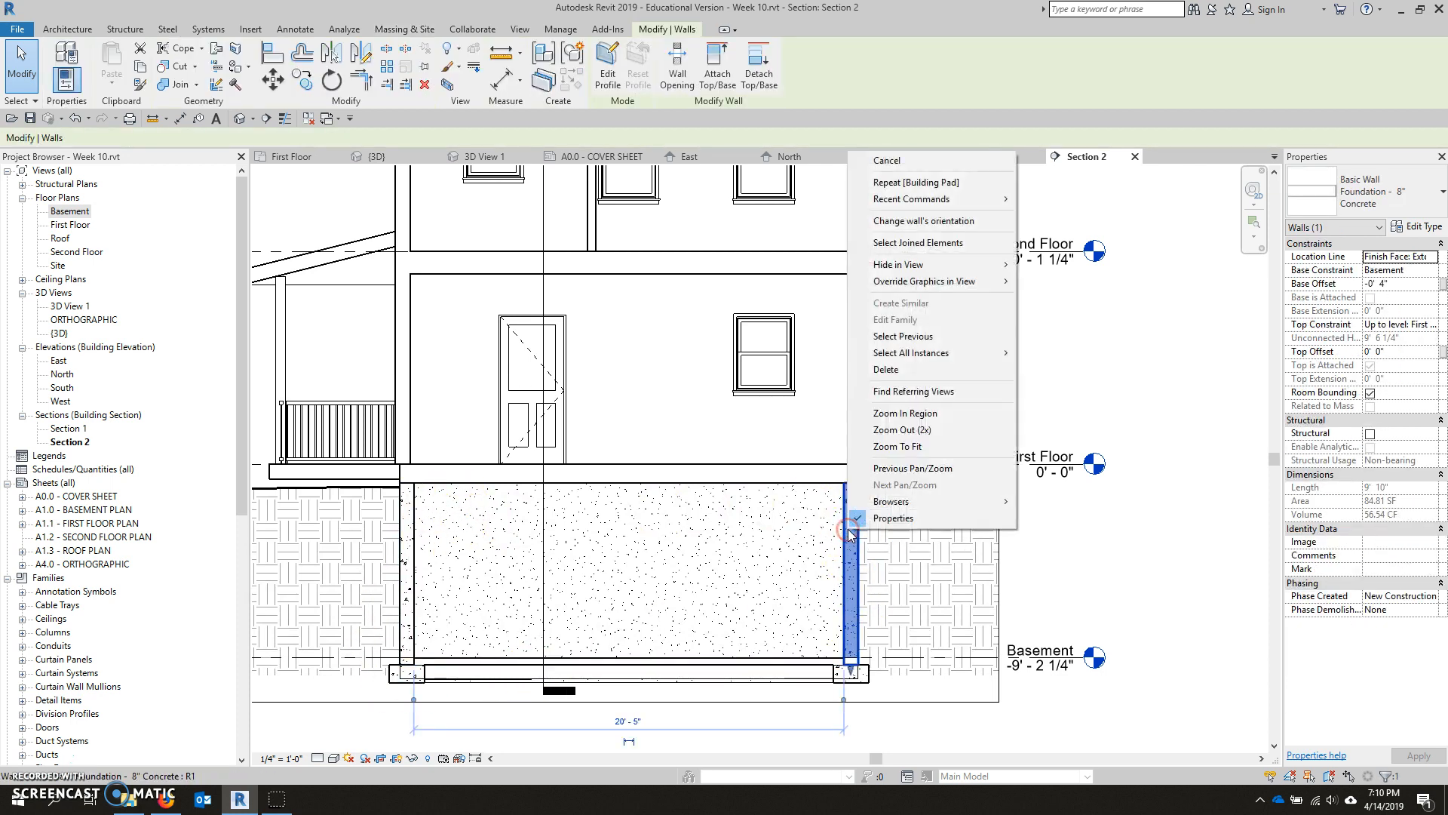
pyautogui.moveTo(927, 285)
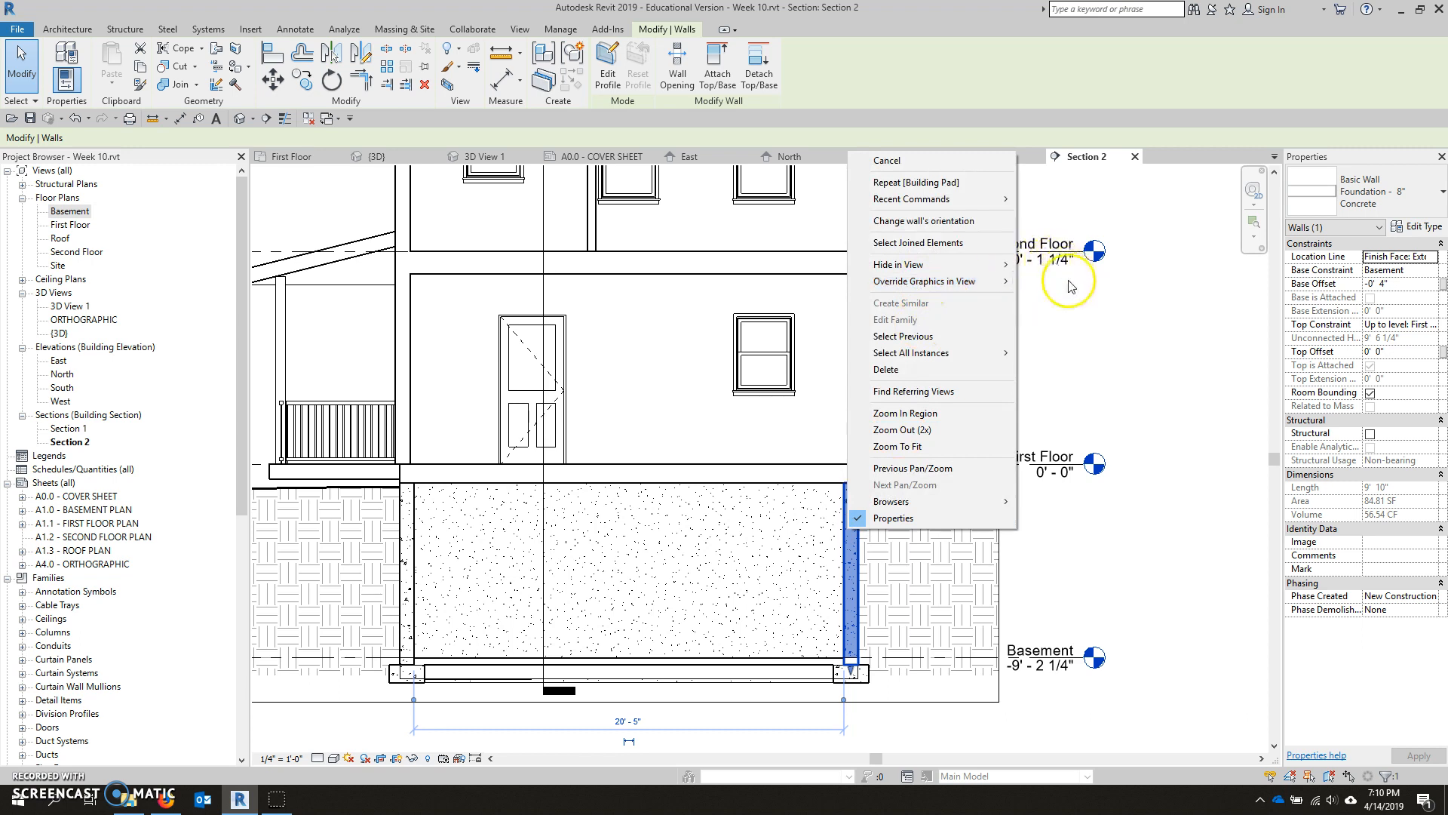
pyautogui.click(1054, 300)
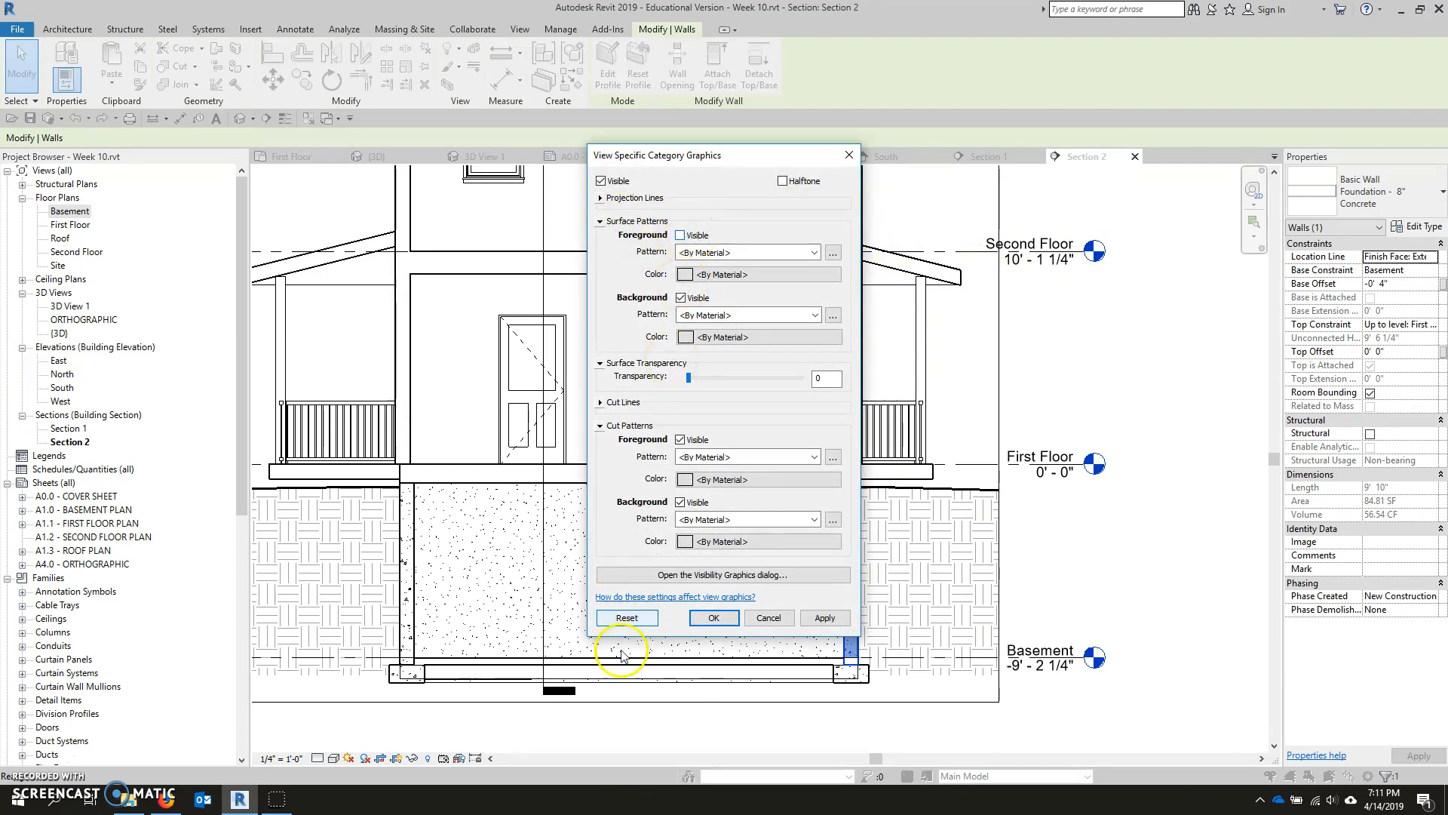
pyautogui.click(712, 618)
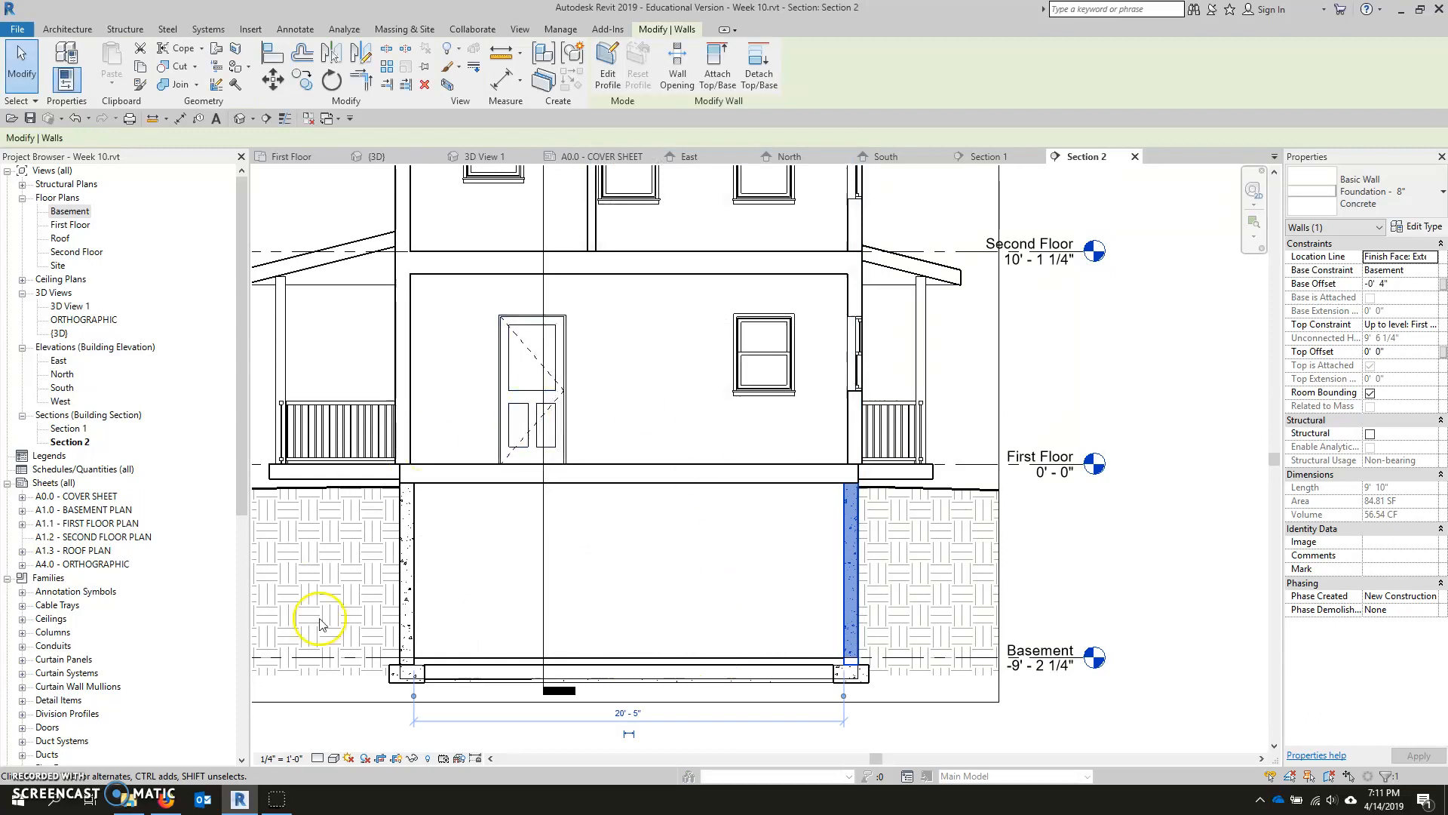
pyautogui.scroll(-2, 568, 662)
pyautogui.click(1001, 577)
pyautogui.moveTo(734, 494); pyautogui.dragTo(799, 531, button='middle')
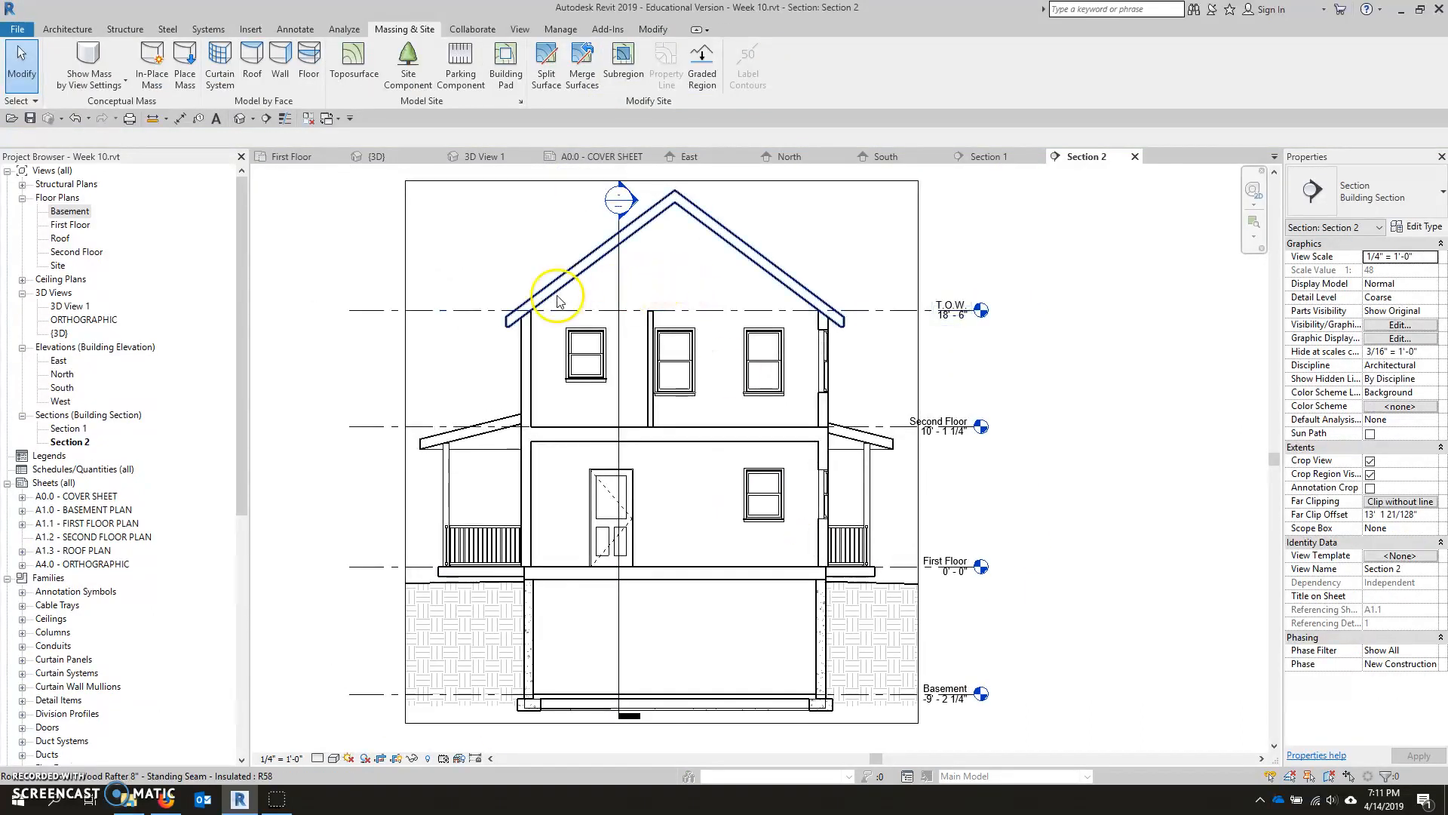
# Override the roof category graphics in the Section 2 view with a solid fill foreground cut pattern
pyautogui.click(731, 236)
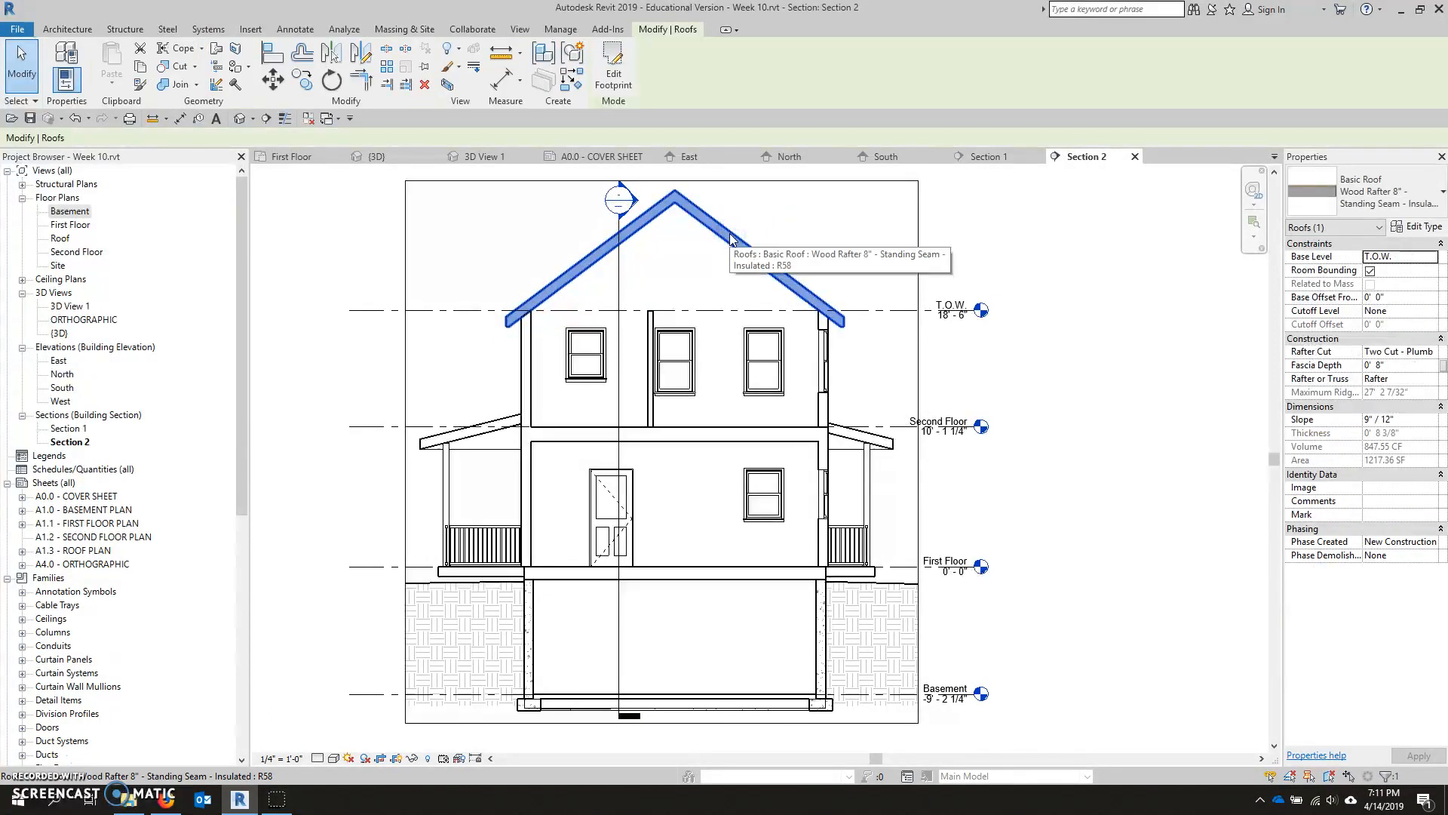
pyautogui.rightClick(730, 236)
pyautogui.moveTo(796, 321)
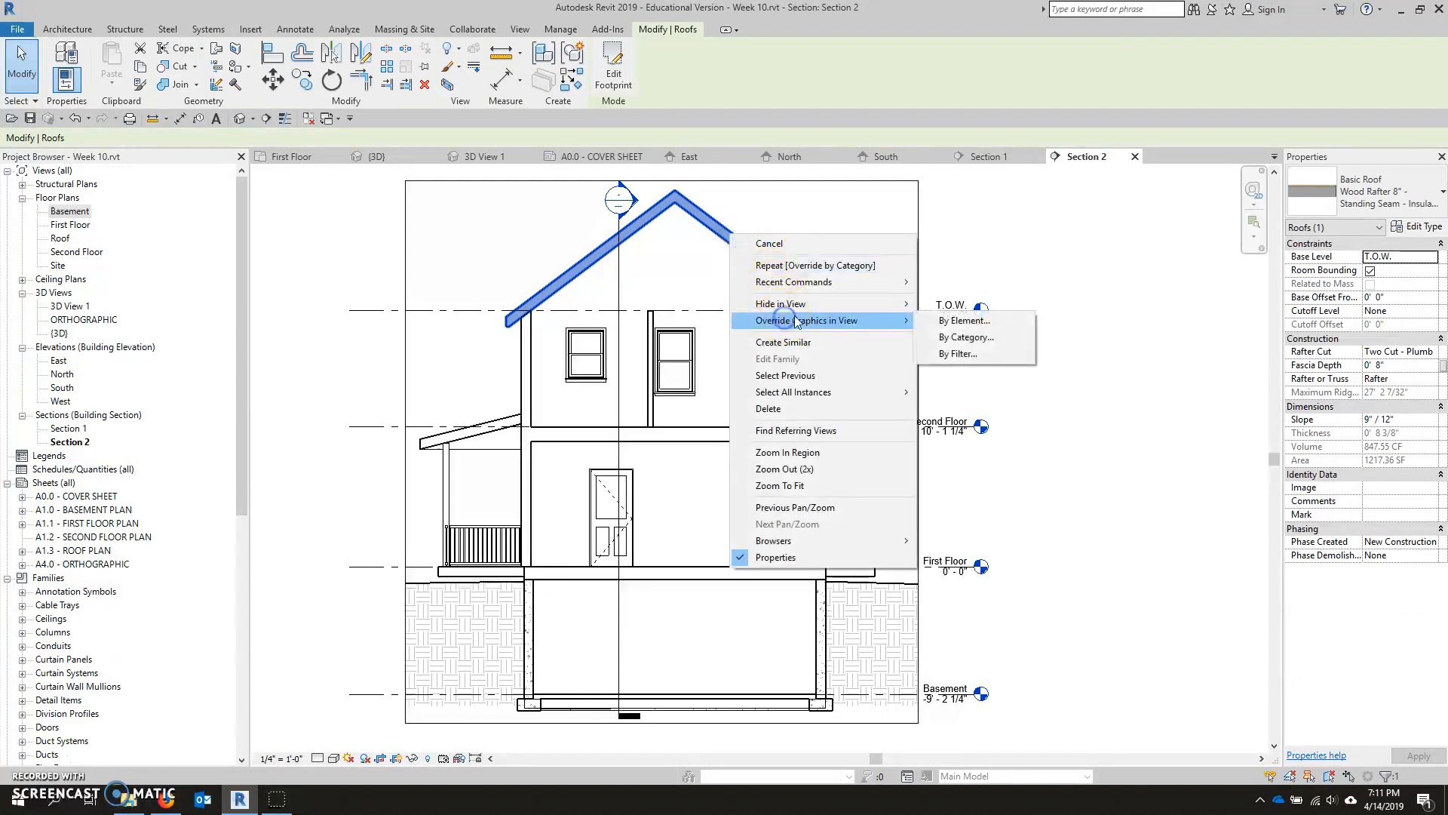
pyautogui.click(957, 338)
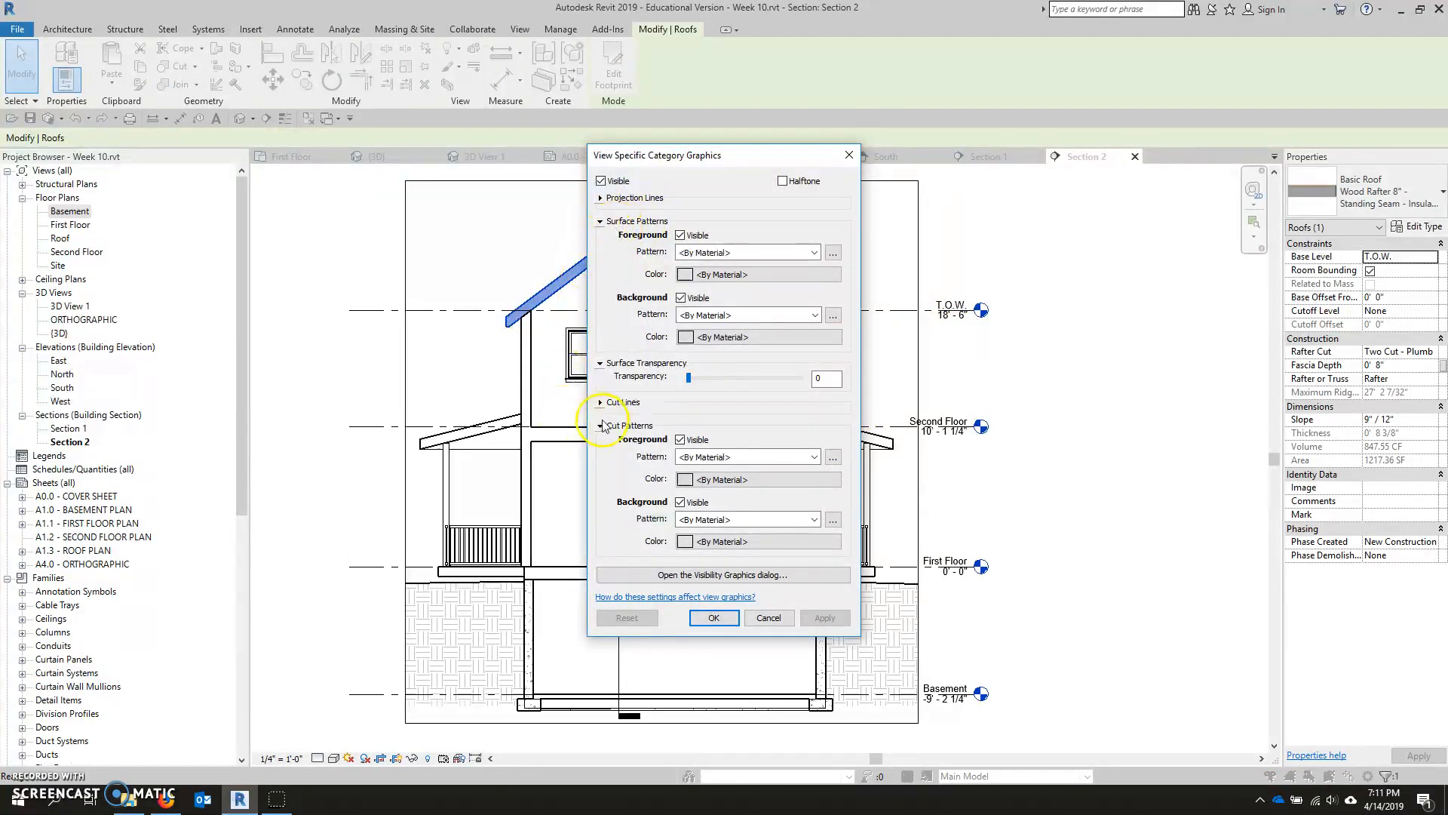
pyautogui.click(729, 457)
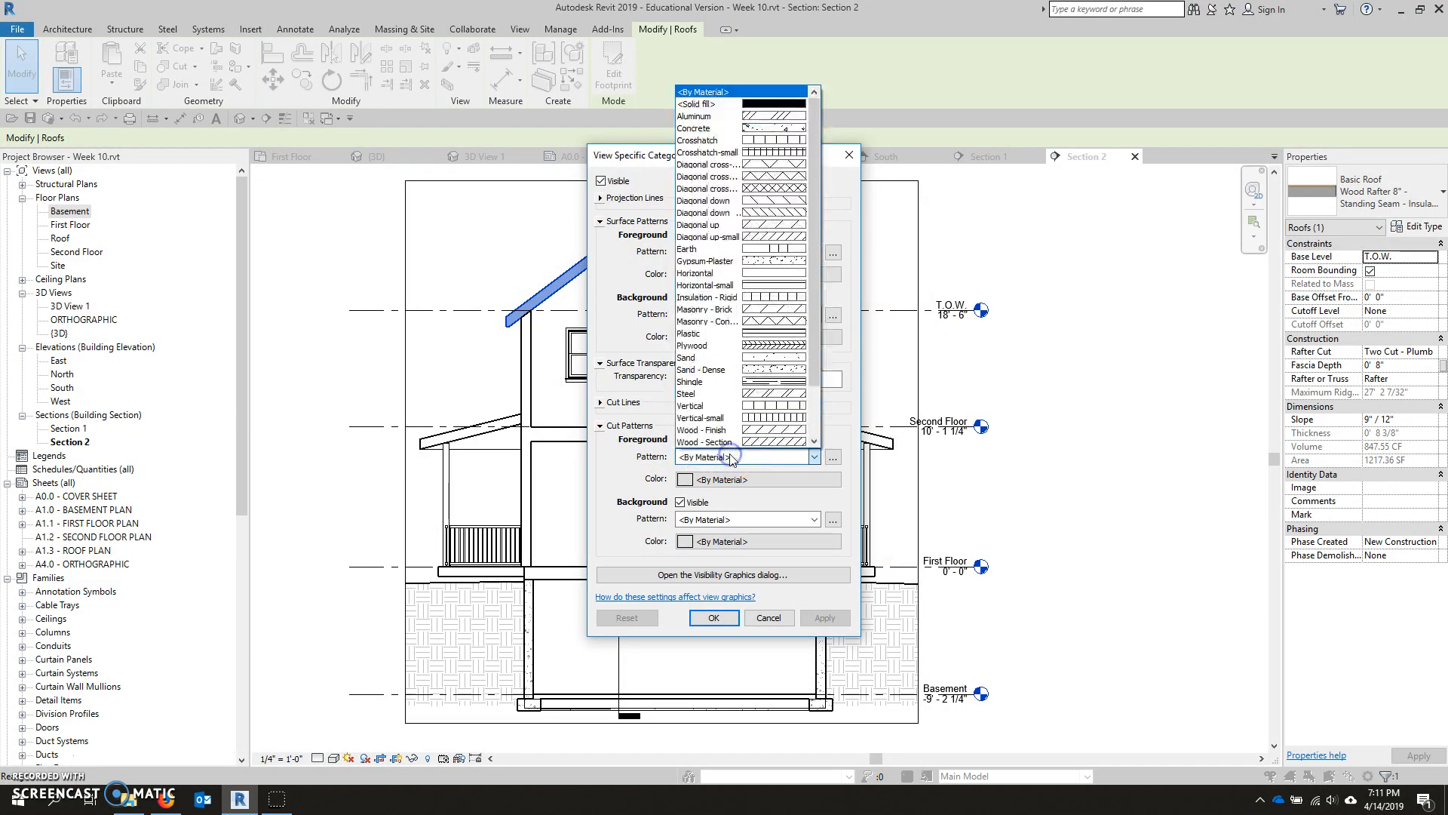
pyautogui.click(767, 103)
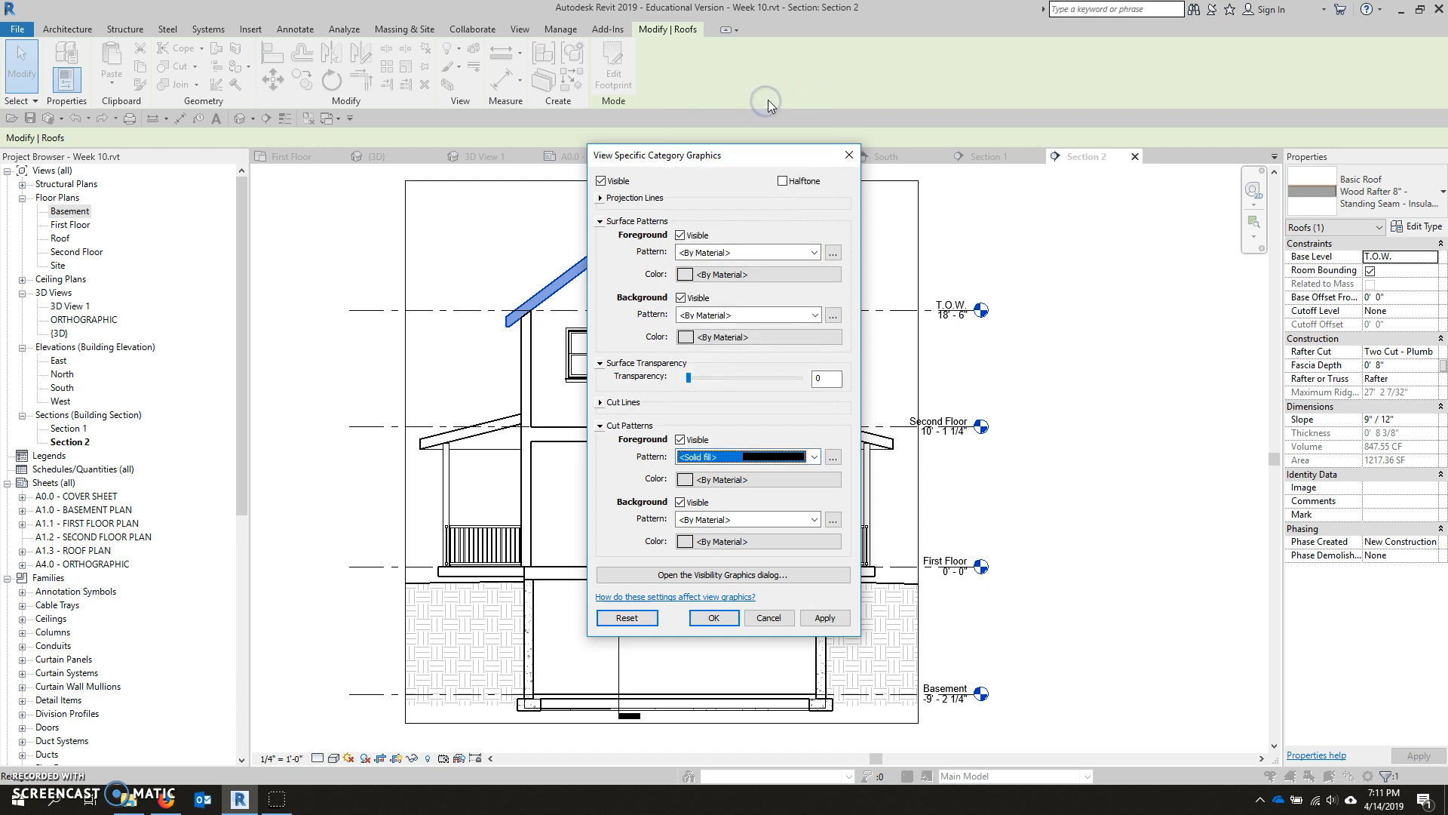
pyautogui.click(713, 618)
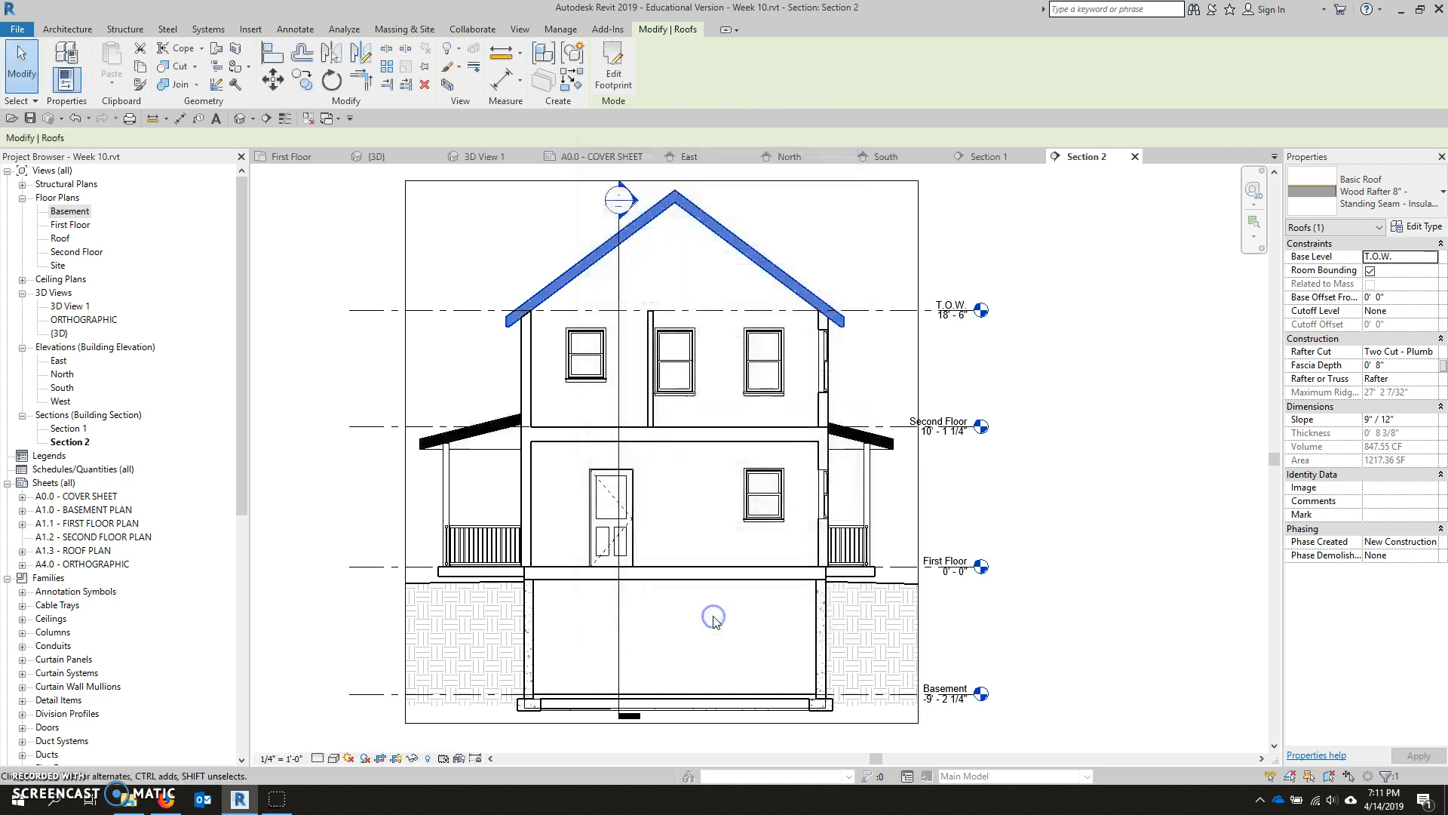
# Override the wall category graphics in the Section 2 view with a solid fill foreground cut pattern
pyautogui.click(1032, 410)
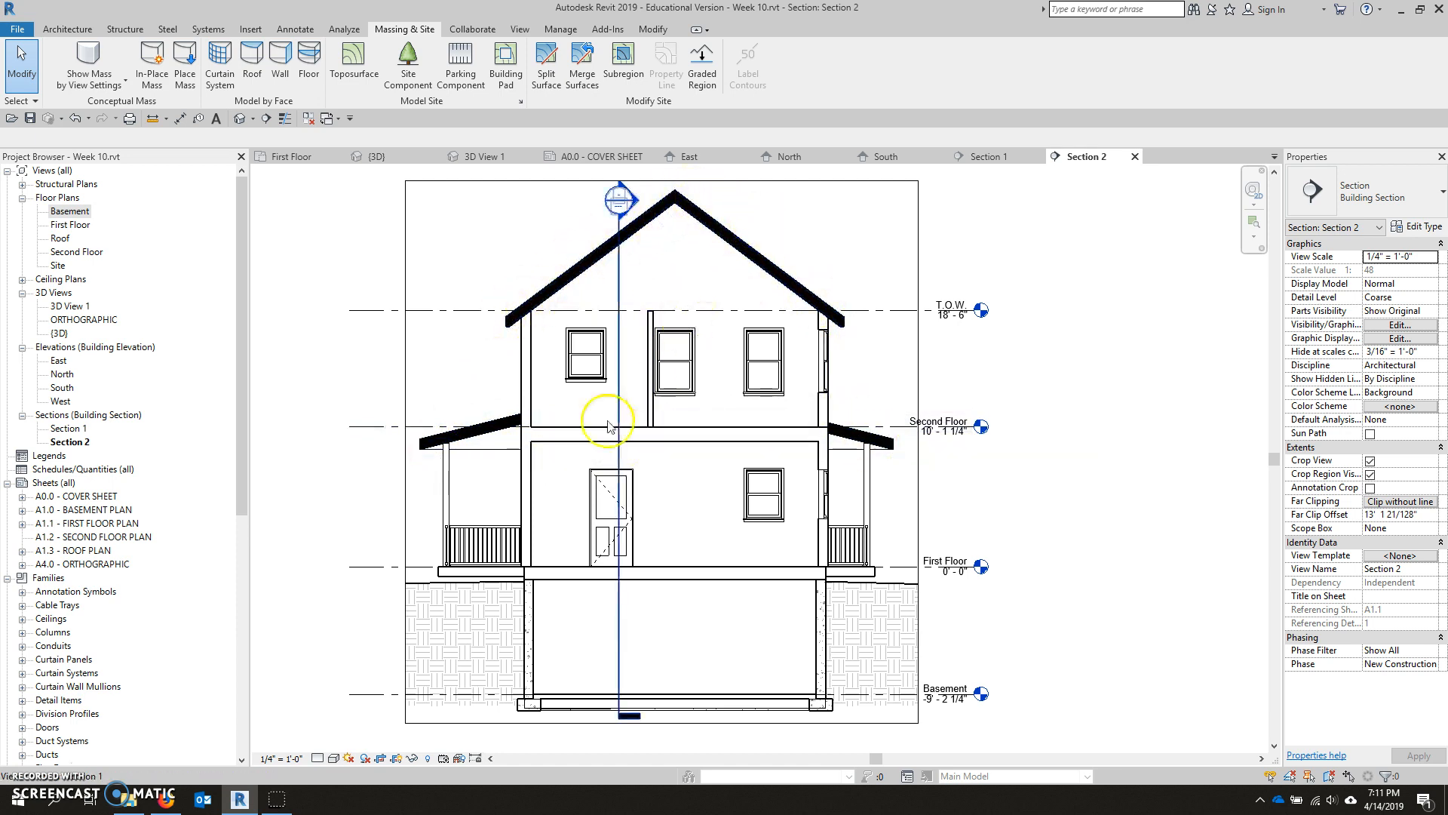
pyautogui.click(526, 377)
pyautogui.rightClick(525, 374)
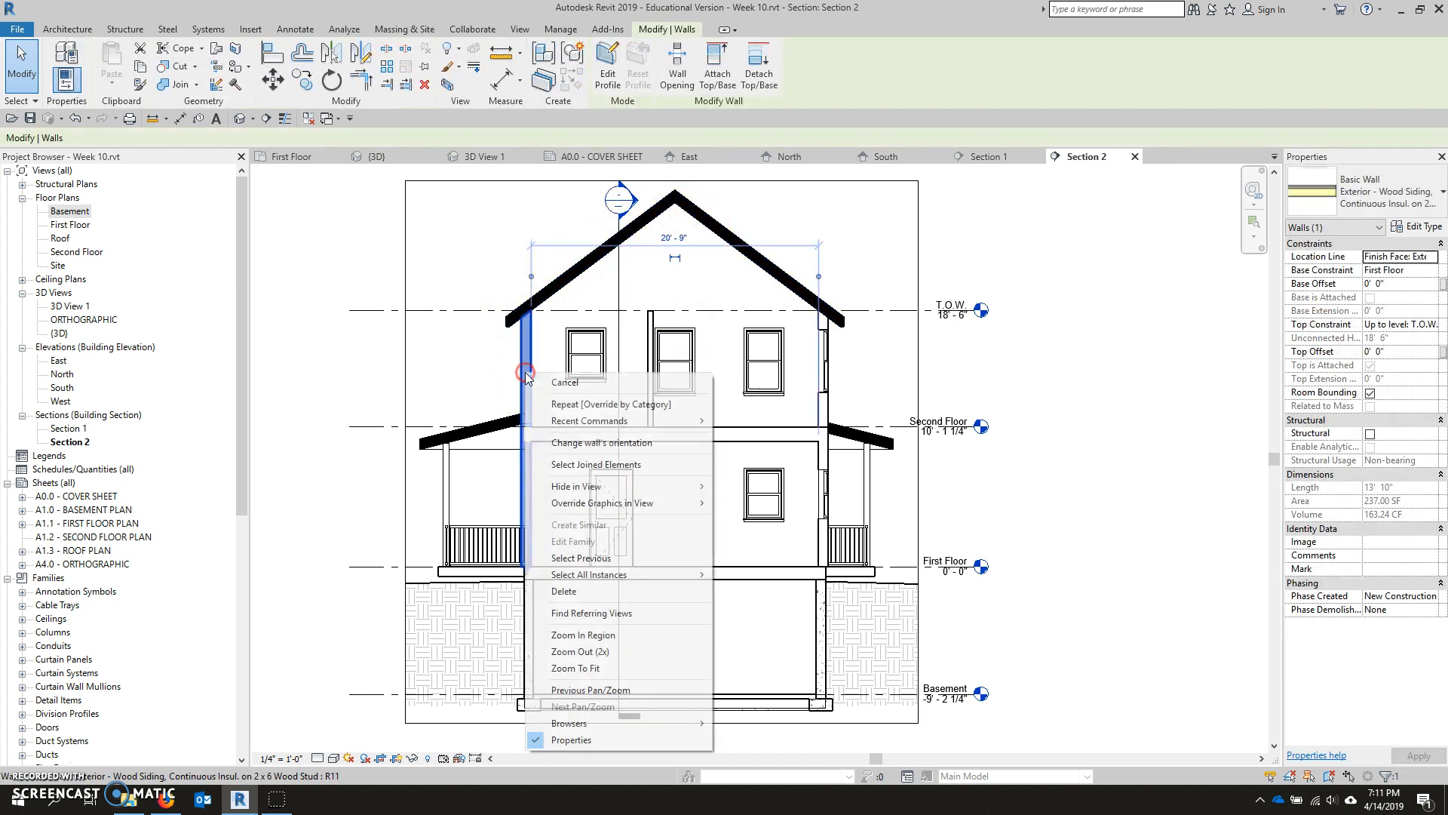
pyautogui.moveTo(595, 486)
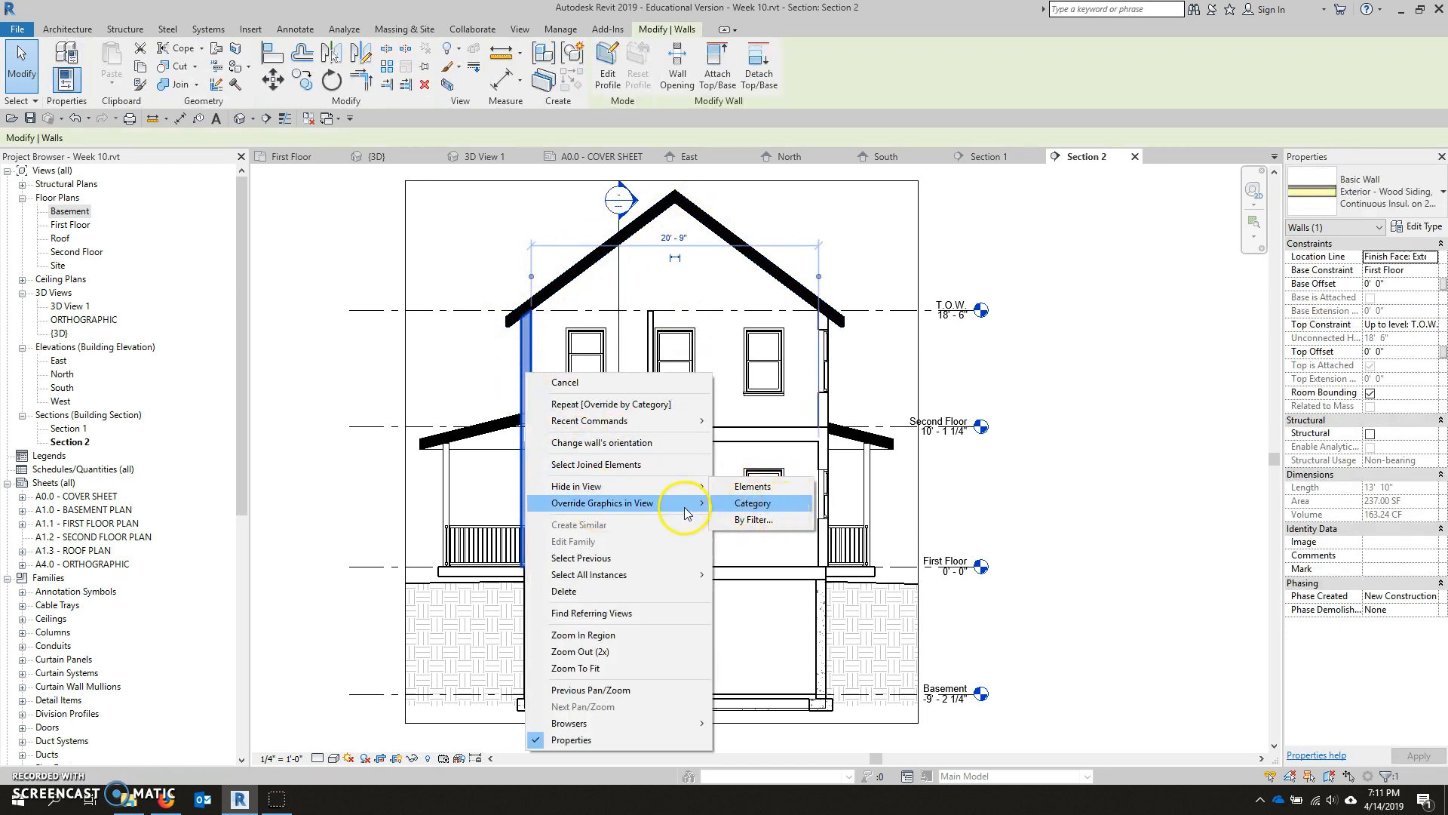
pyautogui.moveTo(690, 503)
pyautogui.click(755, 521)
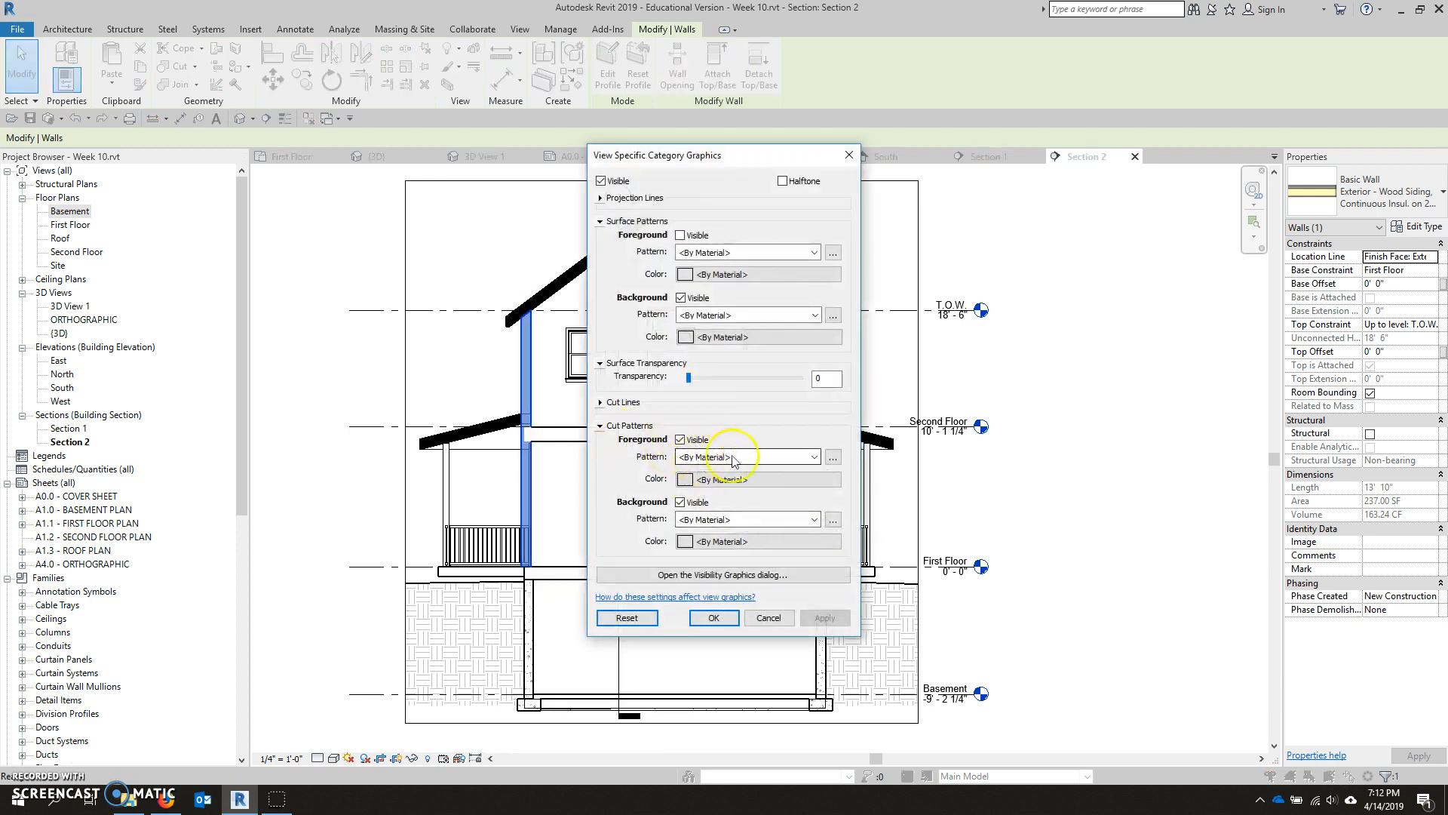
pyautogui.click(733, 457)
pyautogui.click(786, 109)
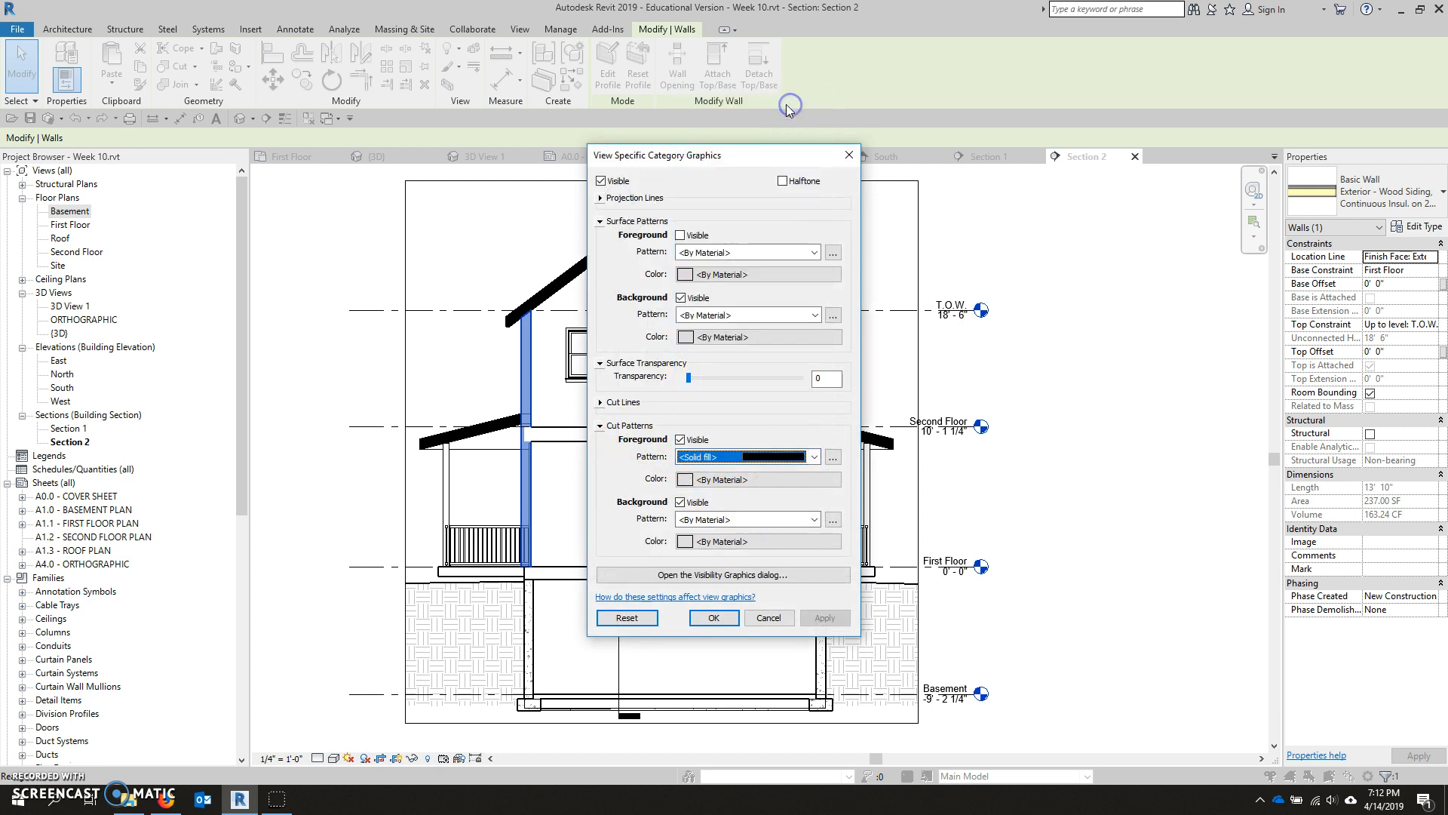
pyautogui.click(712, 618)
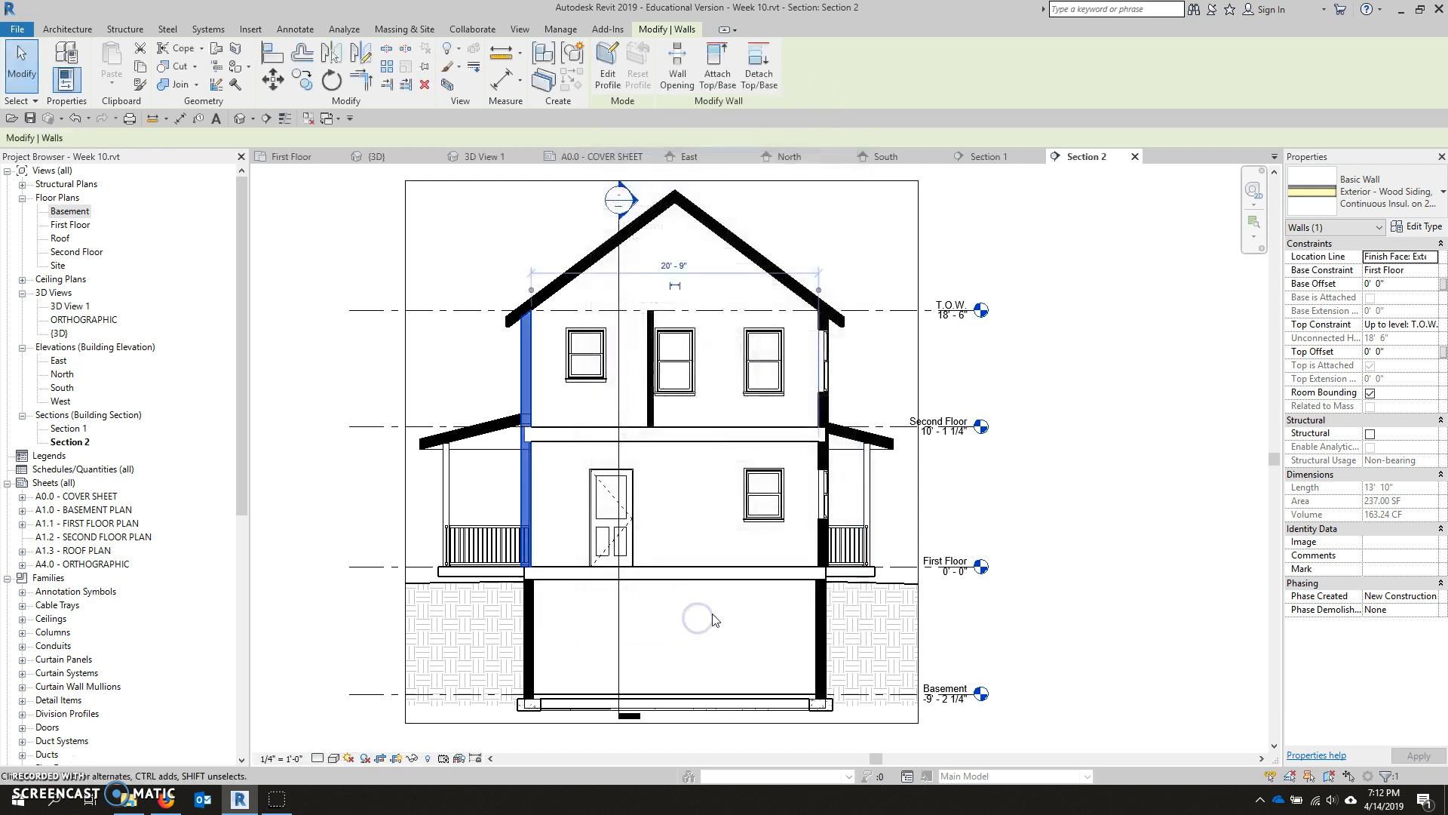
pyautogui.click(1097, 489)
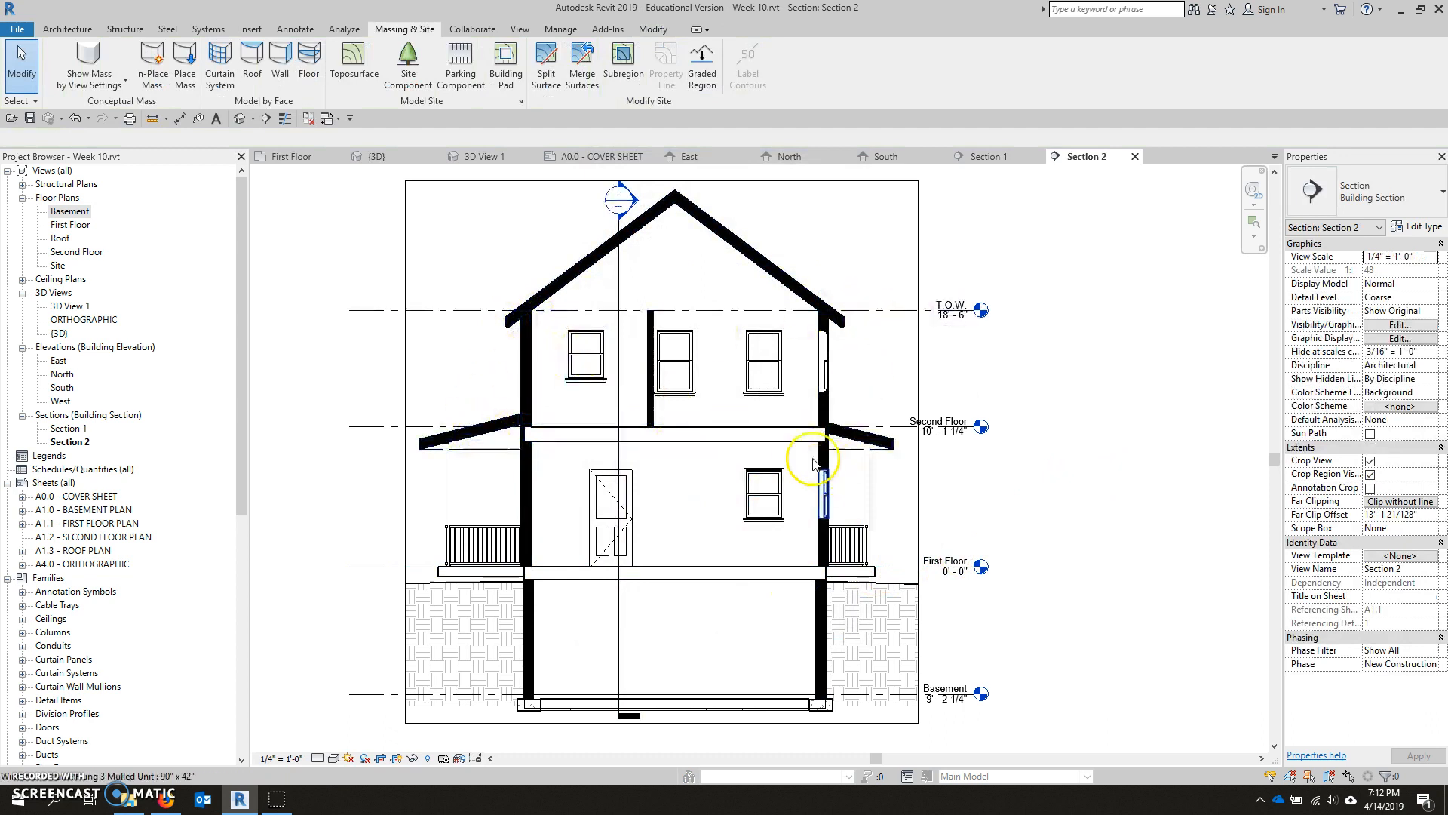
# Override the floor category graphics in the Section 2 view with a solid fill foreground cut pattern
pyautogui.click(785, 436)
pyautogui.rightClick(786, 436)
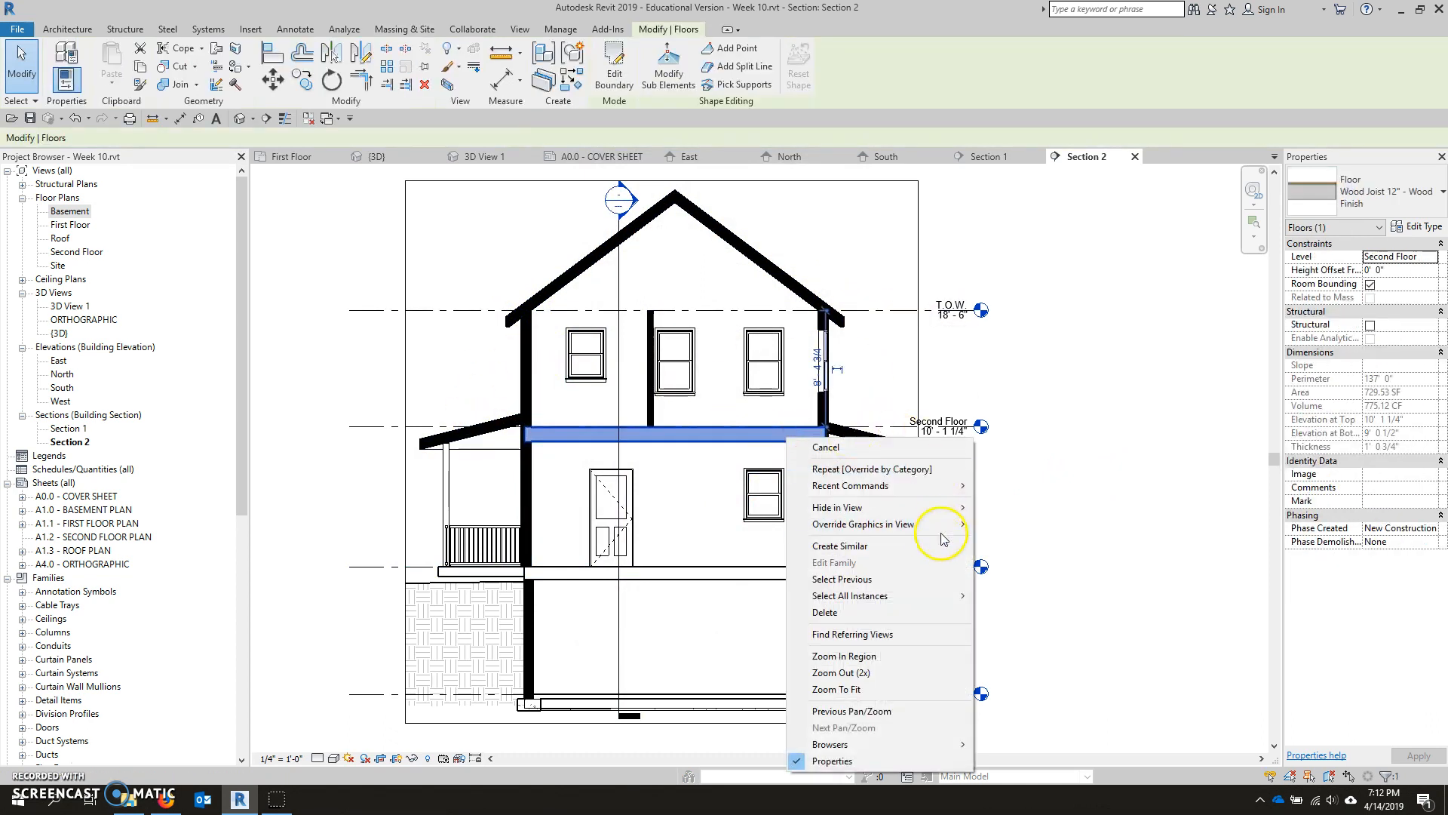
pyautogui.moveTo(952, 524)
pyautogui.click(1020, 540)
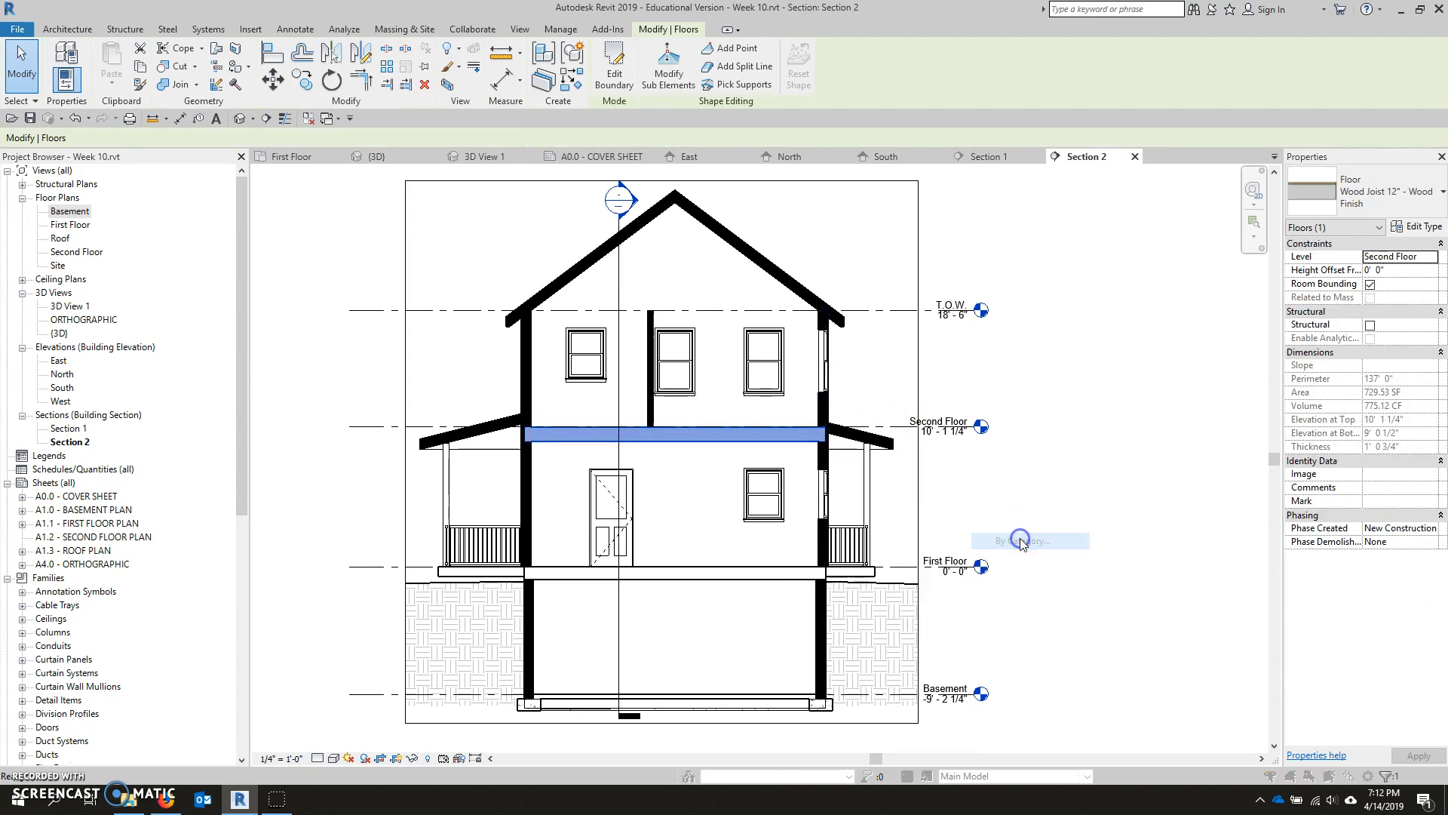
pyautogui.click(706, 451)
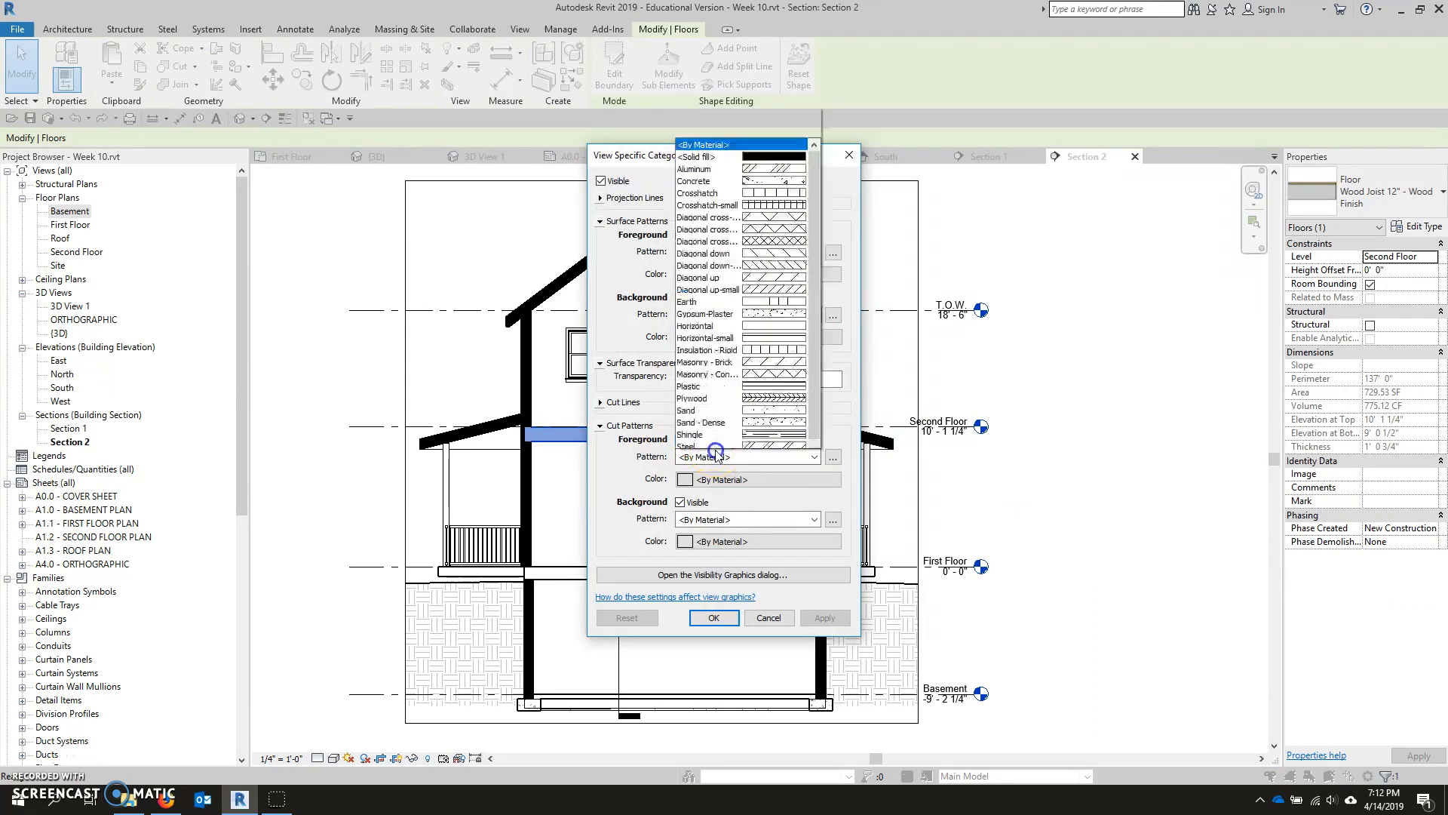
pyautogui.click(789, 85)
pyautogui.click(714, 618)
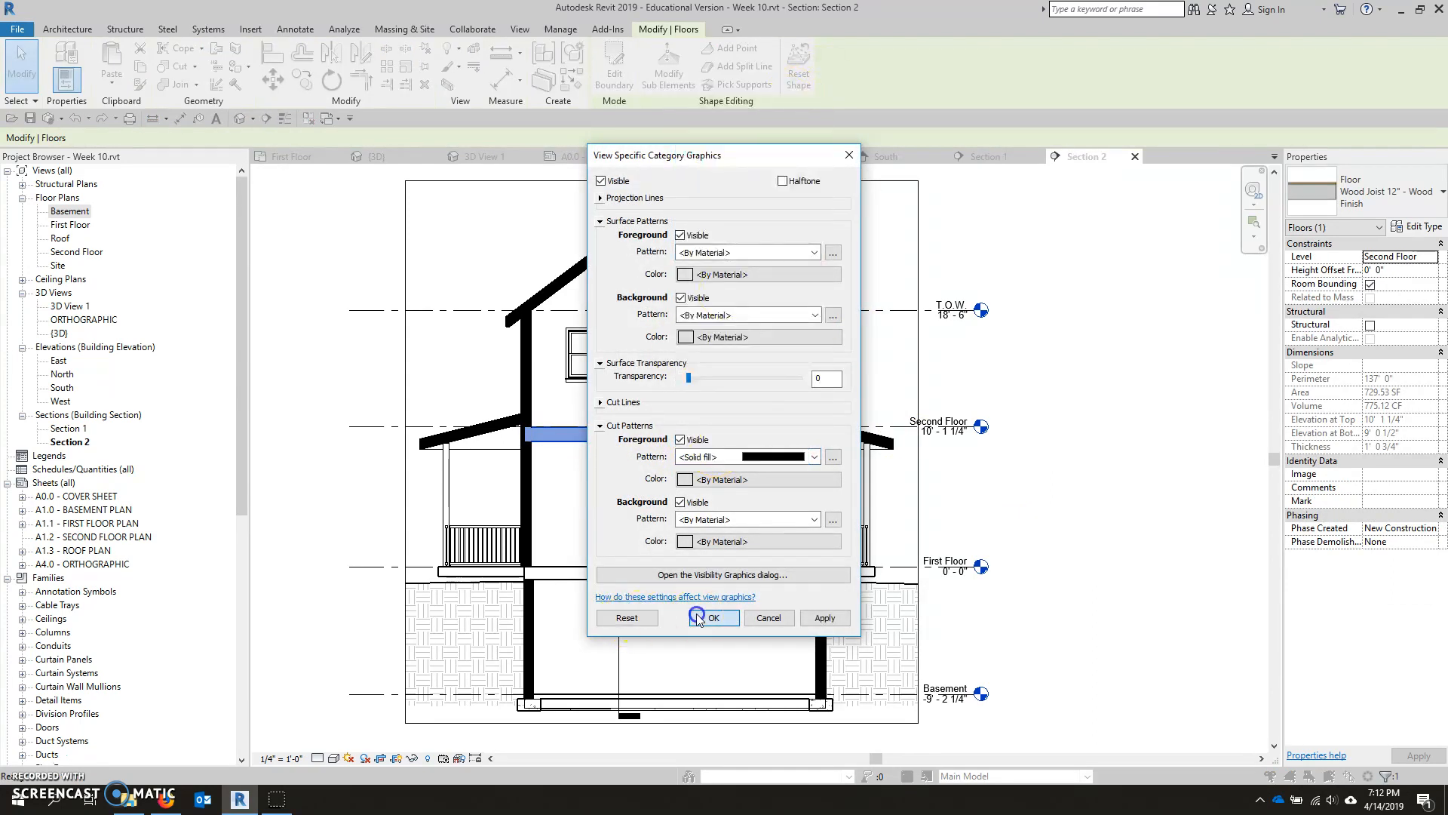
pyautogui.click(778, 612)
# Override the structural foundation category graphics in the Section 2 view with a solid fill foreground cut pattern, then deselect the footing
pyautogui.scroll(-1, 795, 643)
pyautogui.scroll(2, 794, 643)
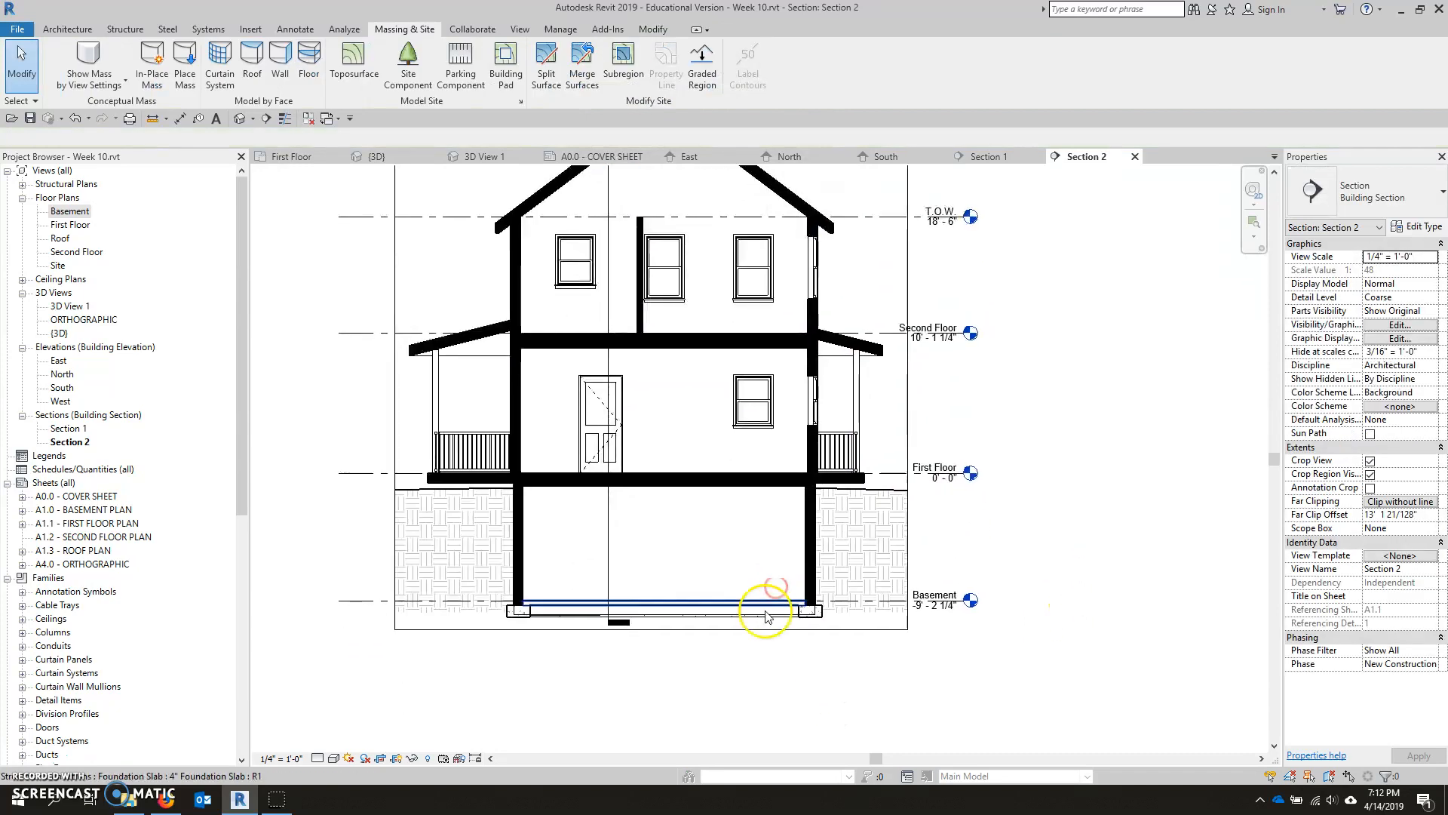
pyautogui.click(830, 612)
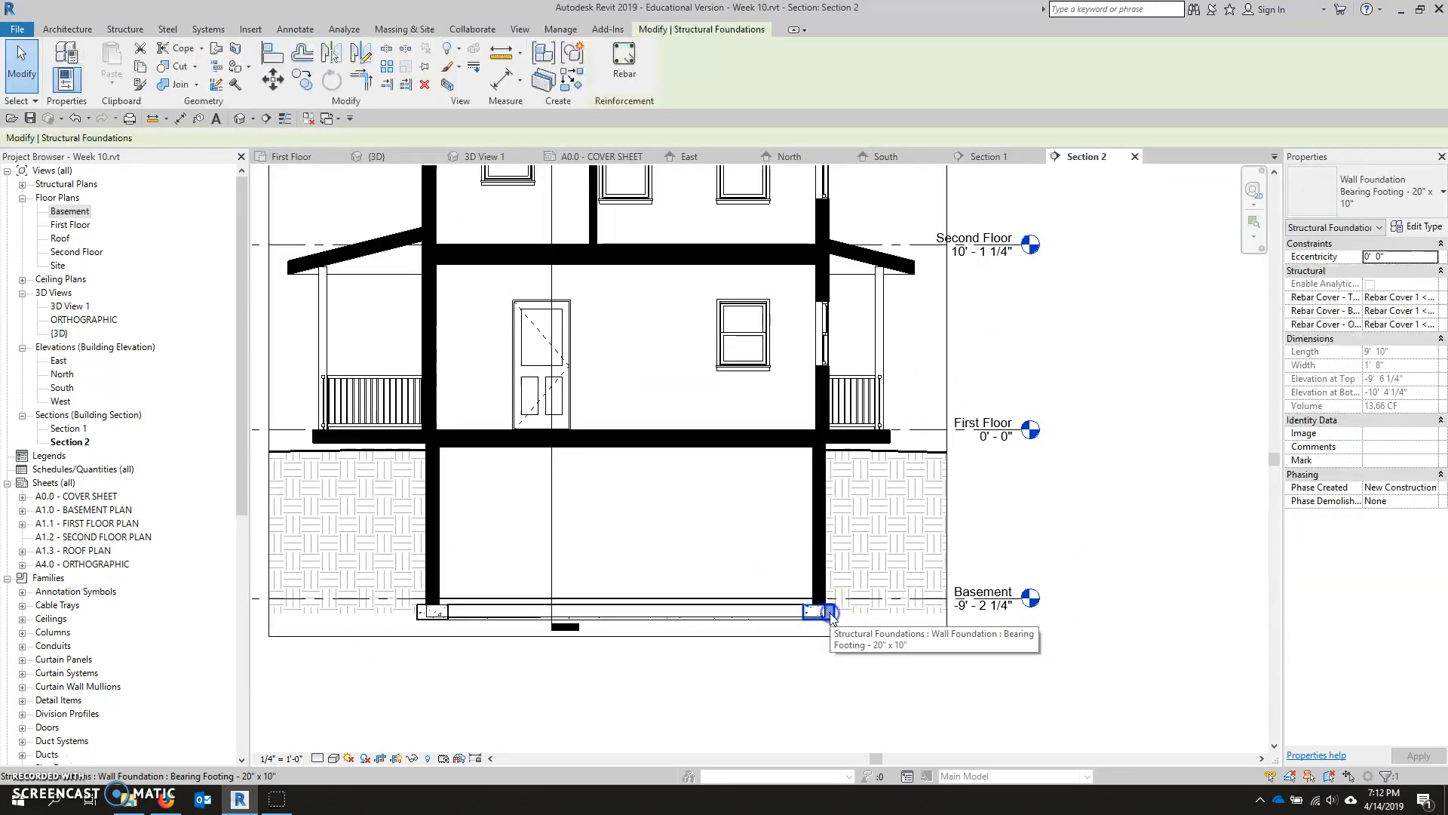
pyautogui.rightClick(830, 612)
pyautogui.moveTo(947, 367)
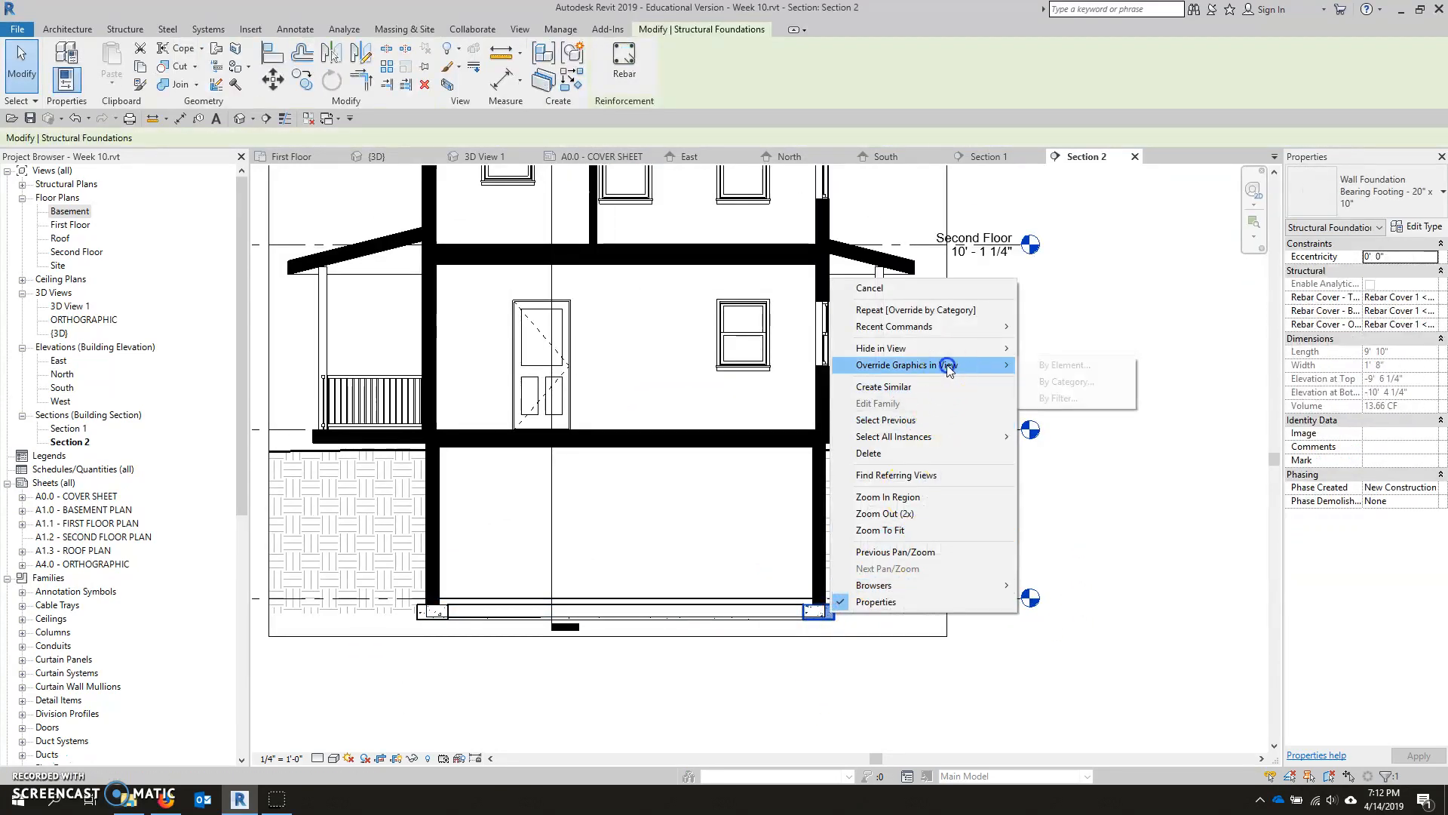
pyautogui.click(1064, 381)
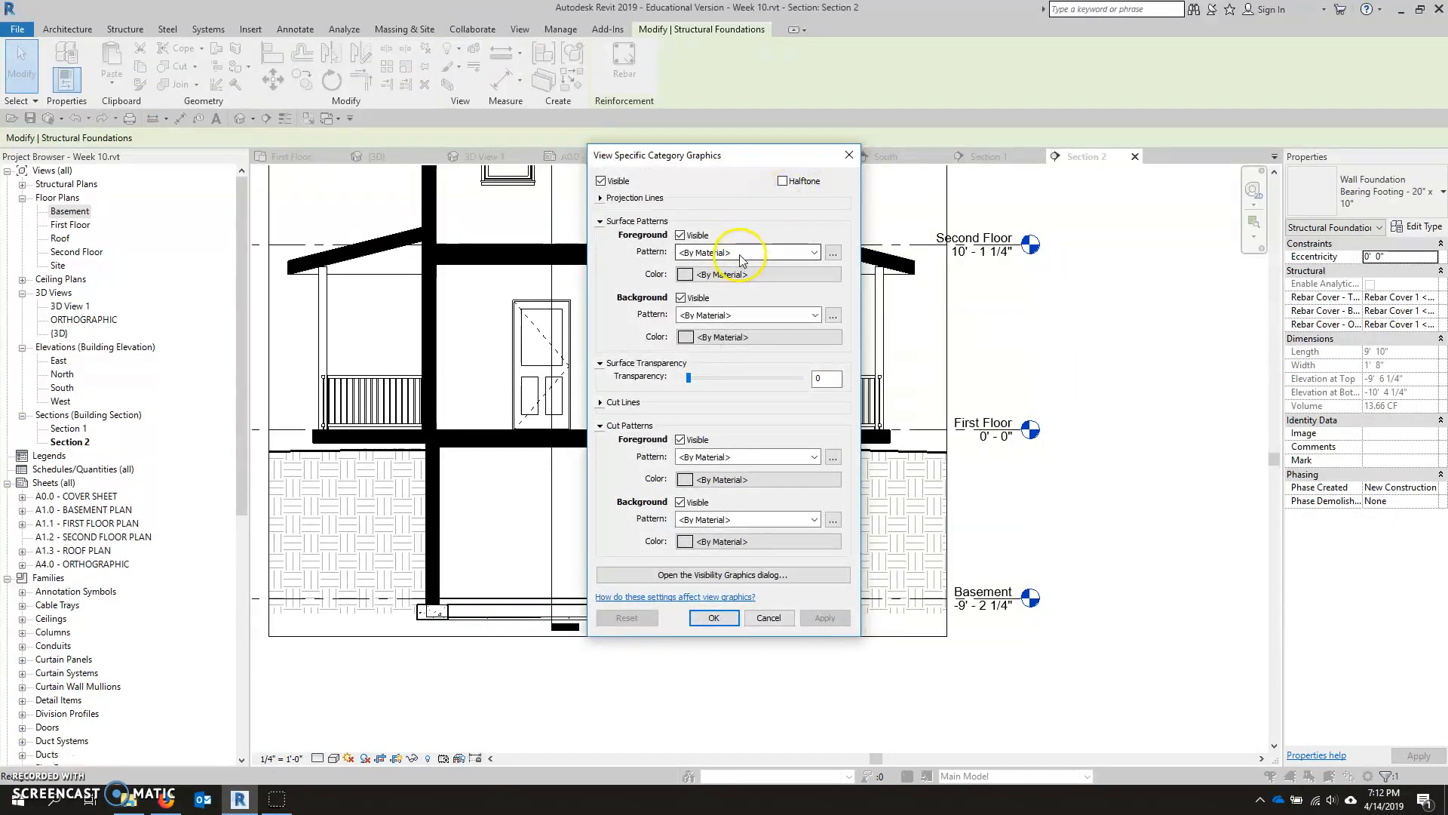
pyautogui.click(728, 457)
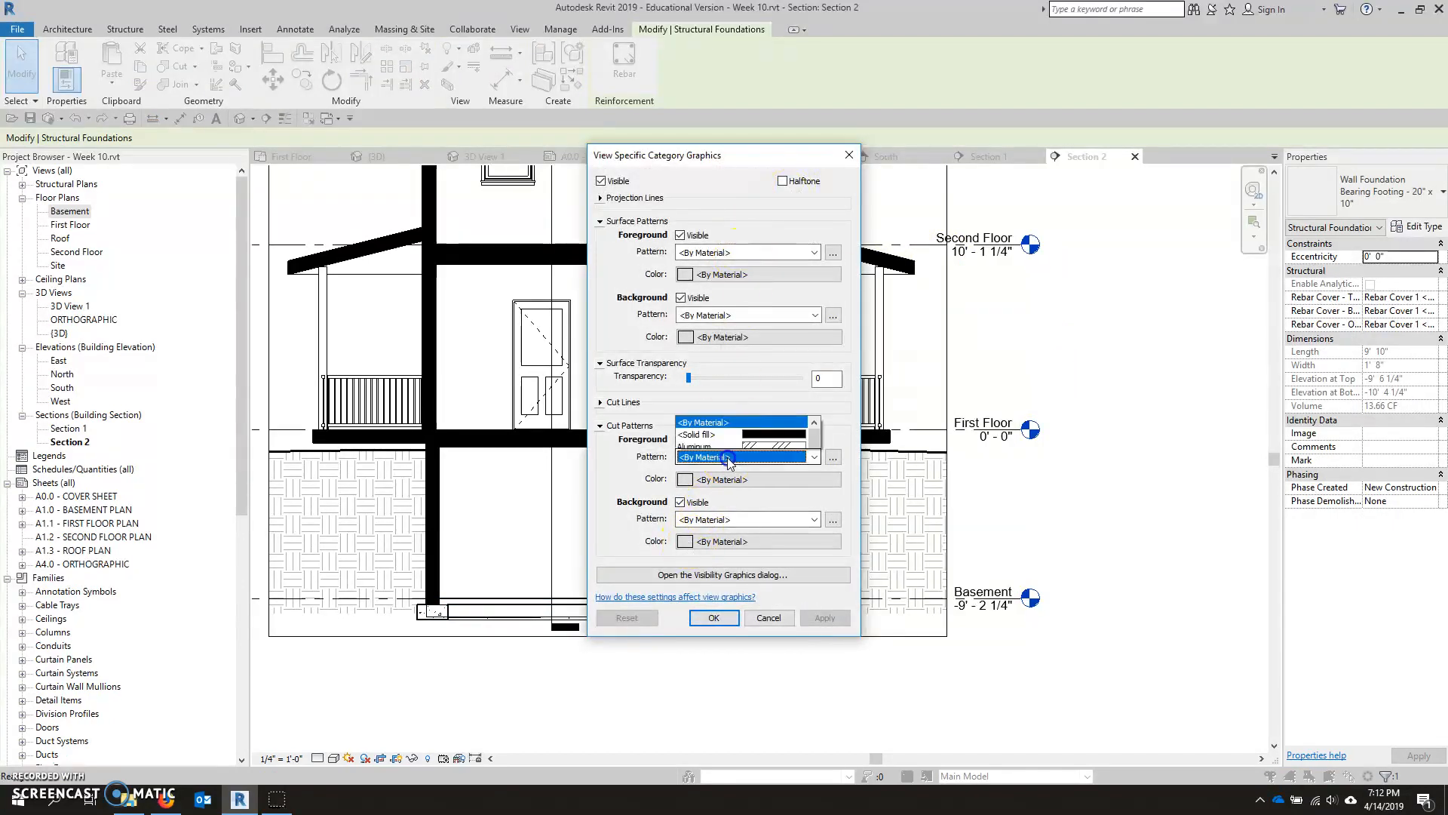
pyautogui.click(777, 105)
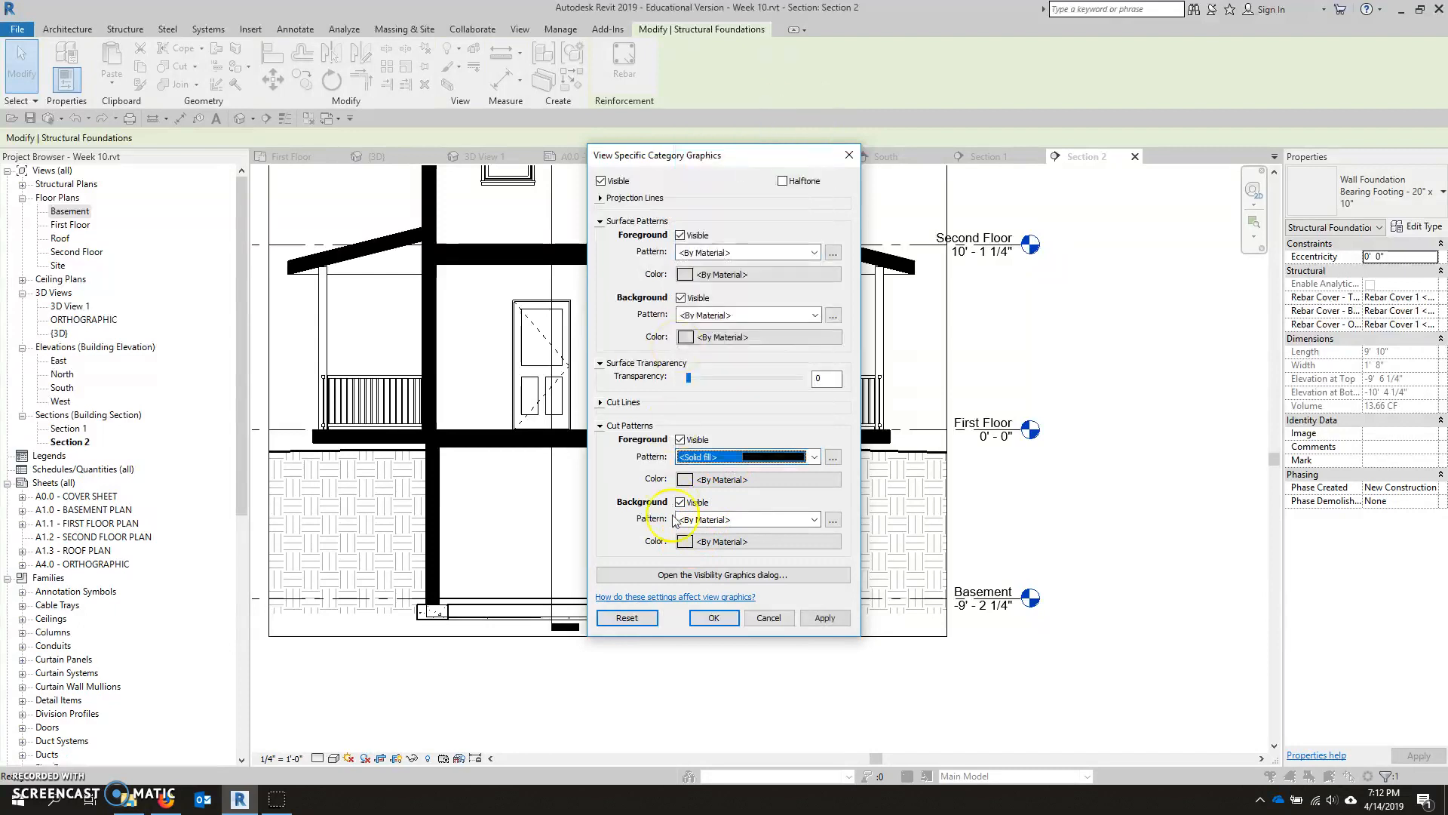
pyautogui.click(702, 612)
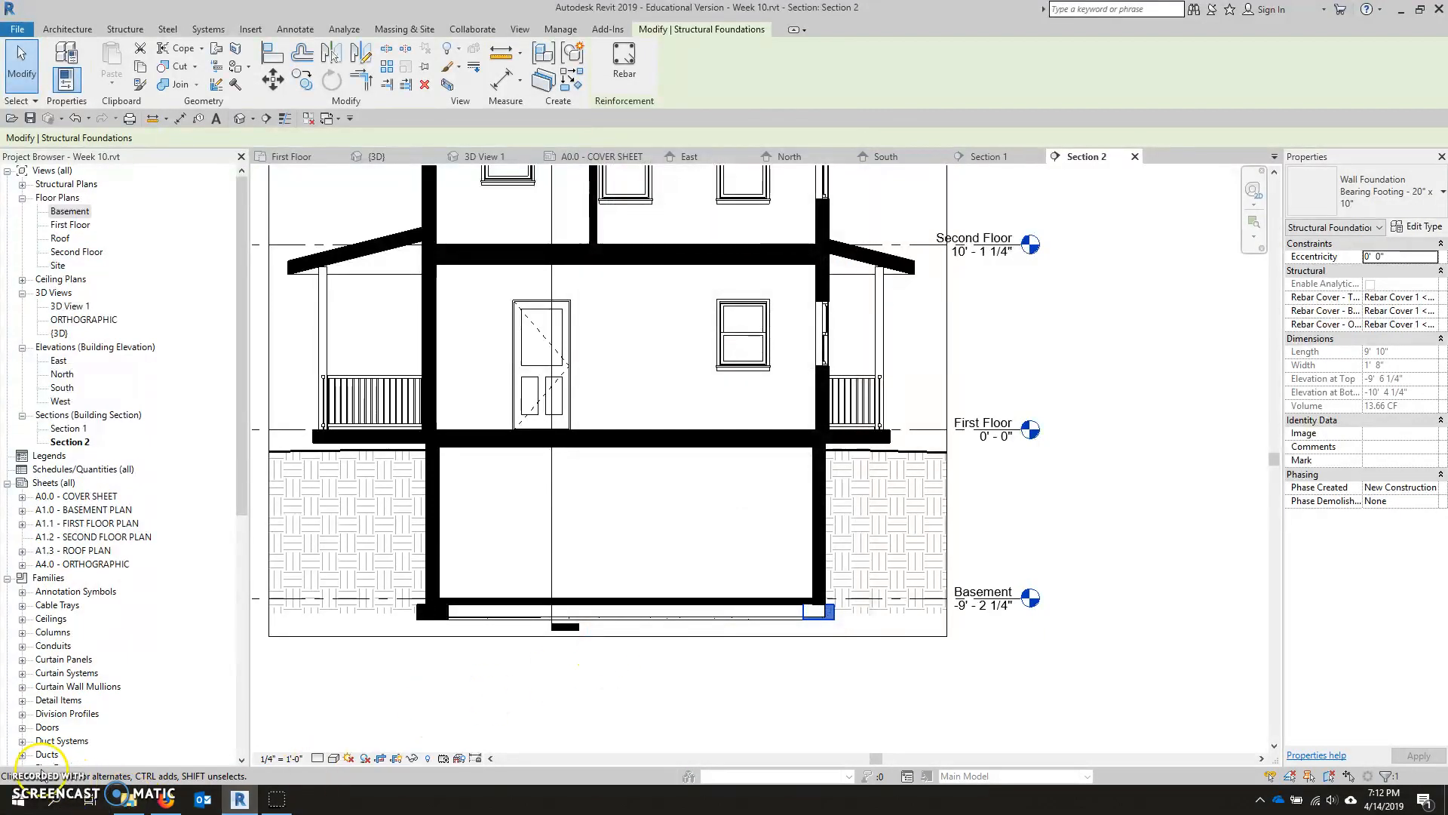
pyautogui.scroll(-3, 737, 622)
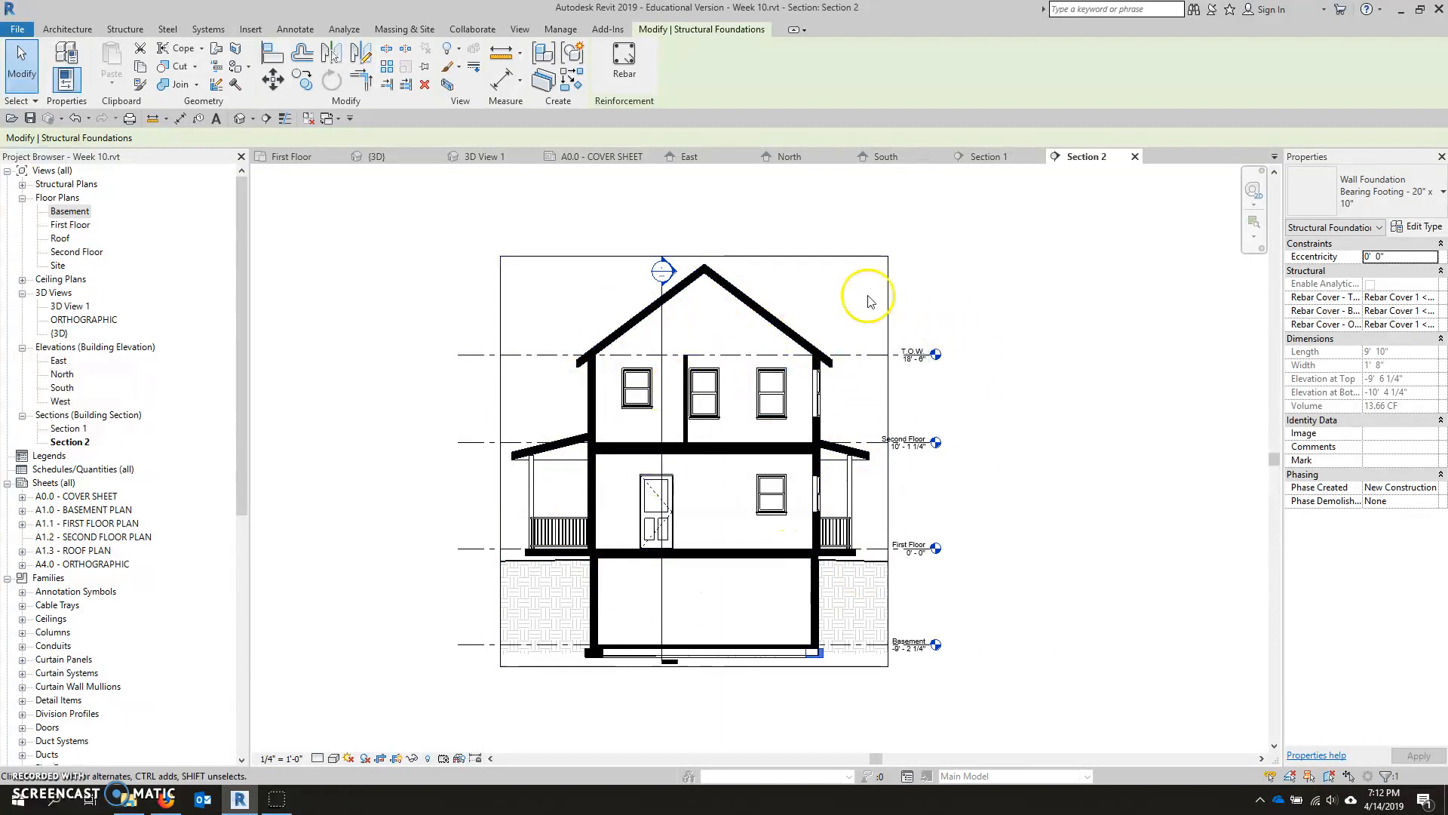
pyautogui.click(1028, 529)
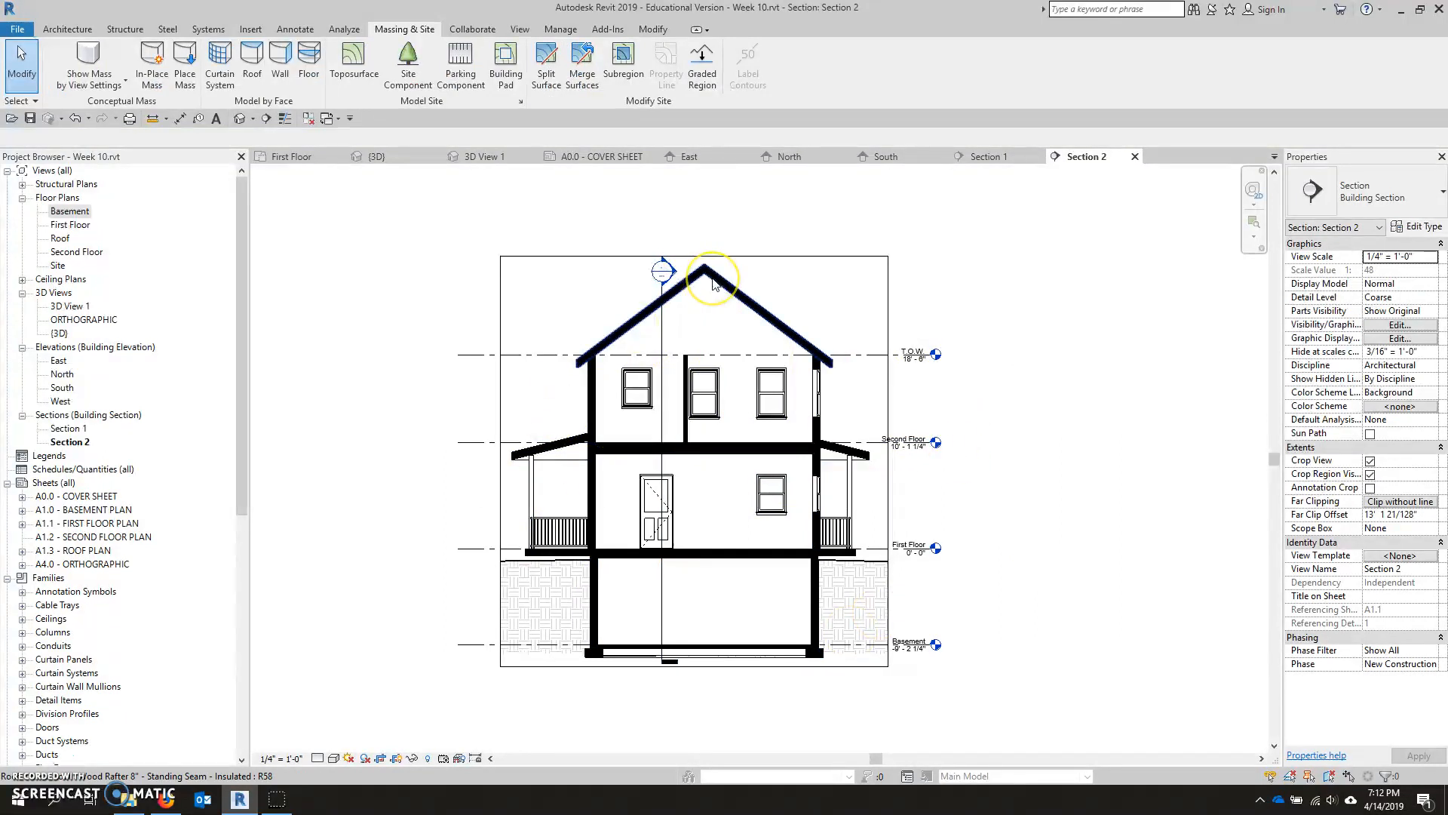
# Open the Section 1 view and examine where the exterior wall meets the foundation wall beside the stairs
pyautogui.doubleClick(68, 428)
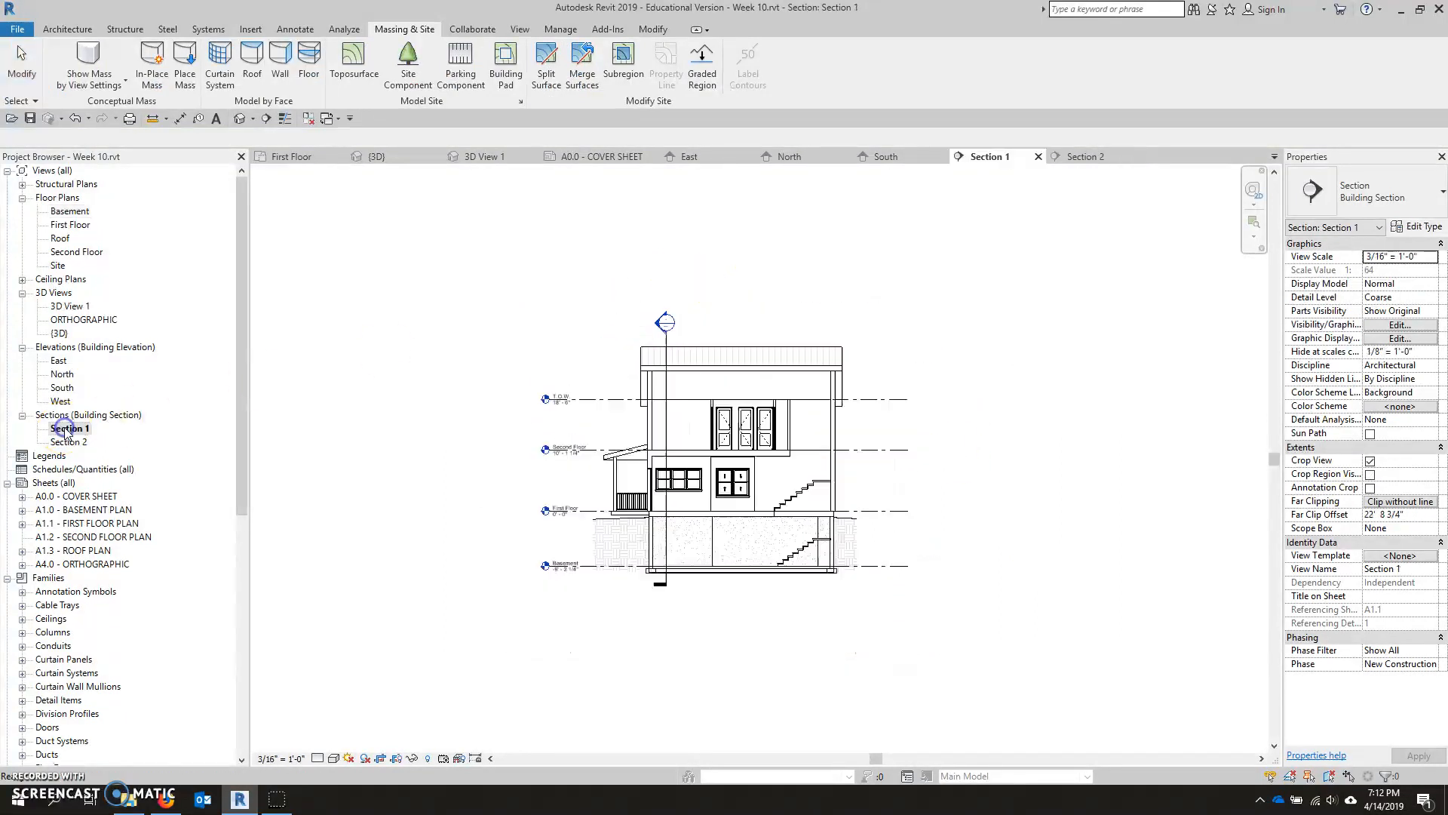
pyautogui.scroll(2, 718, 464)
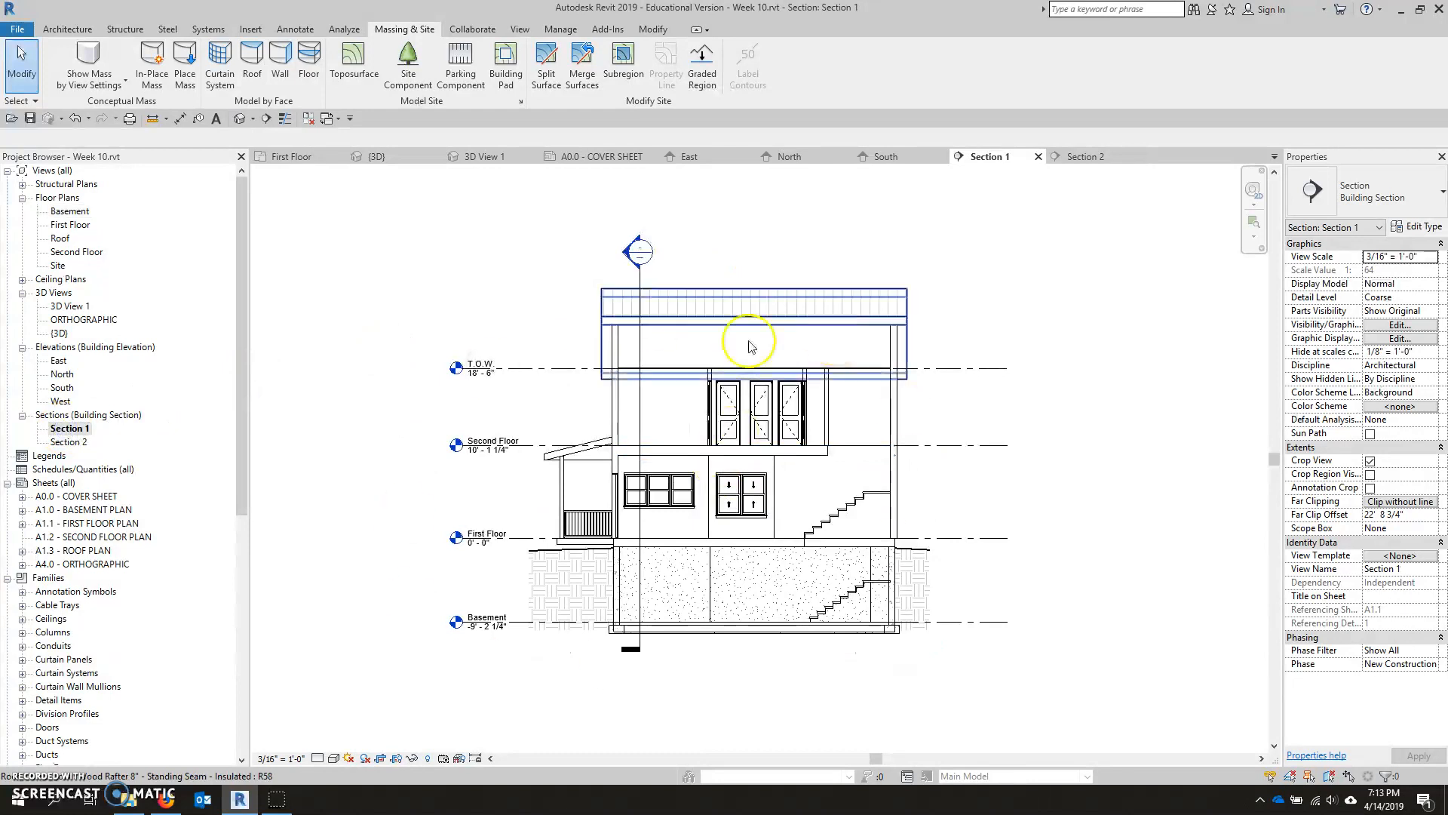
pyautogui.moveTo(921, 426); pyautogui.dragTo(875, 433, button='middle')
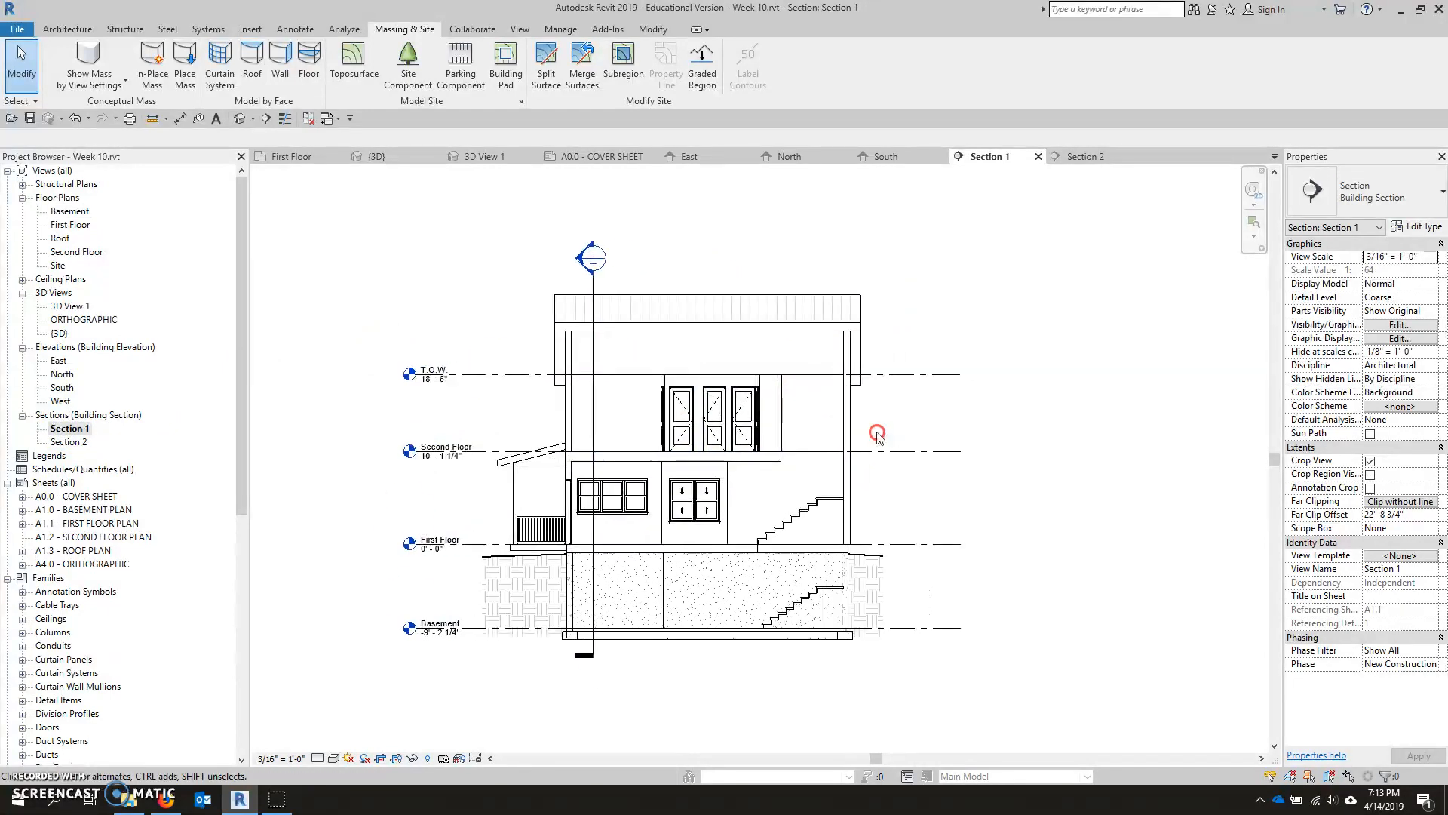
pyautogui.scroll(-1, 875, 433)
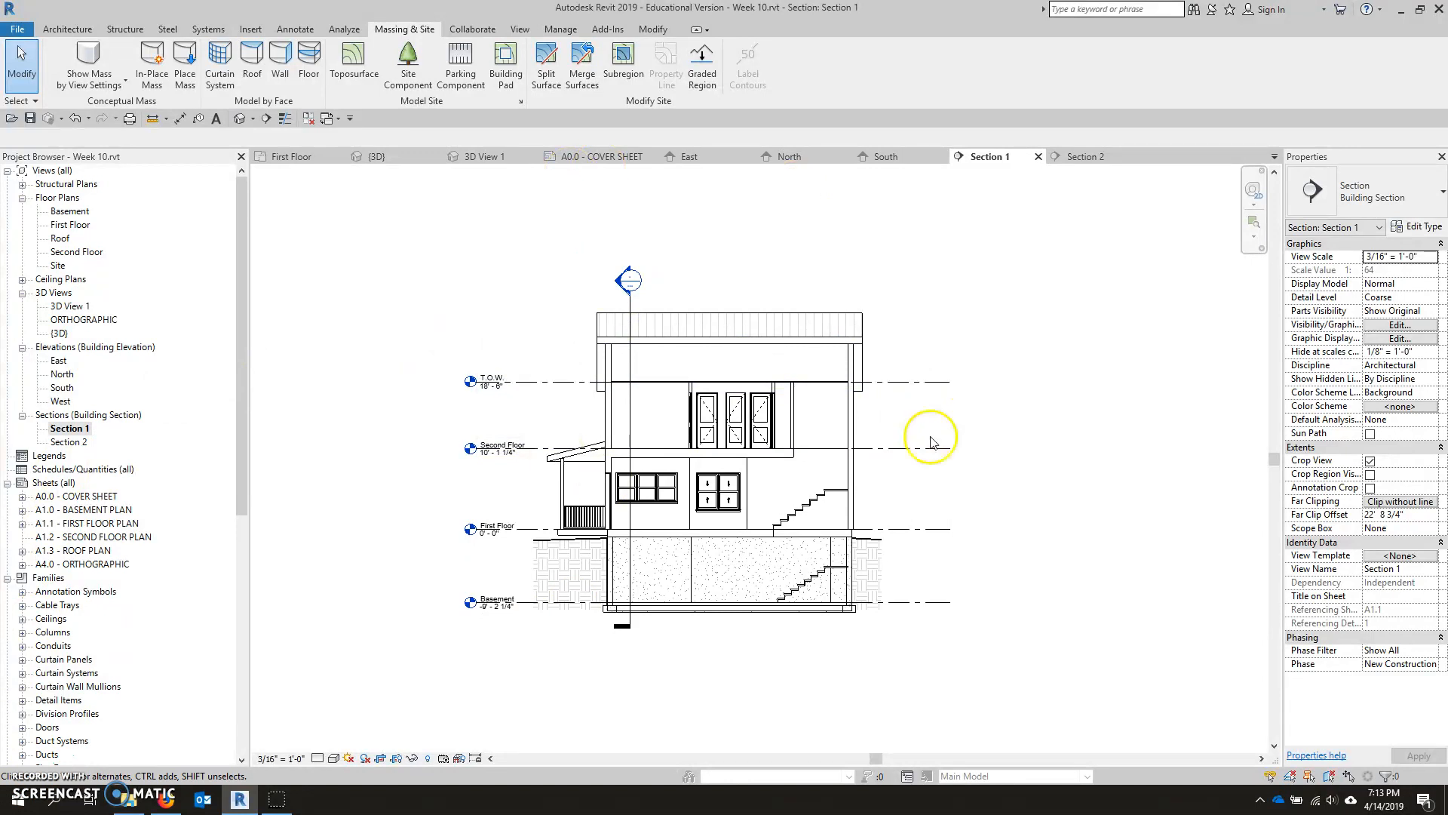
pyautogui.scroll(4, 849, 532)
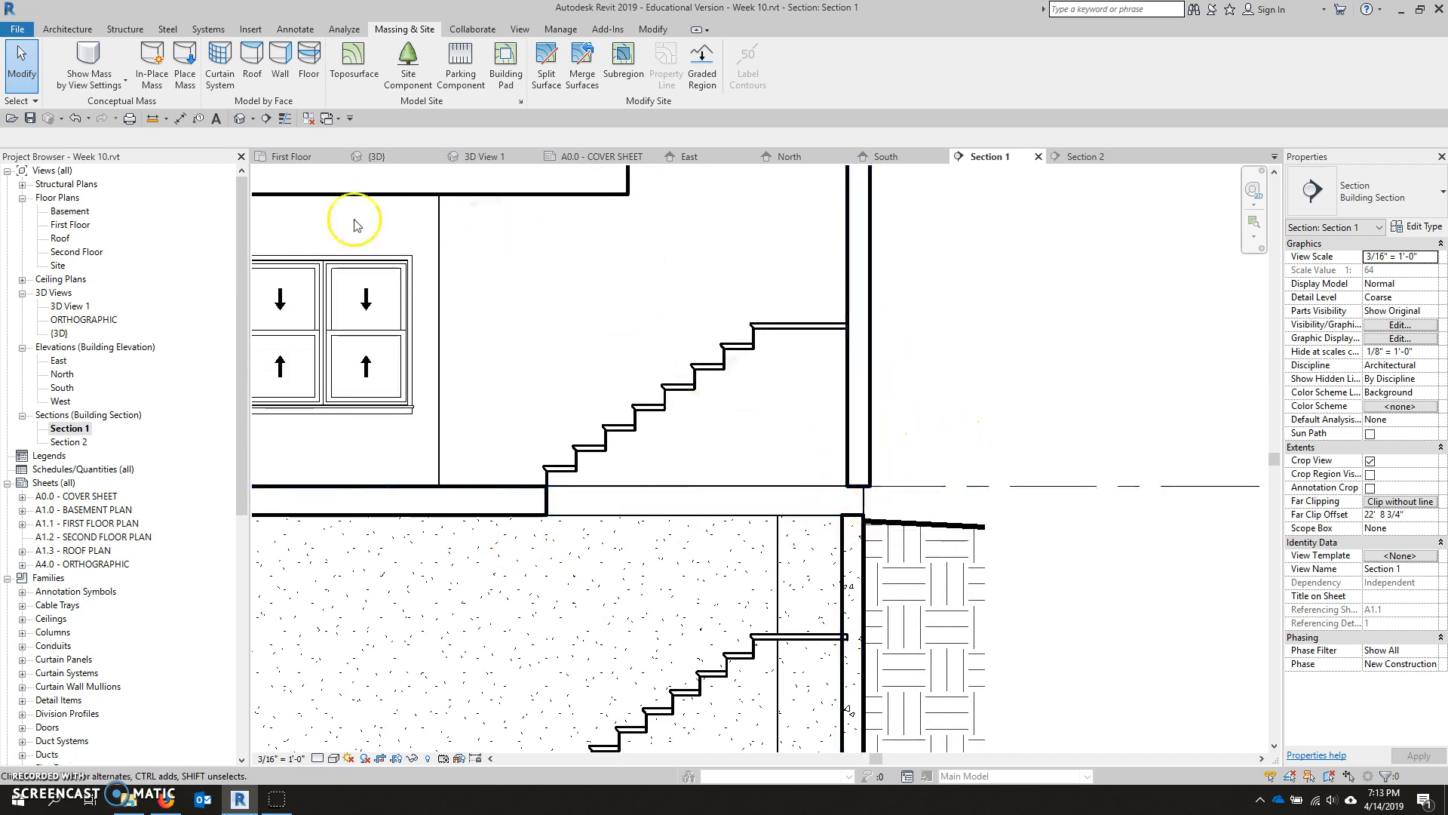
# Examine the base of the house's rear exterior wall and the foundation beneath it in the default 3D view
pyautogui.click(475, 158)
pyautogui.click(377, 157)
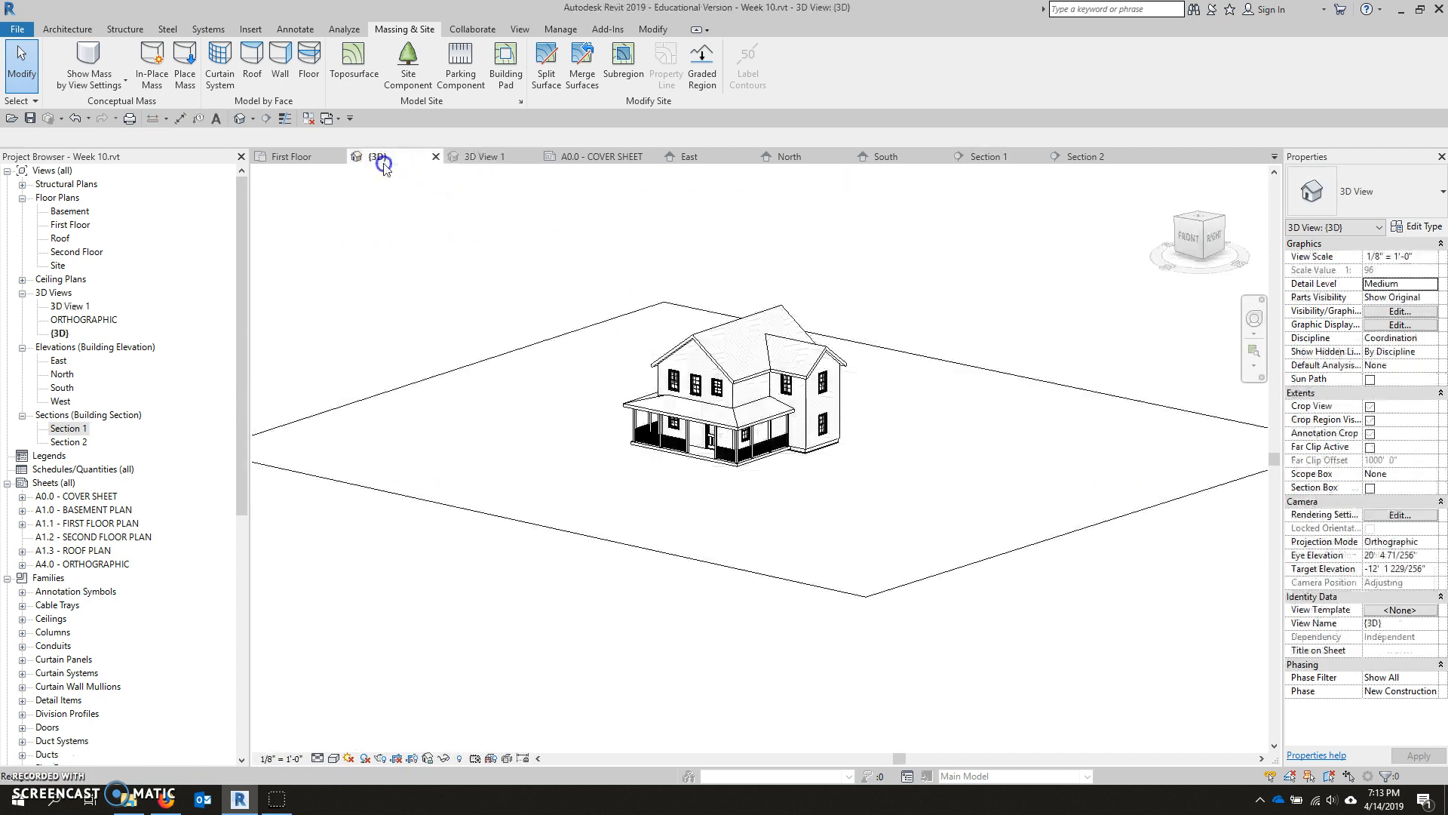
pyautogui.keyDown('shift'); pyautogui.moveTo(879, 381); pyautogui.dragTo(531, 427, button='middle'); pyautogui.keyUp('shift')
pyautogui.scroll(8, 757, 471)
pyautogui.scroll(1, 732, 436)
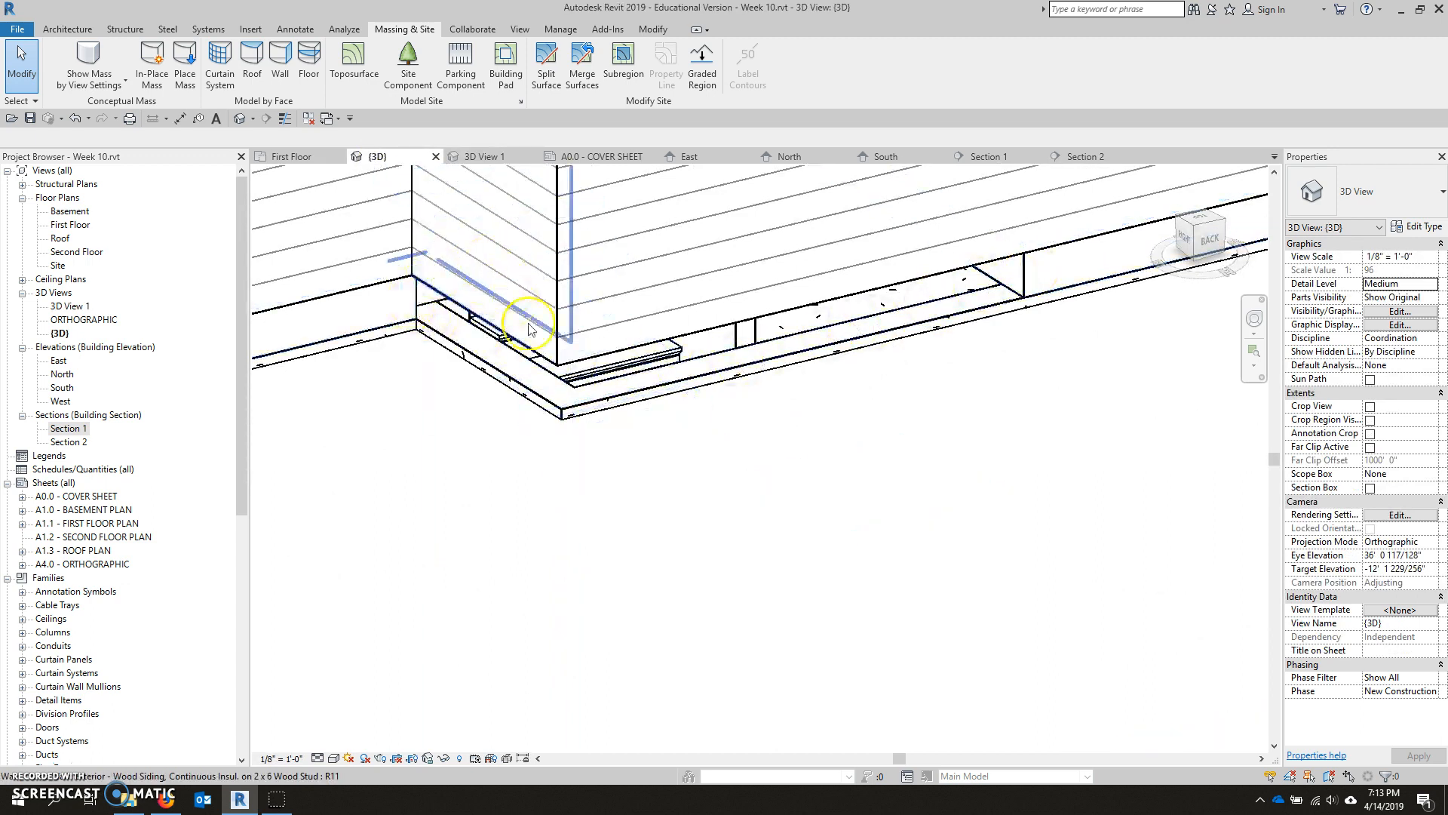
pyautogui.scroll(-6, 758, 429)
pyautogui.scroll(-1, 758, 429)
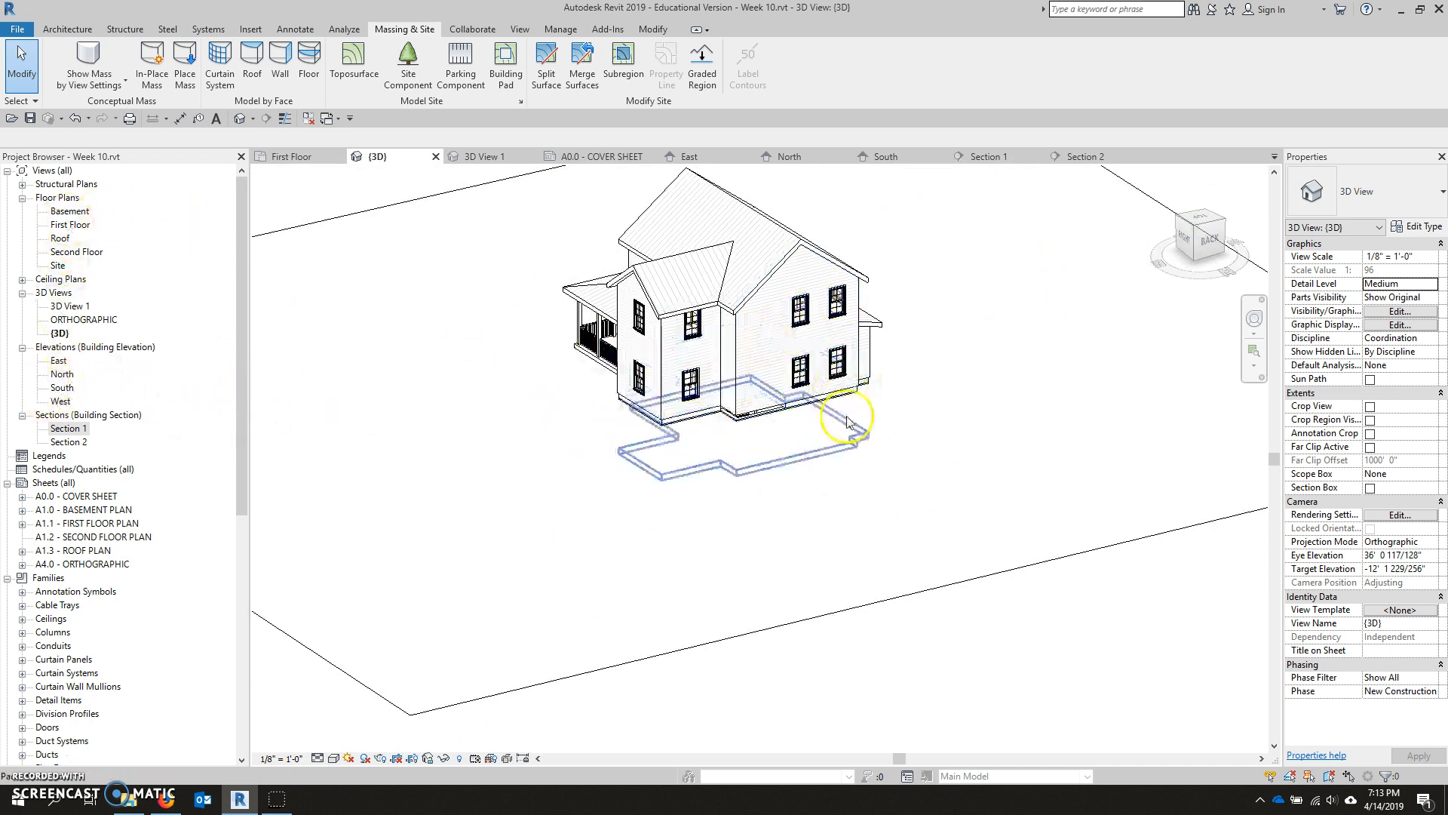
pyautogui.scroll(2, 754, 411)
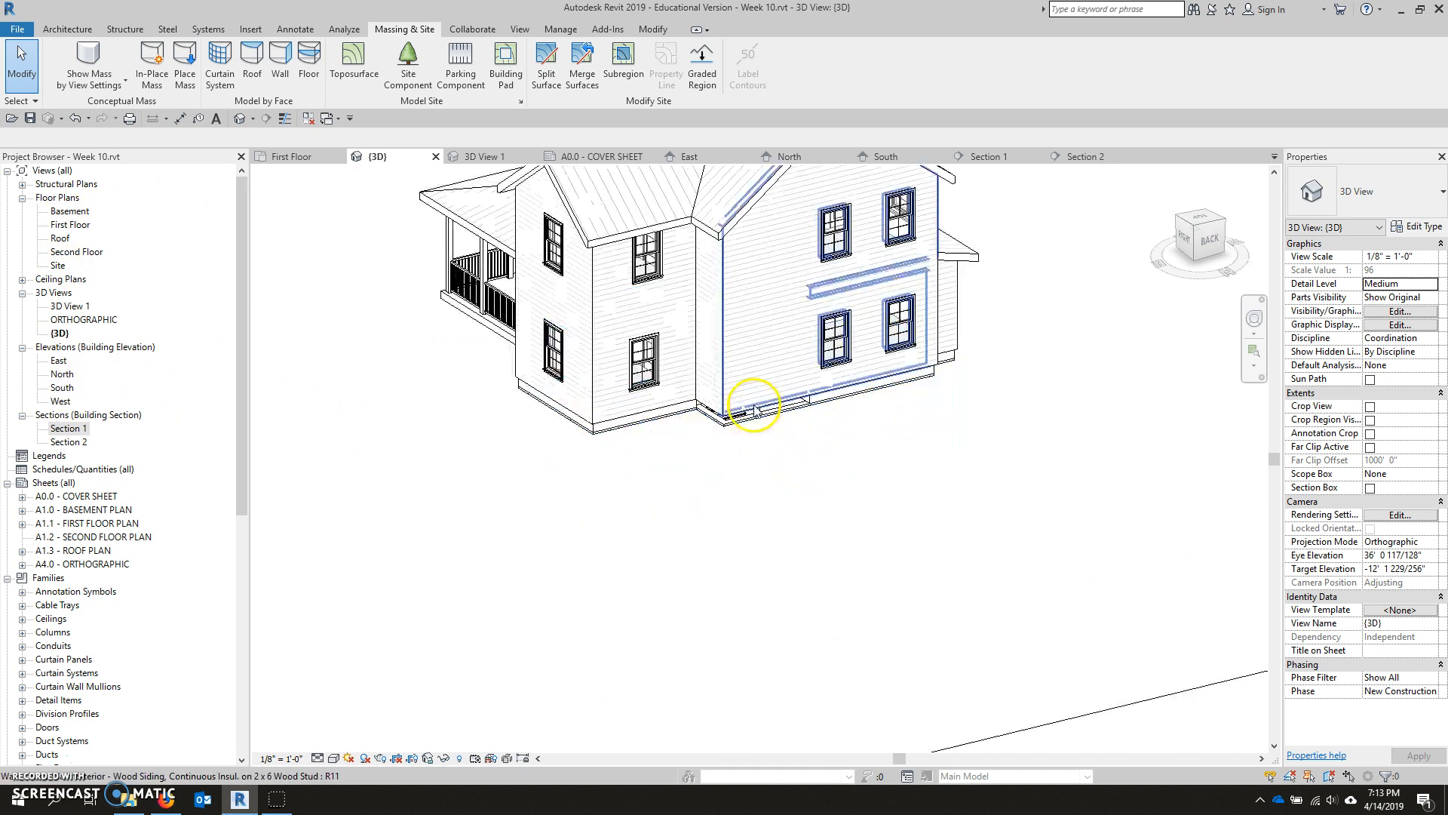
pyautogui.click(754, 407)
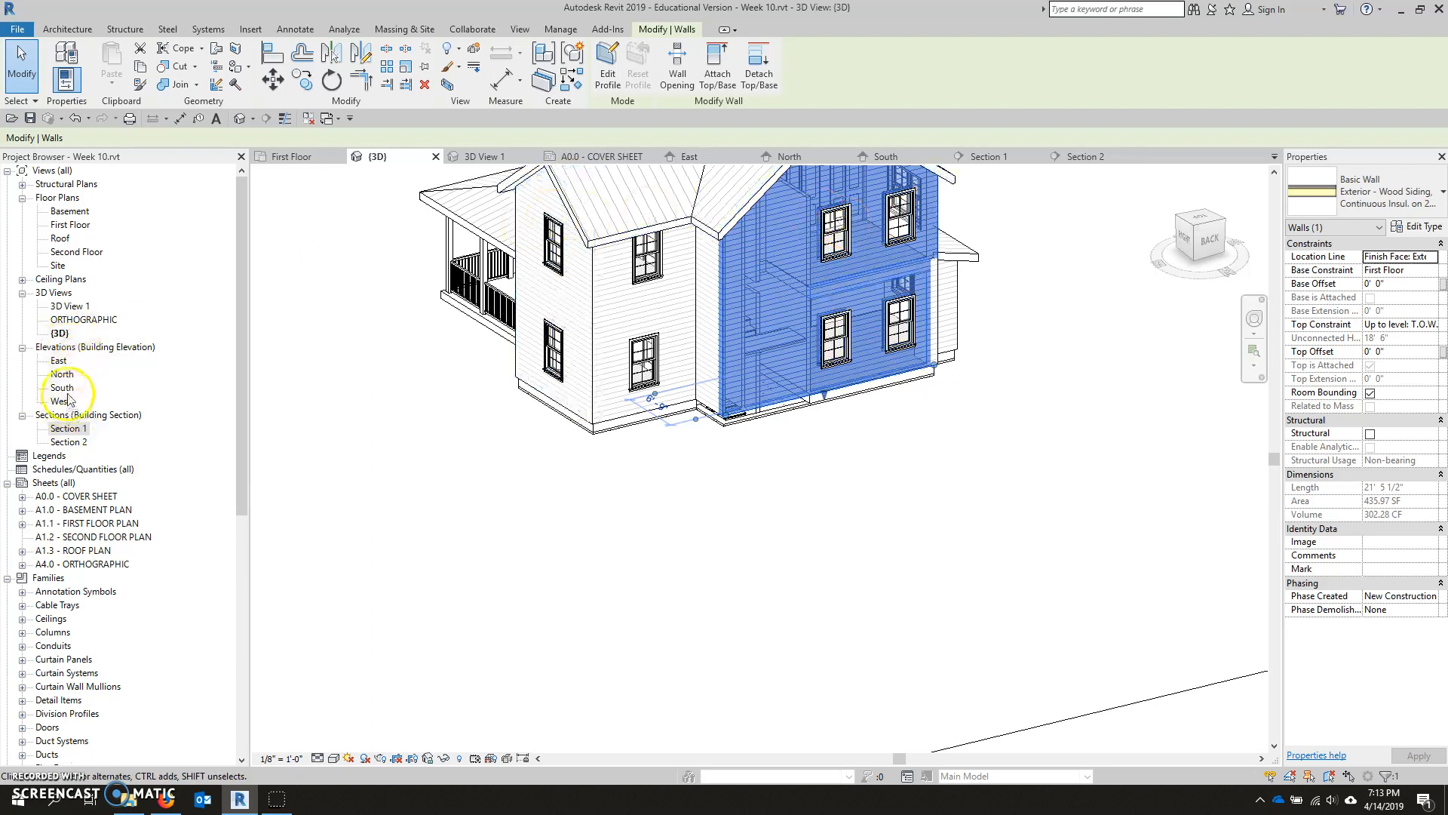
# In the East elevation, extend the base of the rear exterior wall down to the top of the foundation wall, with a -0' 10 3/4" base offset
pyautogui.doubleClick(61, 360)
pyautogui.click(857, 527)
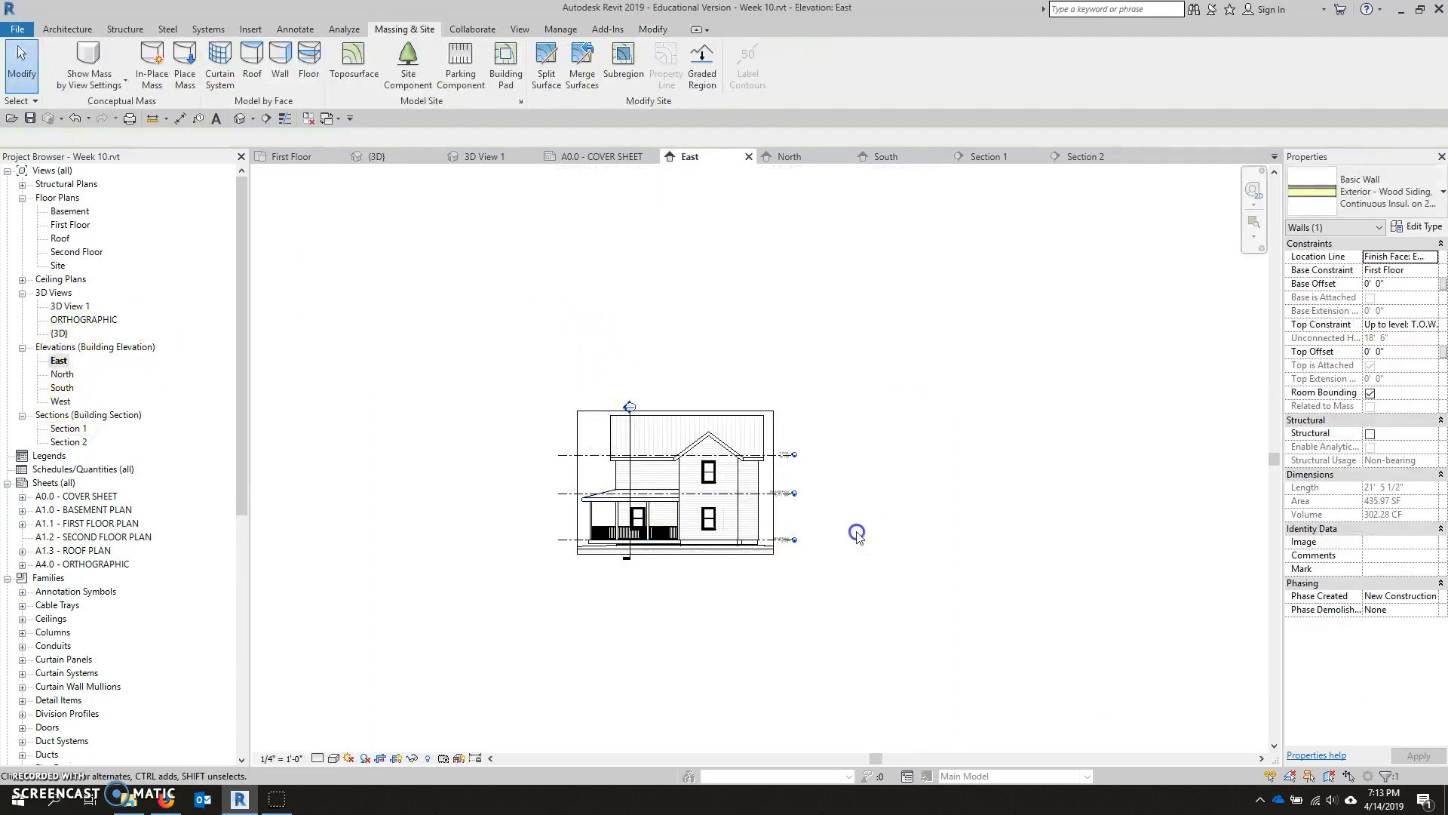
pyautogui.scroll(5, 759, 565)
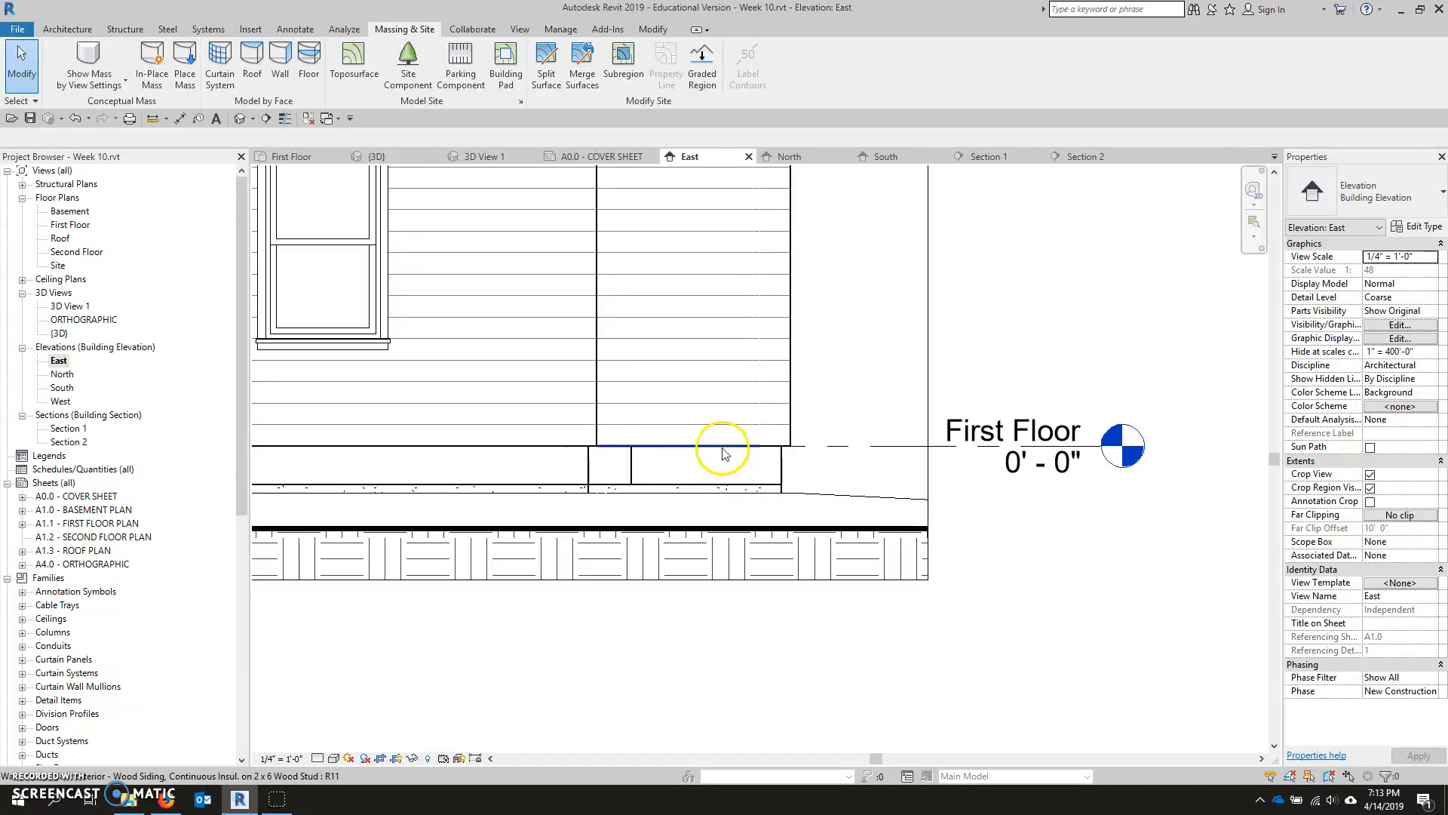
pyautogui.click(771, 407)
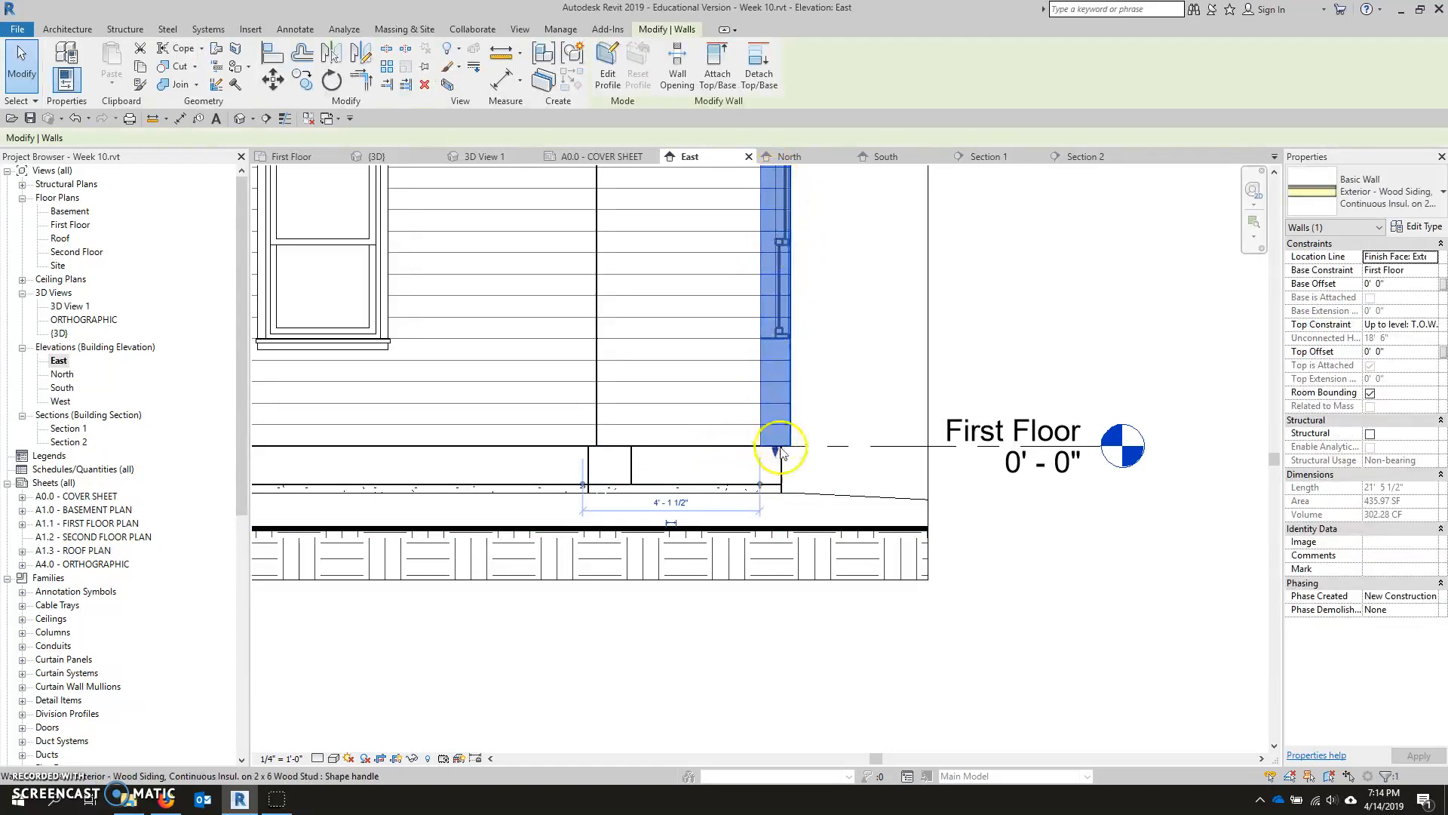
pyautogui.moveTo(778, 455); pyautogui.dragTo(772, 481)
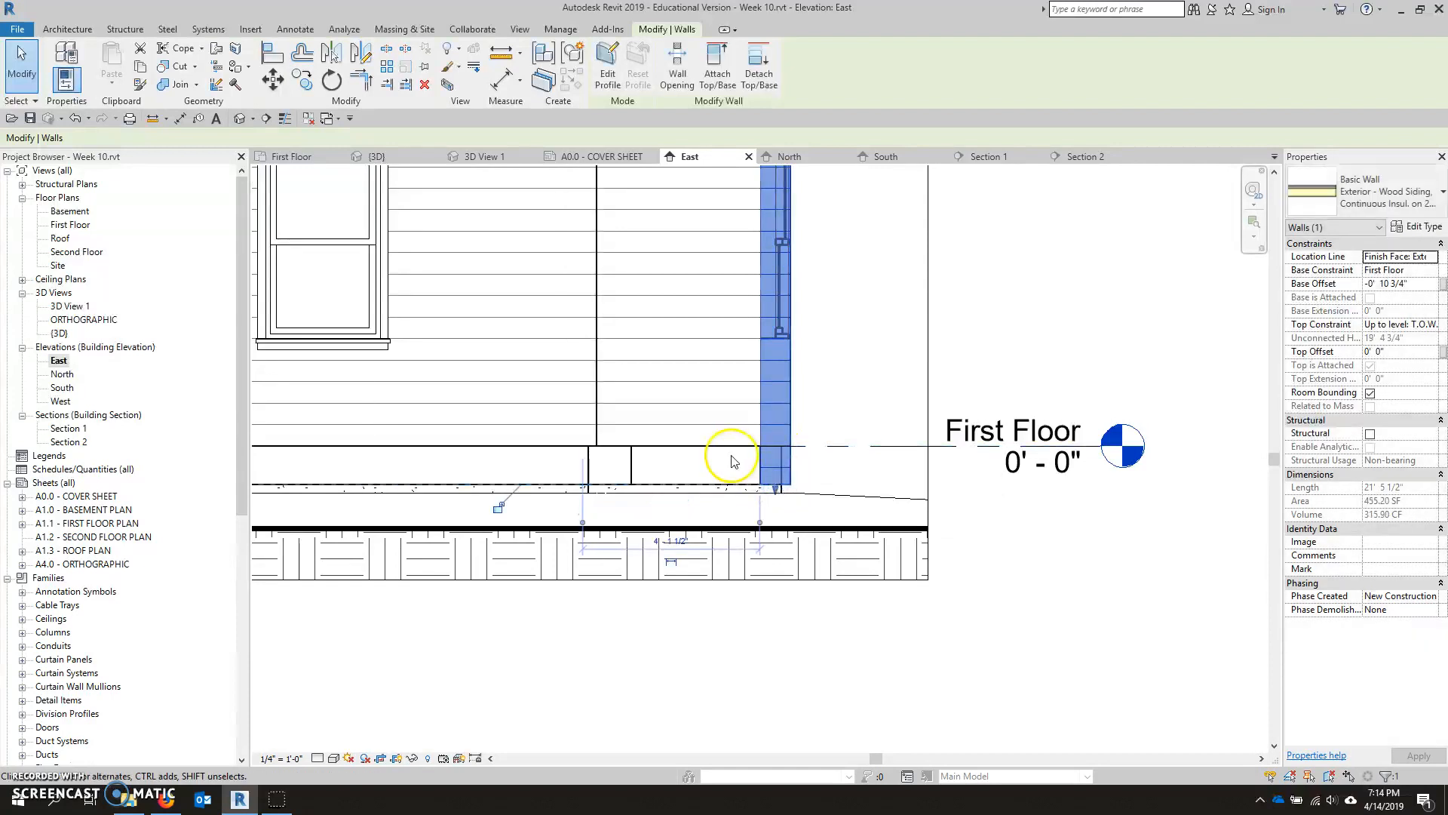
pyautogui.click(989, 394)
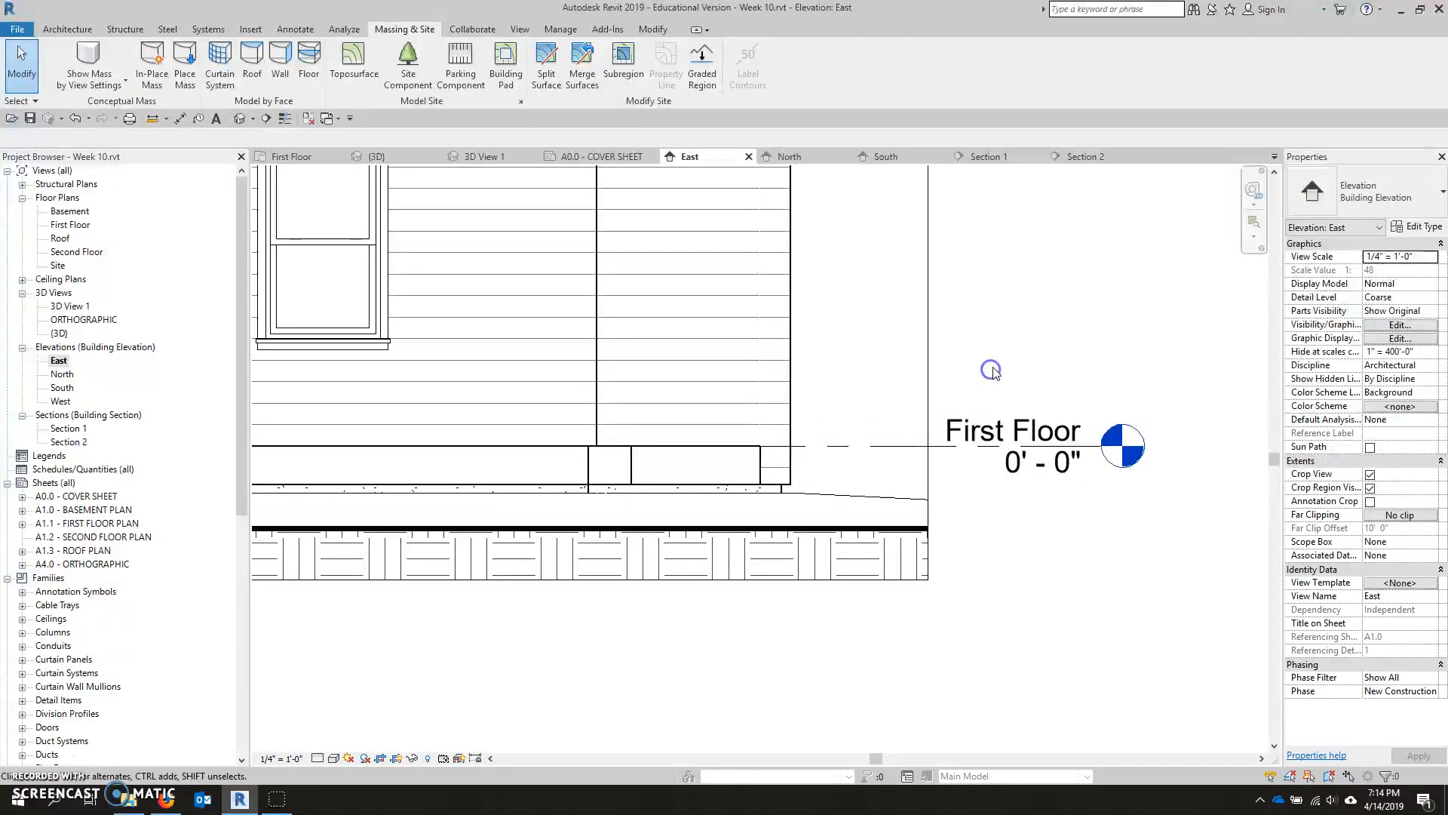
# Extend the bases of the narrow corner wall and the gable wall beside it down to the top of the foundation wall
pyautogui.click(722, 445)
pyautogui.moveTo(721, 445); pyautogui.dragTo(660, 487)
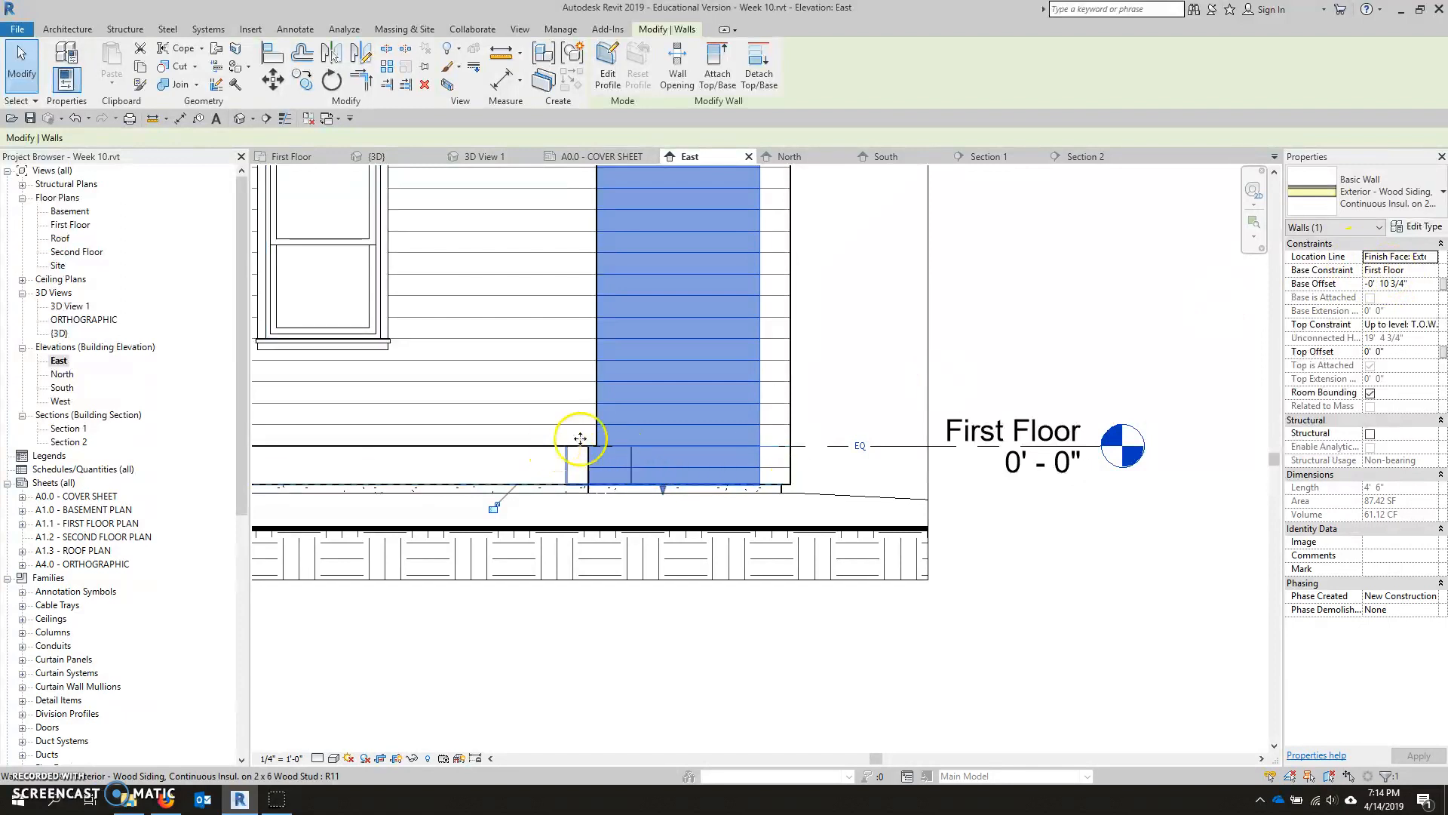
pyautogui.scroll(-2, 580, 445)
pyautogui.click(485, 450)
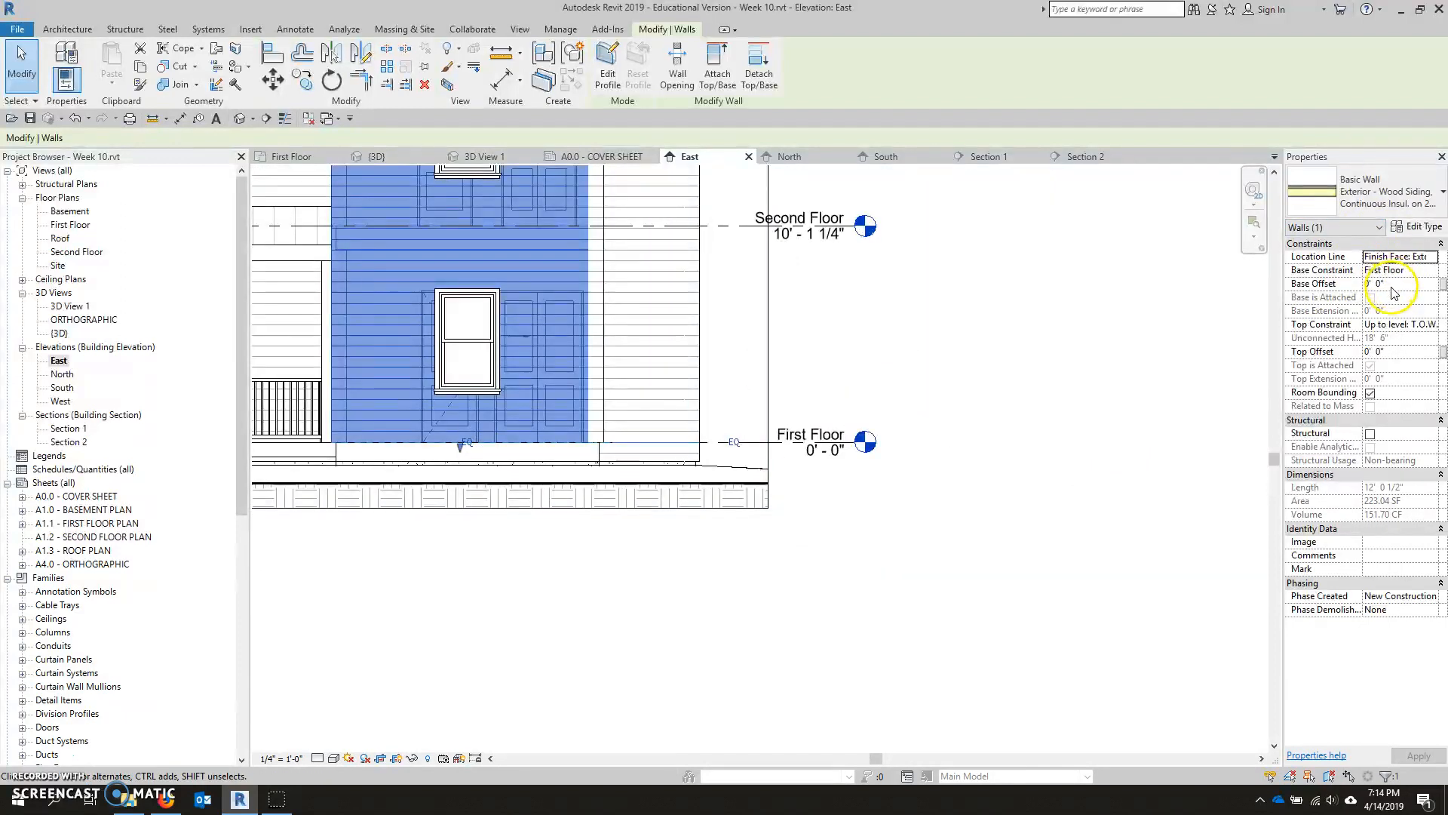
pyautogui.moveTo(458, 452); pyautogui.dragTo(462, 457)
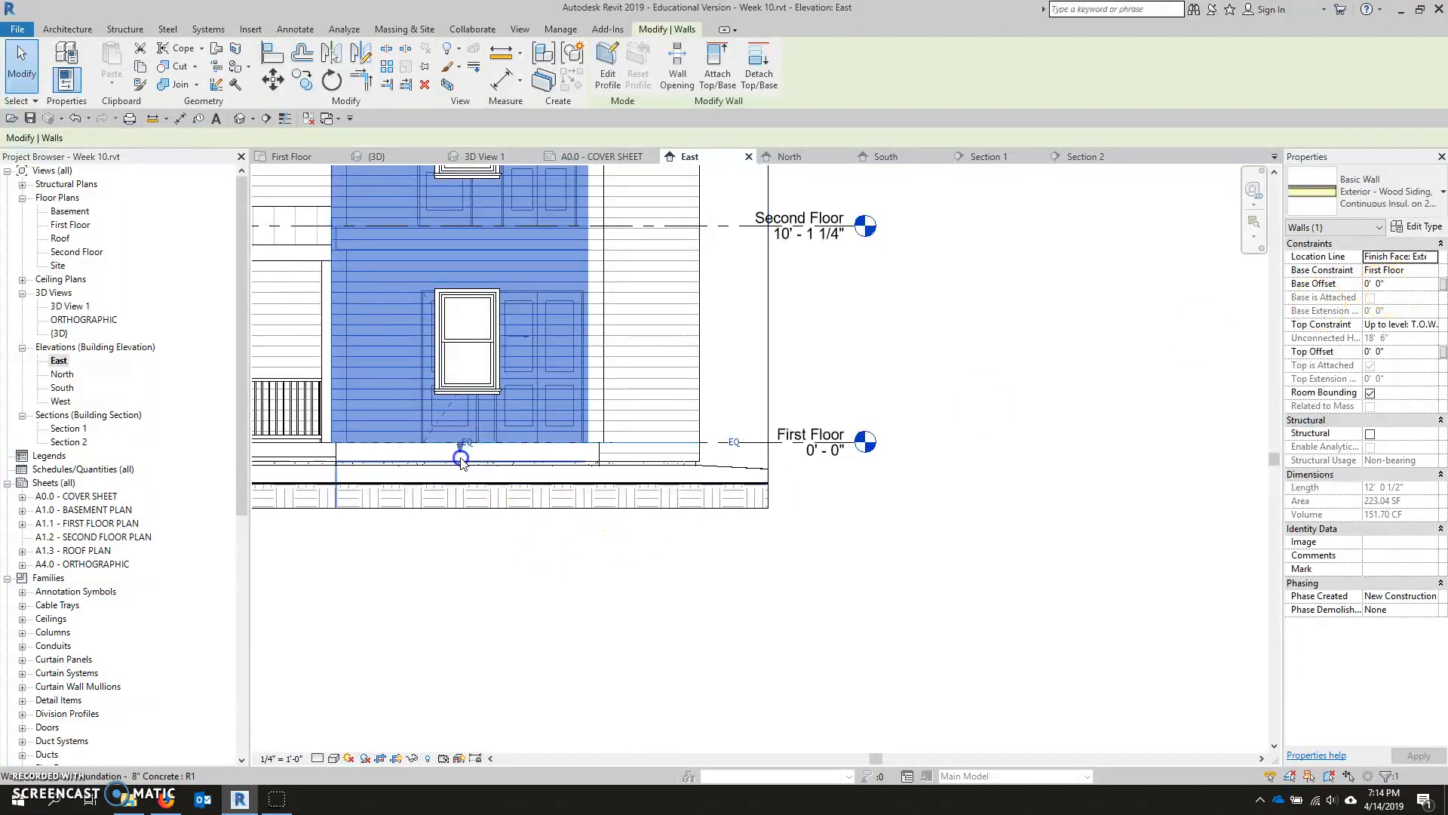
pyautogui.scroll(4, 462, 462)
pyautogui.moveTo(494, 412); pyautogui.dragTo(511, 469)
pyautogui.scroll(-3, 896, 433)
pyautogui.click(926, 537)
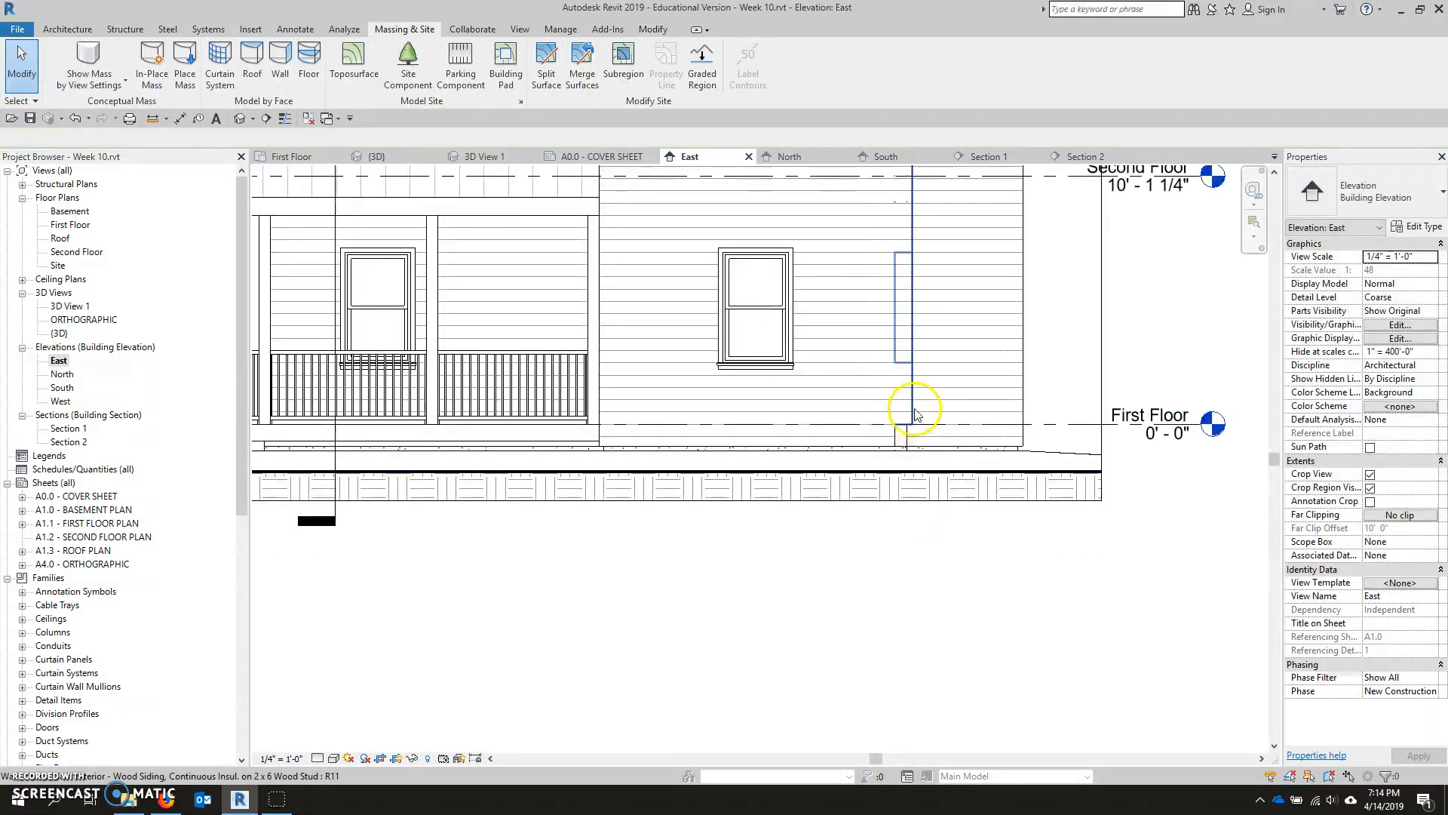
pyautogui.click(915, 411)
pyautogui.click(906, 395)
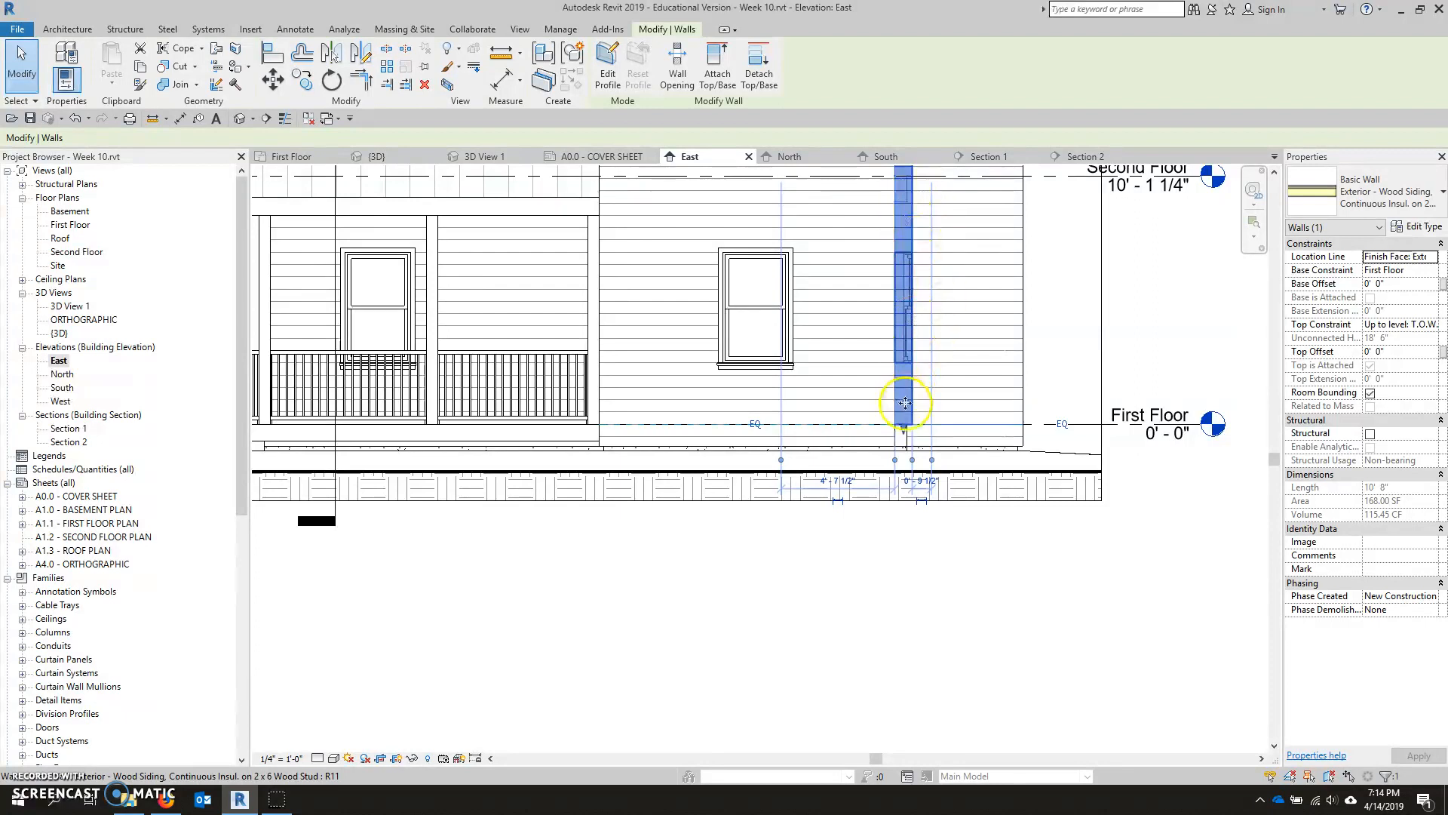
pyautogui.rightClick(908, 407)
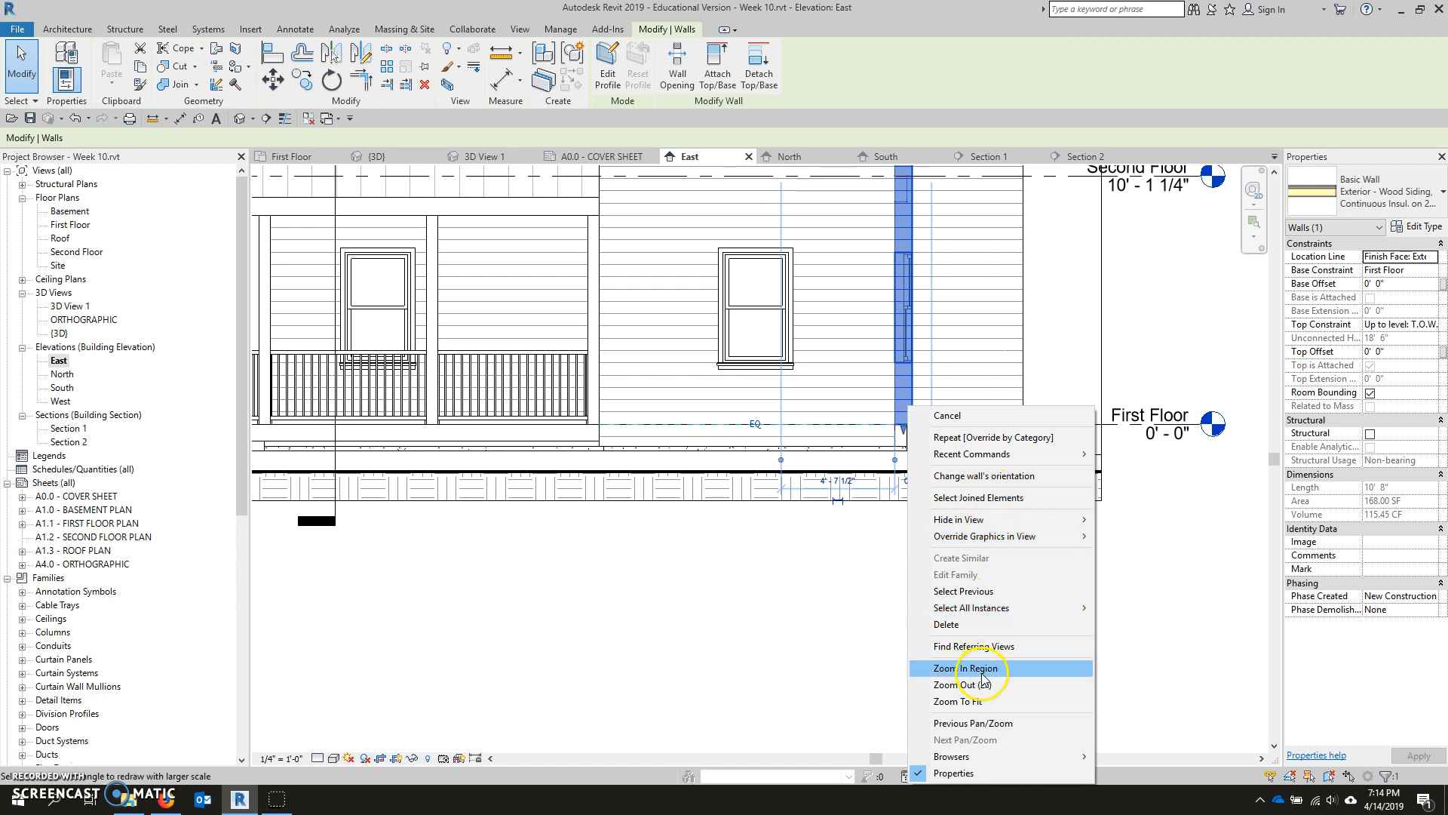
pyautogui.moveTo(993, 607)
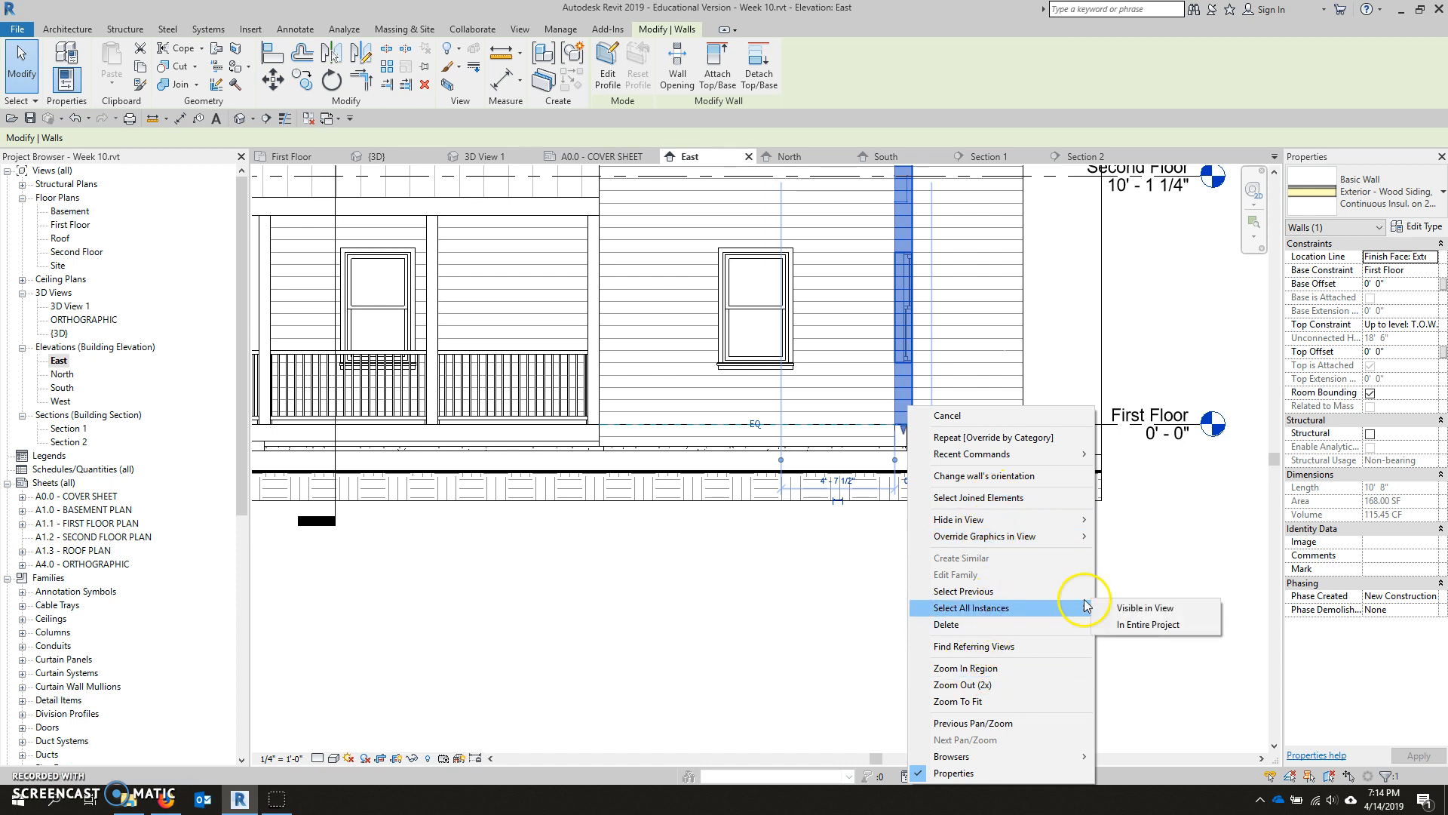
pyautogui.click(1144, 625)
pyautogui.scroll(-5, 866, 575)
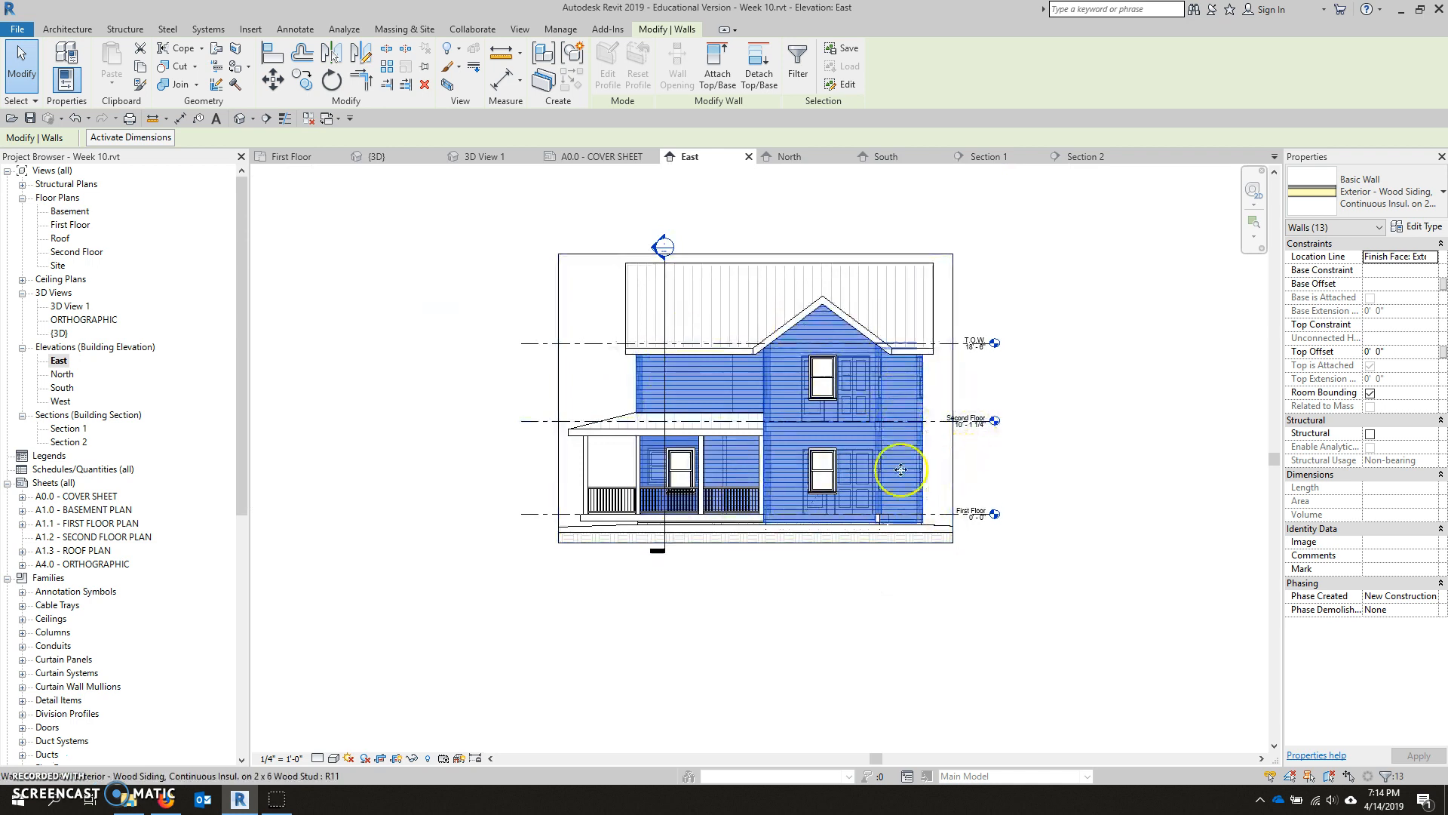
pyautogui.click(1405, 285)
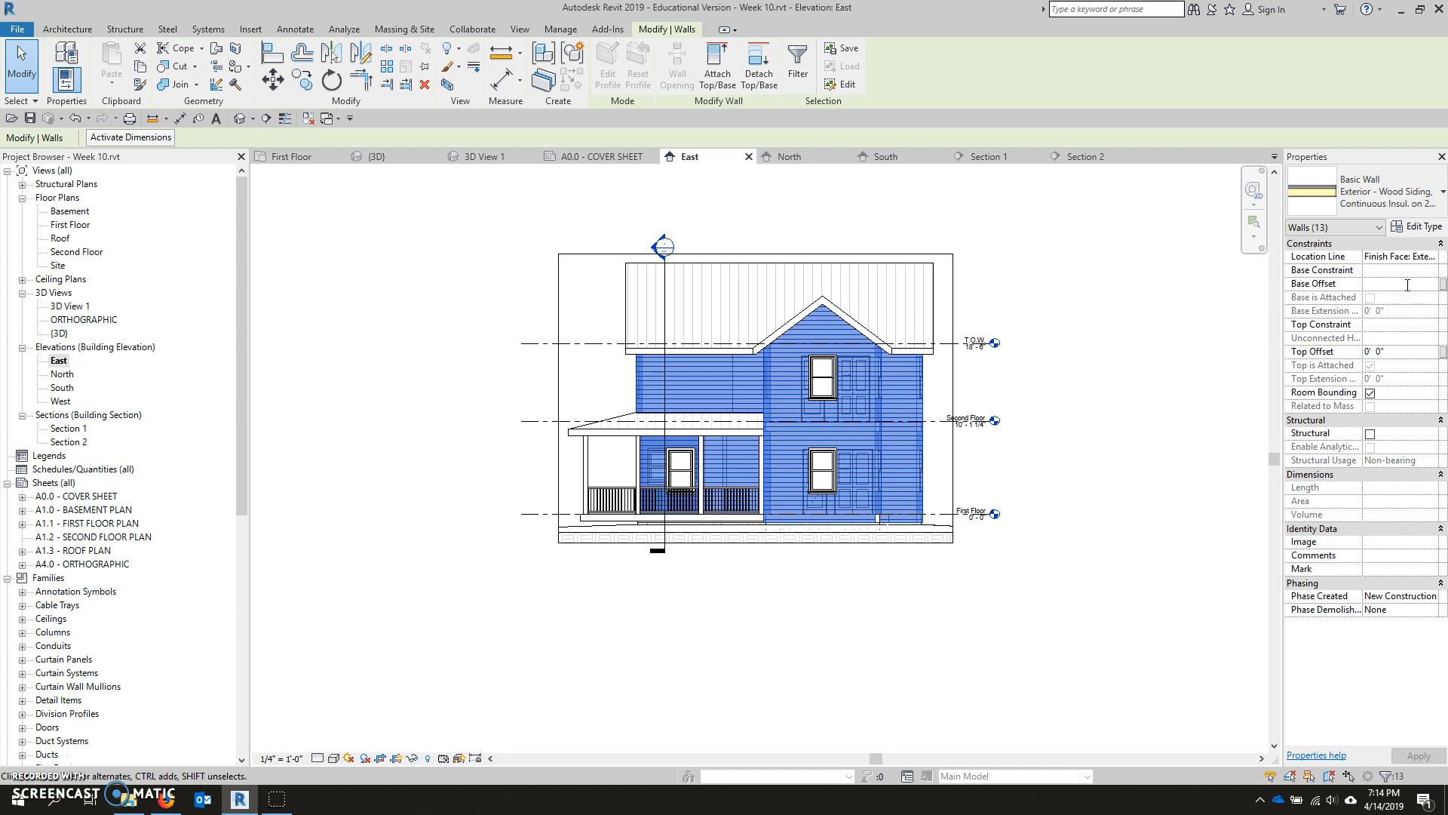
pyautogui.click(1203, 535)
# Set the base offset of all exterior wood siding walls of this type in the entire project to -0' 10 3/4"
pyautogui.scroll(5, 901, 528)
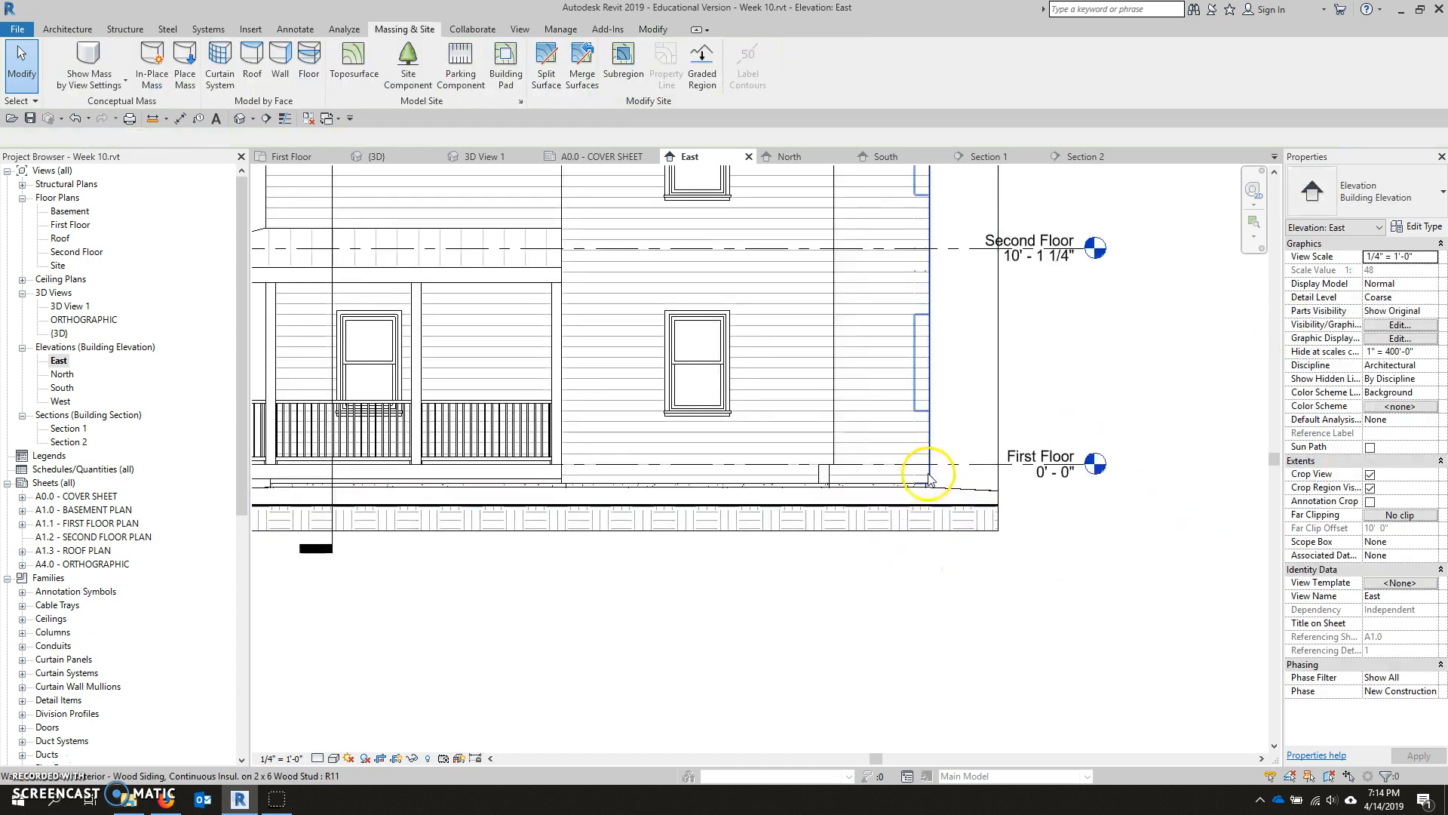
pyautogui.click(931, 475)
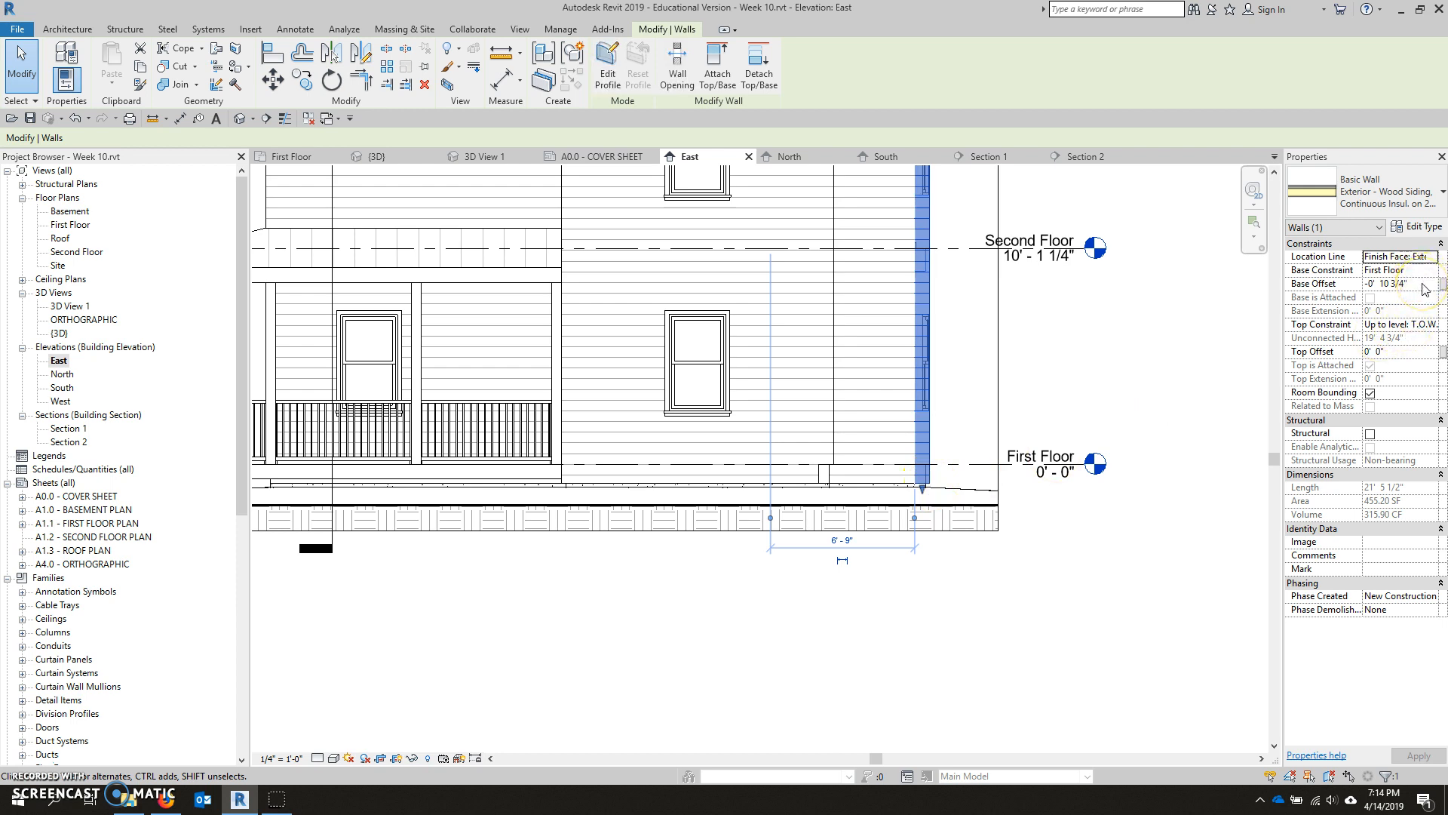
pyautogui.rightClick(926, 444)
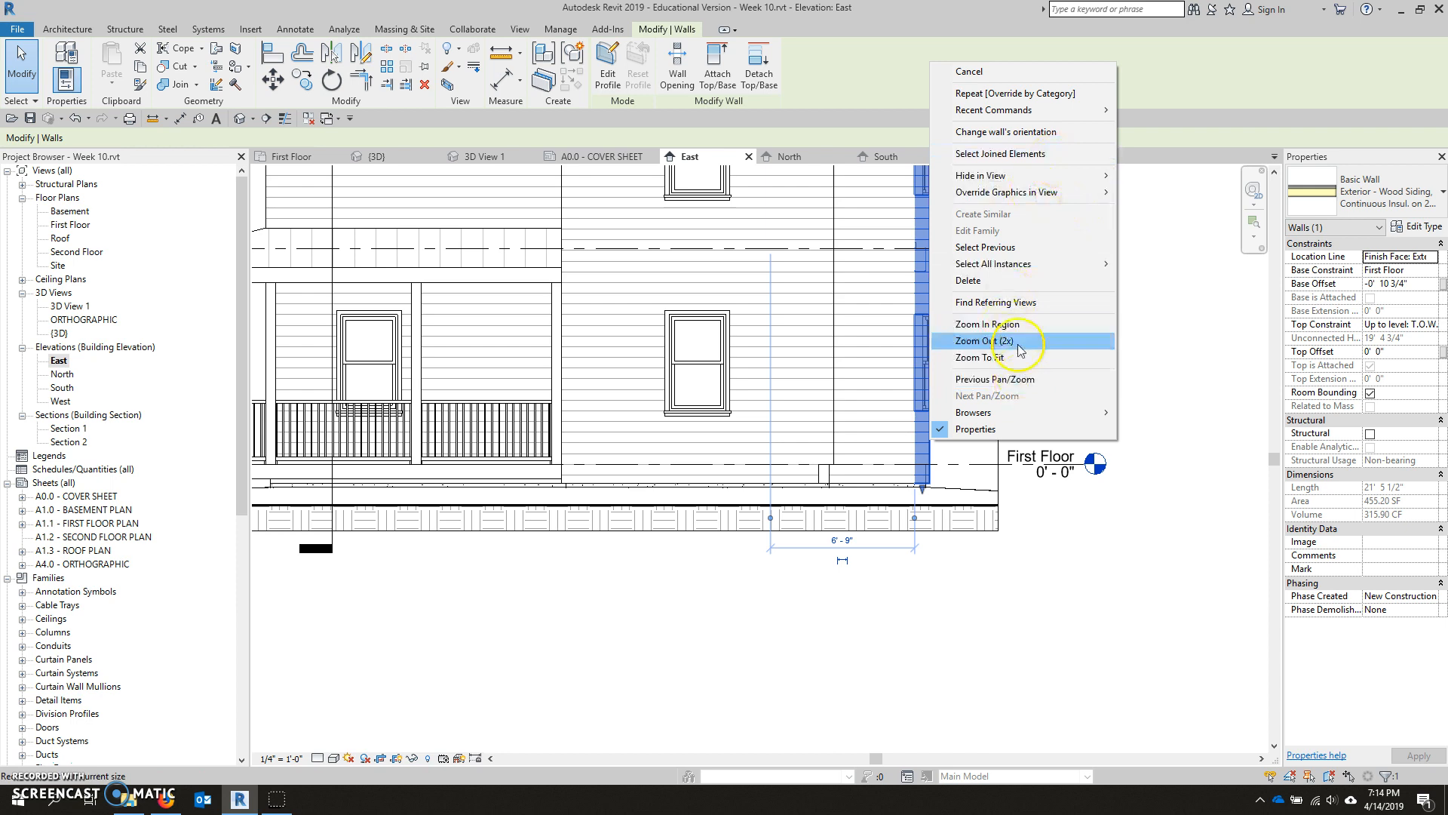
pyautogui.moveTo(1025, 264)
pyautogui.click(1194, 280)
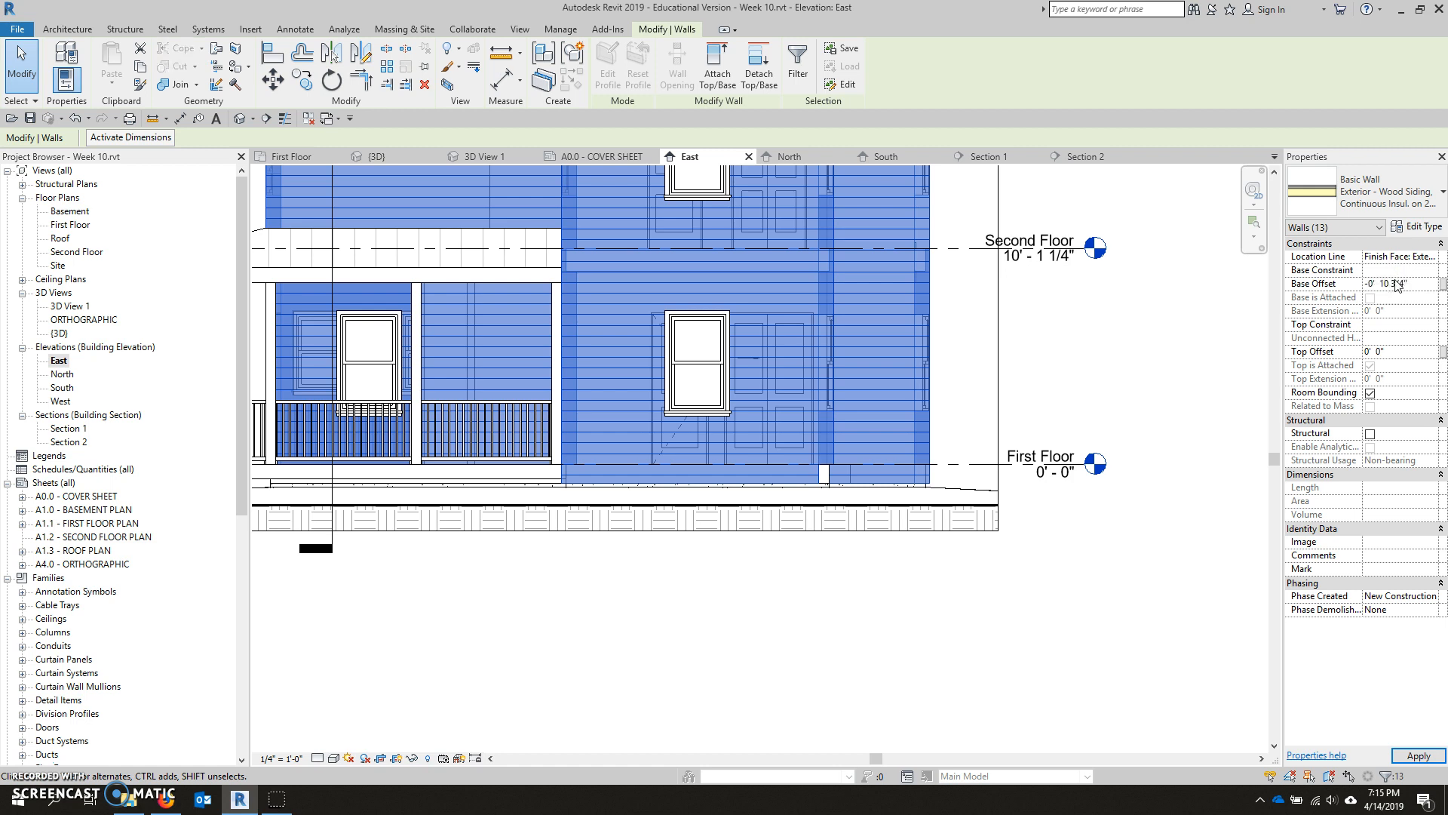
pyautogui.click(1417, 752)
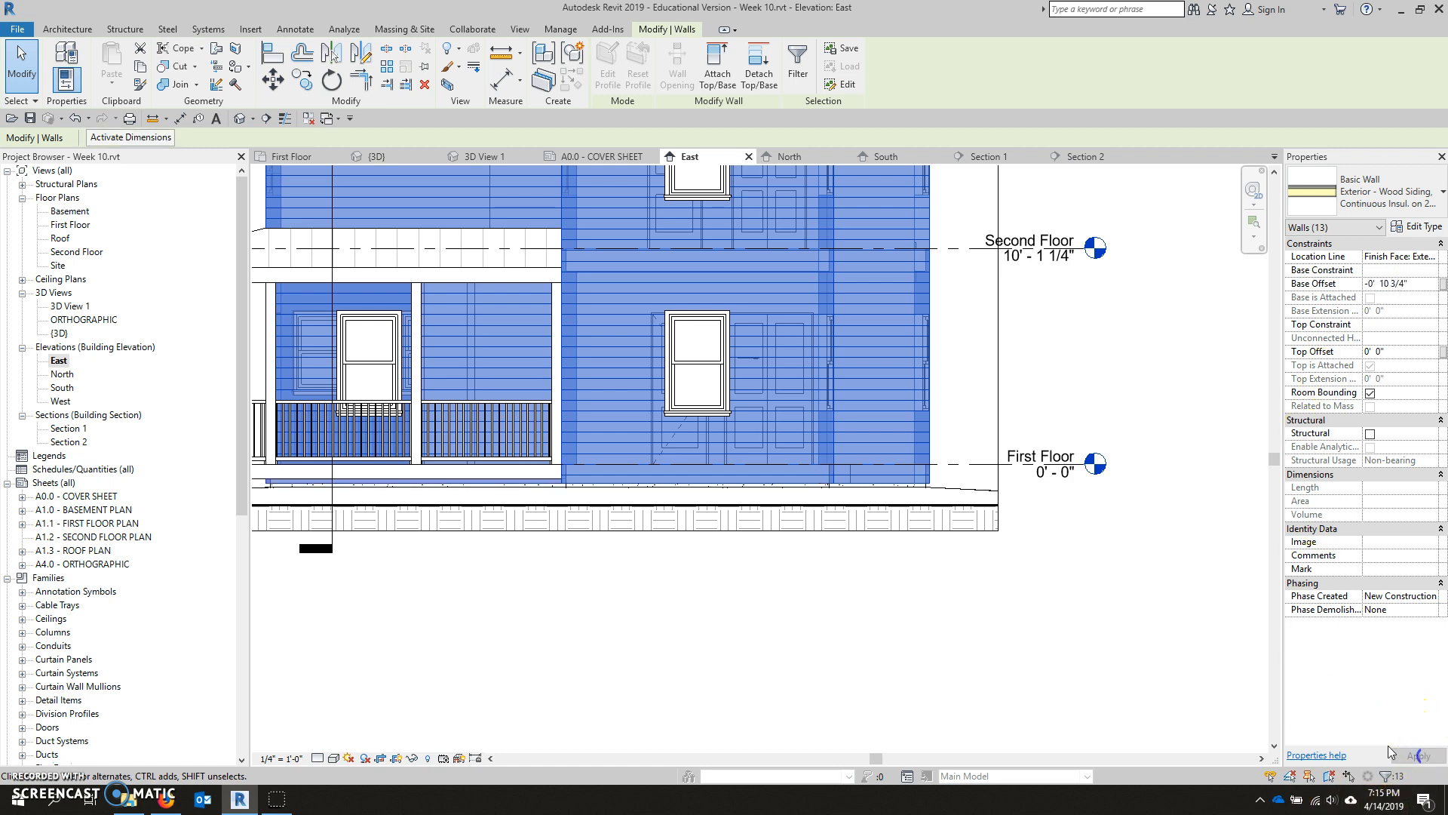
pyautogui.press('Escape')
# Examine the siding walls' base line along the foundation in the East elevation and in the North elevation
pyautogui.scroll(-3, 815, 559)
pyautogui.moveTo(701, 459); pyautogui.dragTo(763, 522, button='middle')
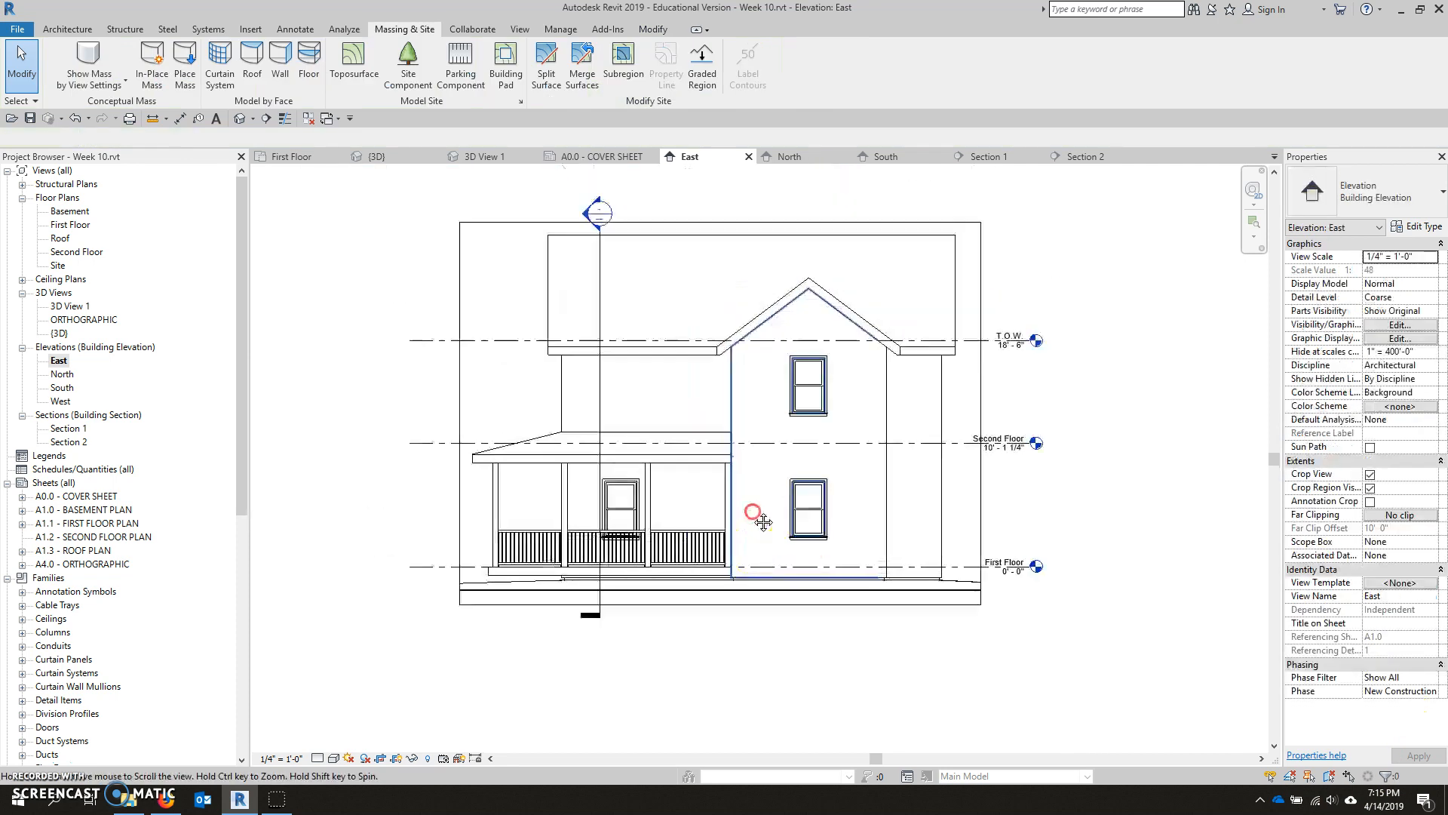
pyautogui.scroll(3, 603, 558)
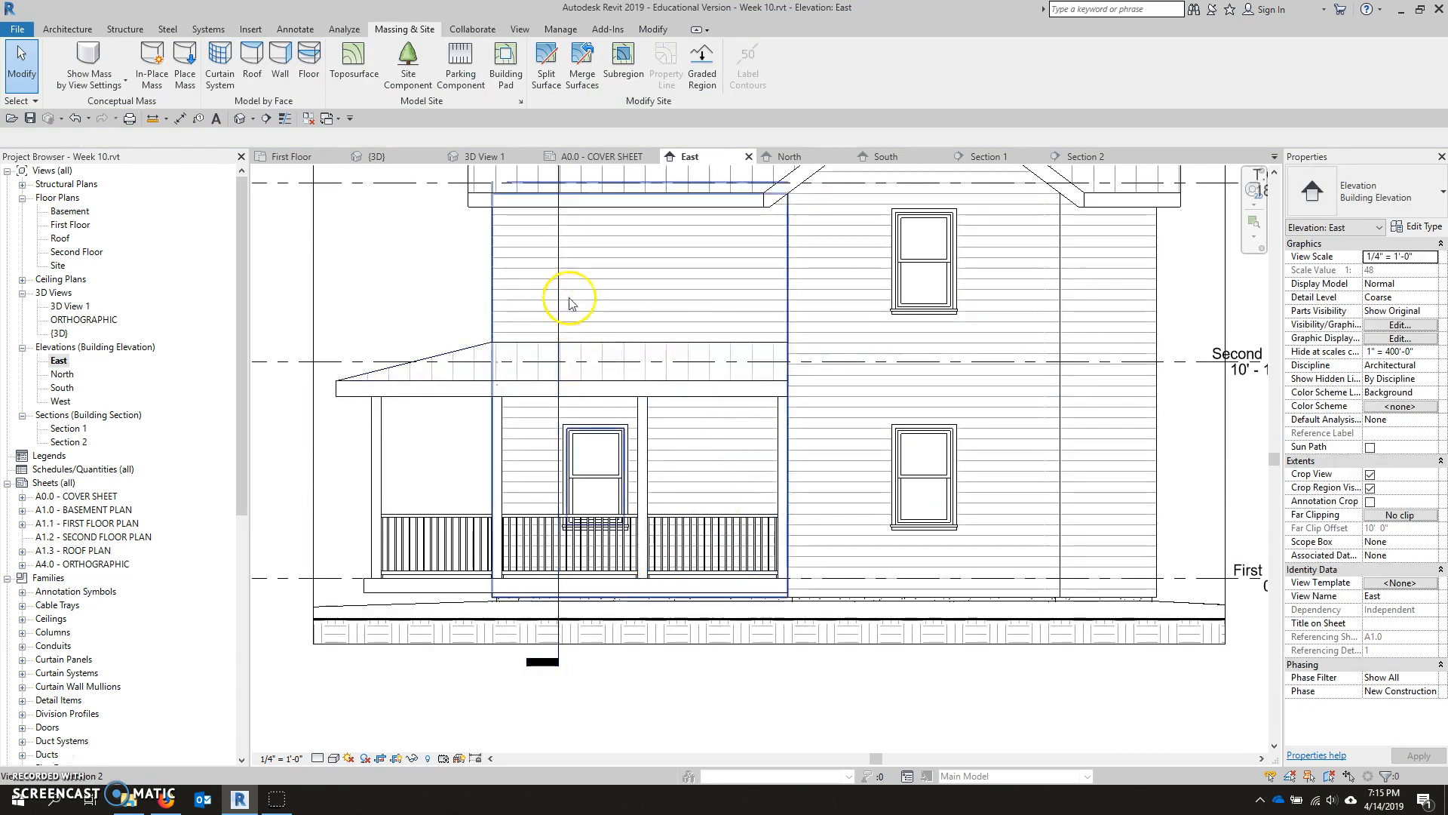
pyautogui.scroll(-2, 479, 528)
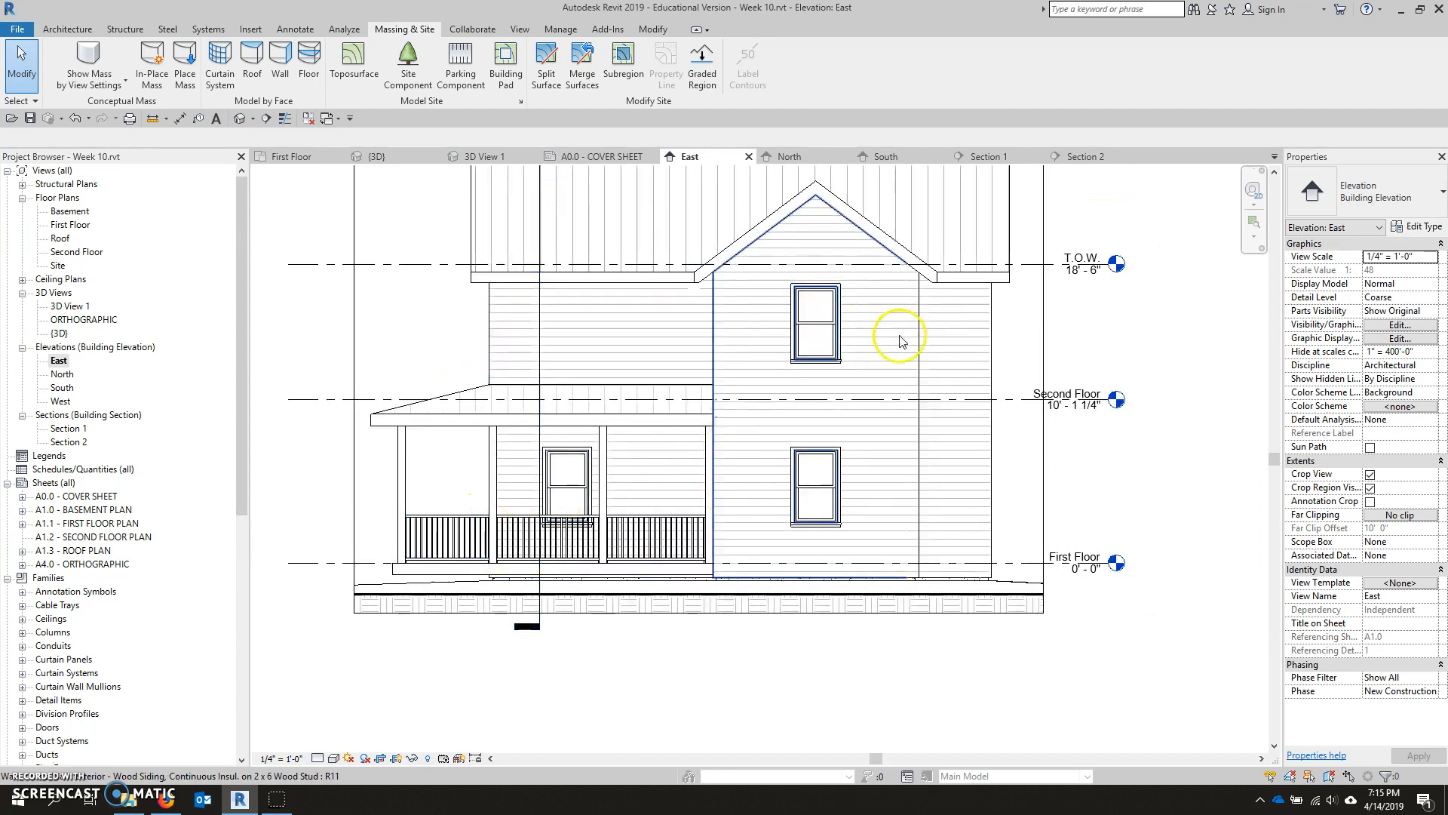
pyautogui.scroll(-2, 957, 377)
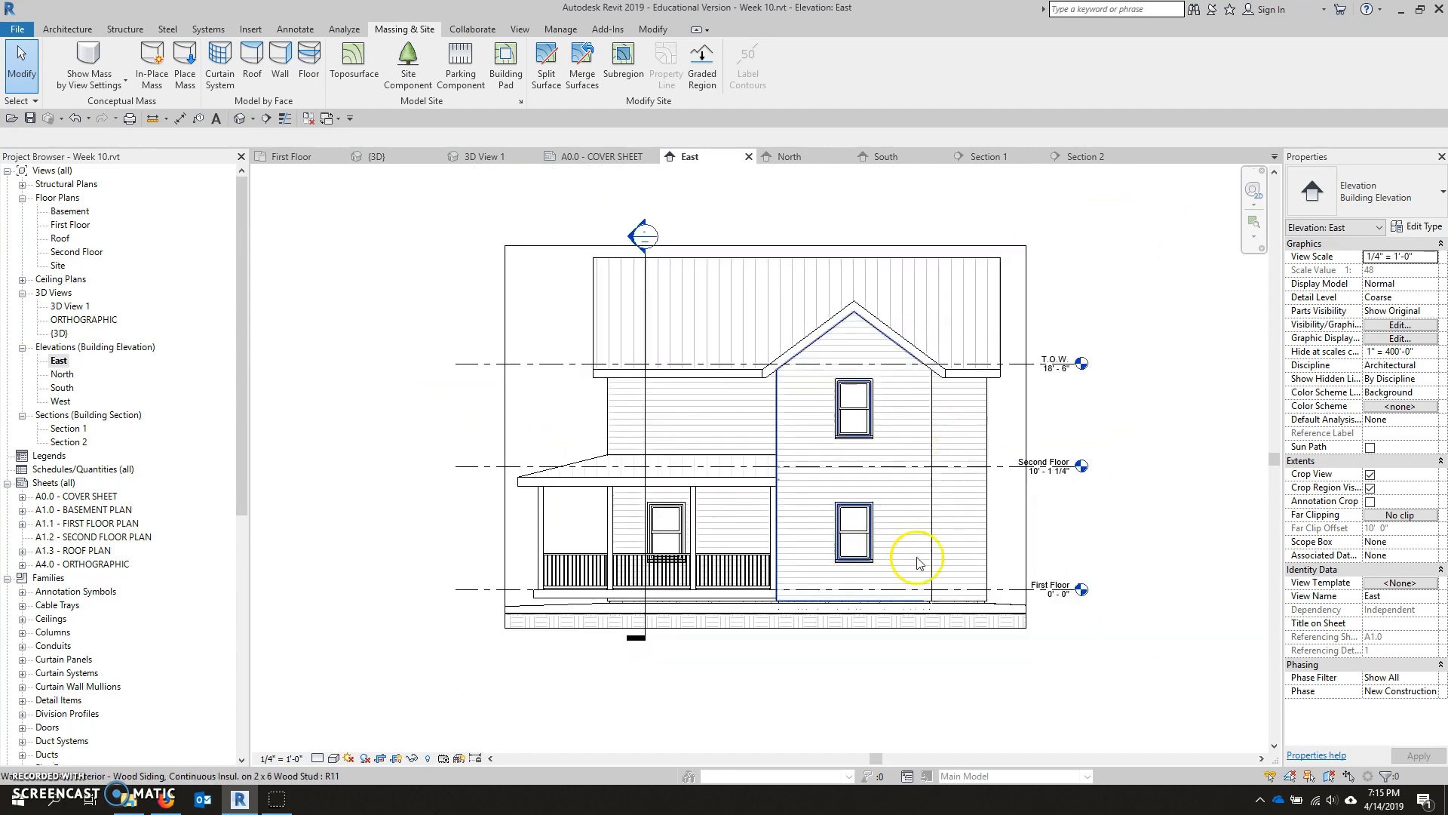
pyautogui.doubleClick(62, 374)
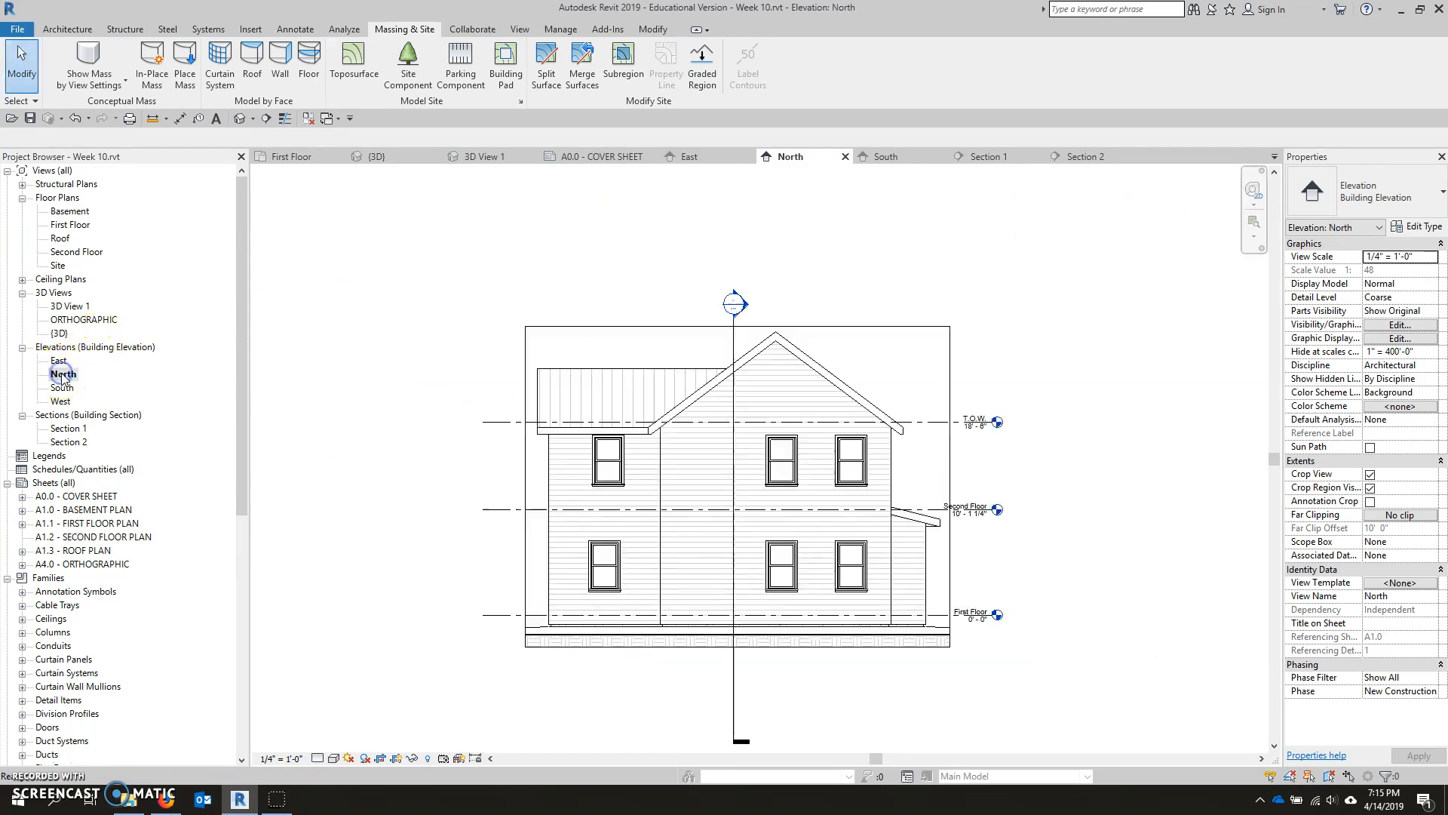
pyautogui.scroll(4, 633, 622)
pyautogui.scroll(1, 712, 626)
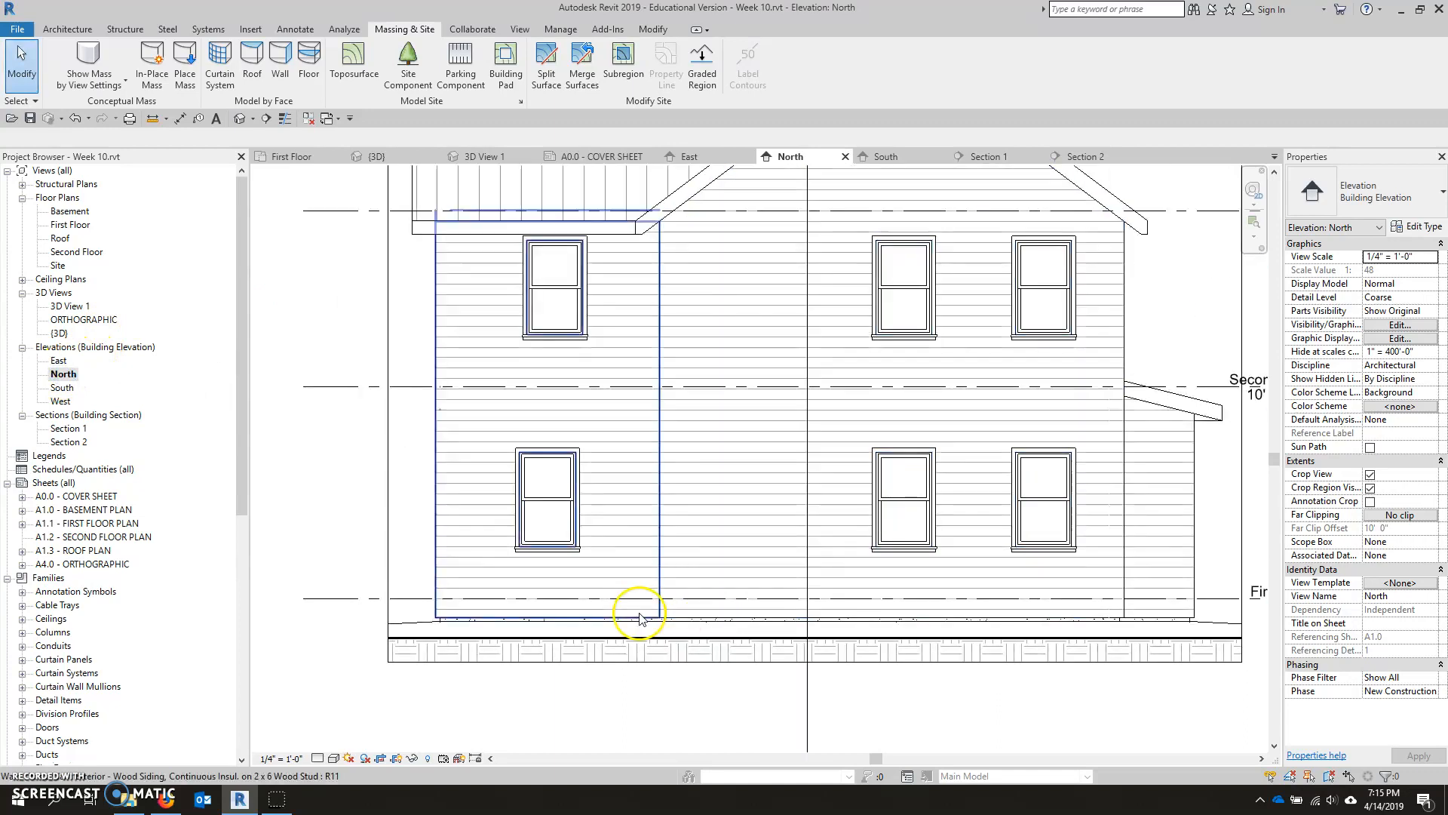
pyautogui.scroll(-5, 614, 631)
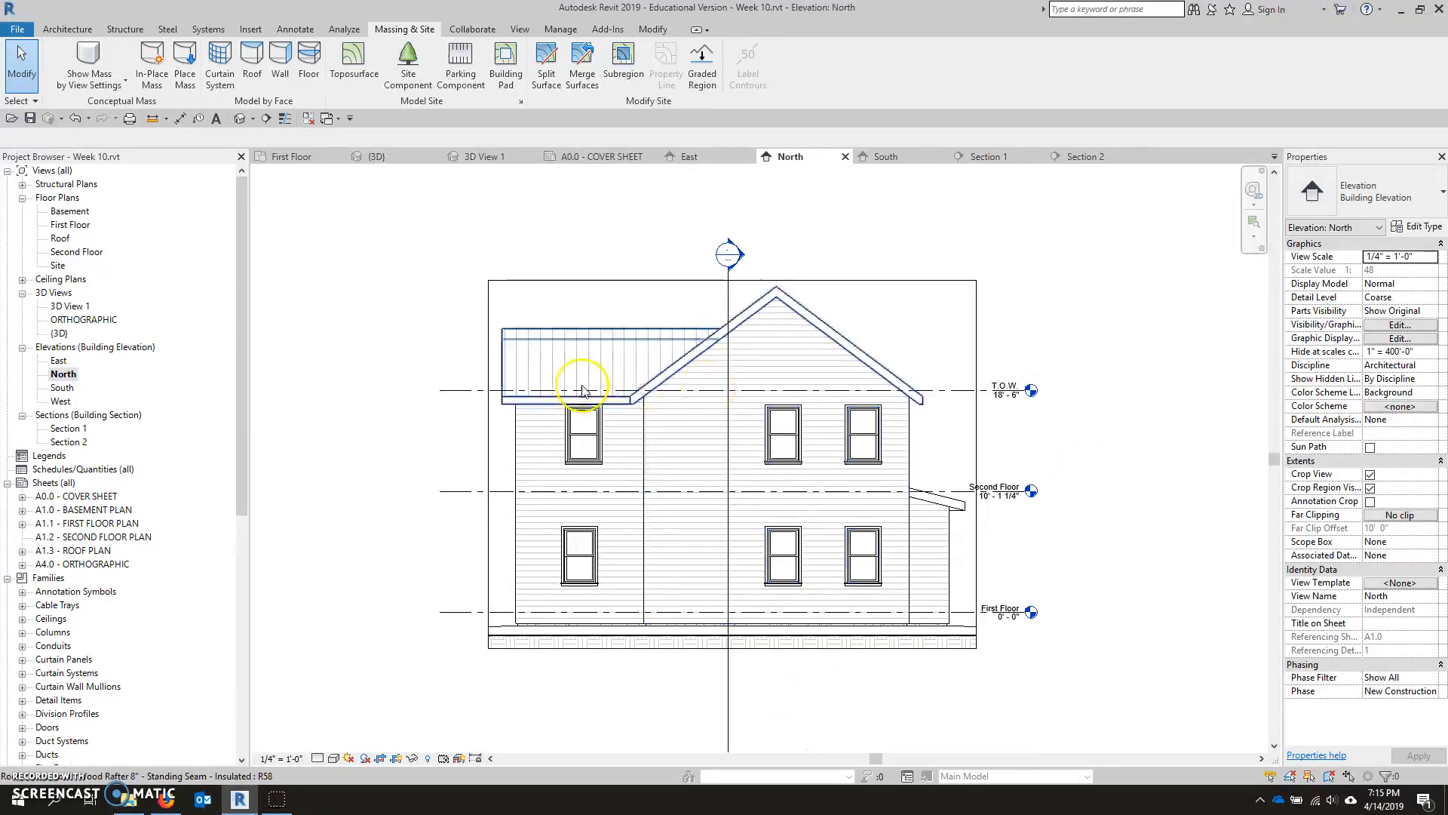
pyautogui.click(44, 429)
pyautogui.click(74, 430)
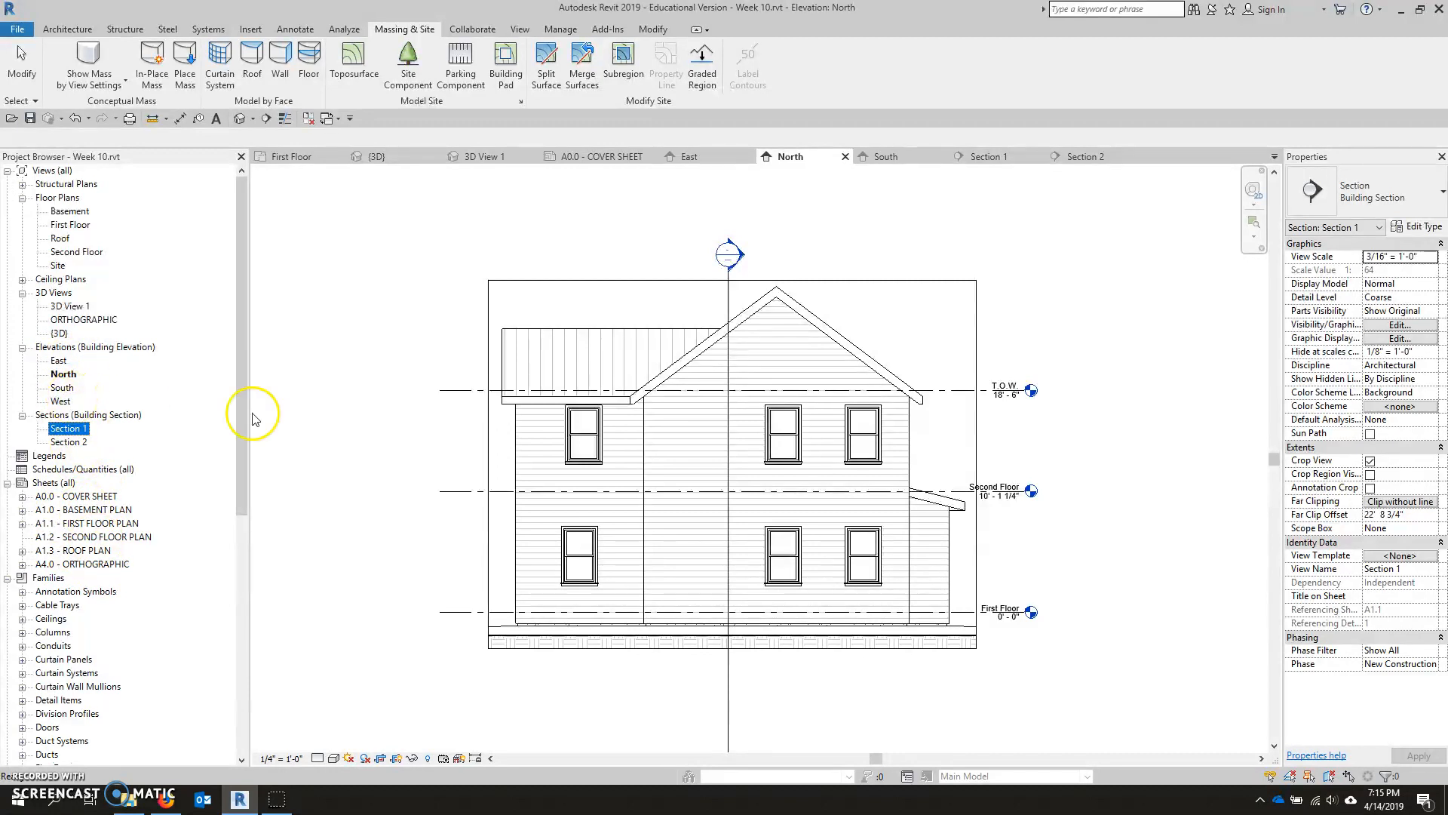
pyautogui.scroll(-3, 637, 490)
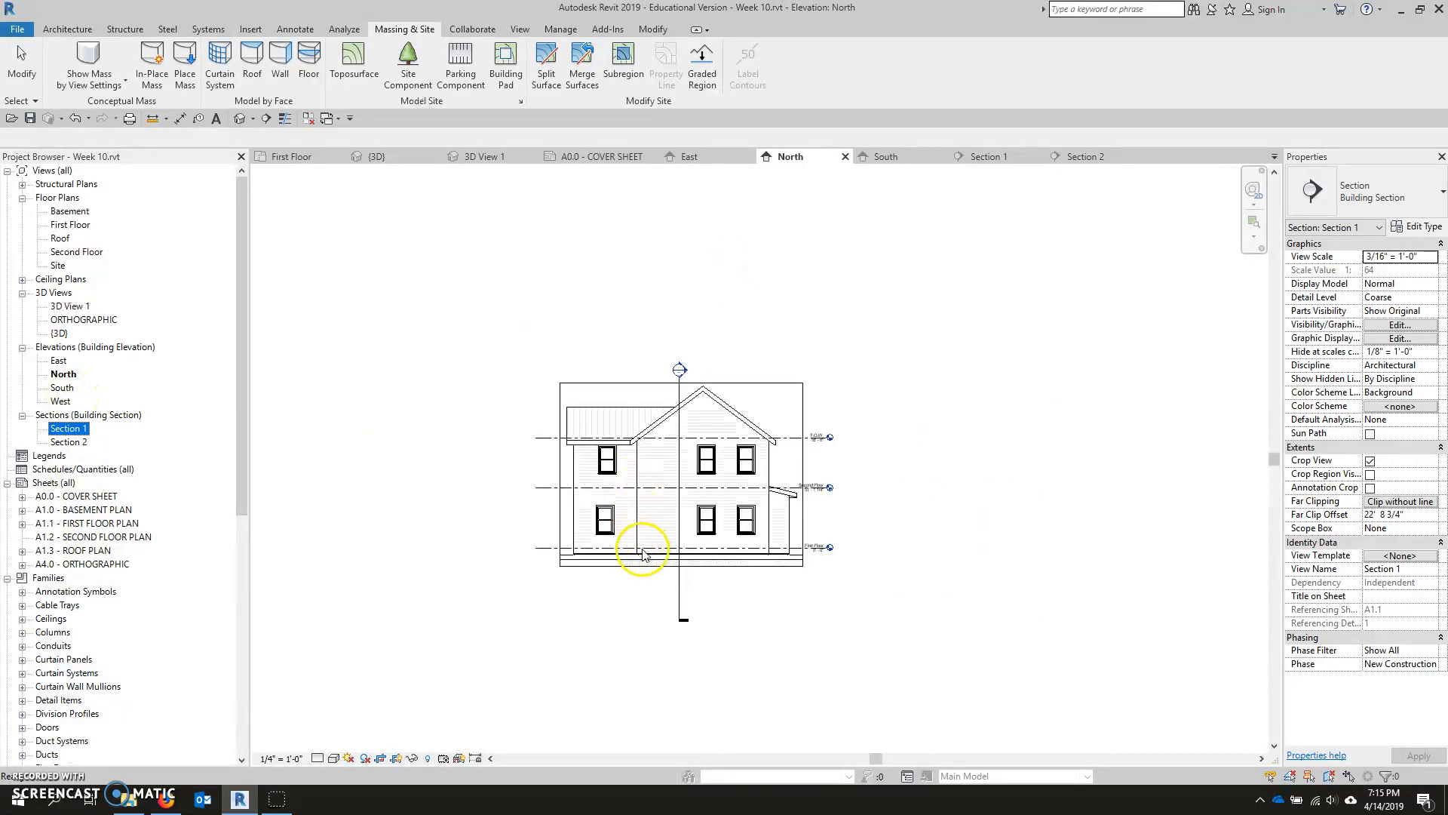
pyautogui.click(863, 578)
pyautogui.scroll(3, 615, 503)
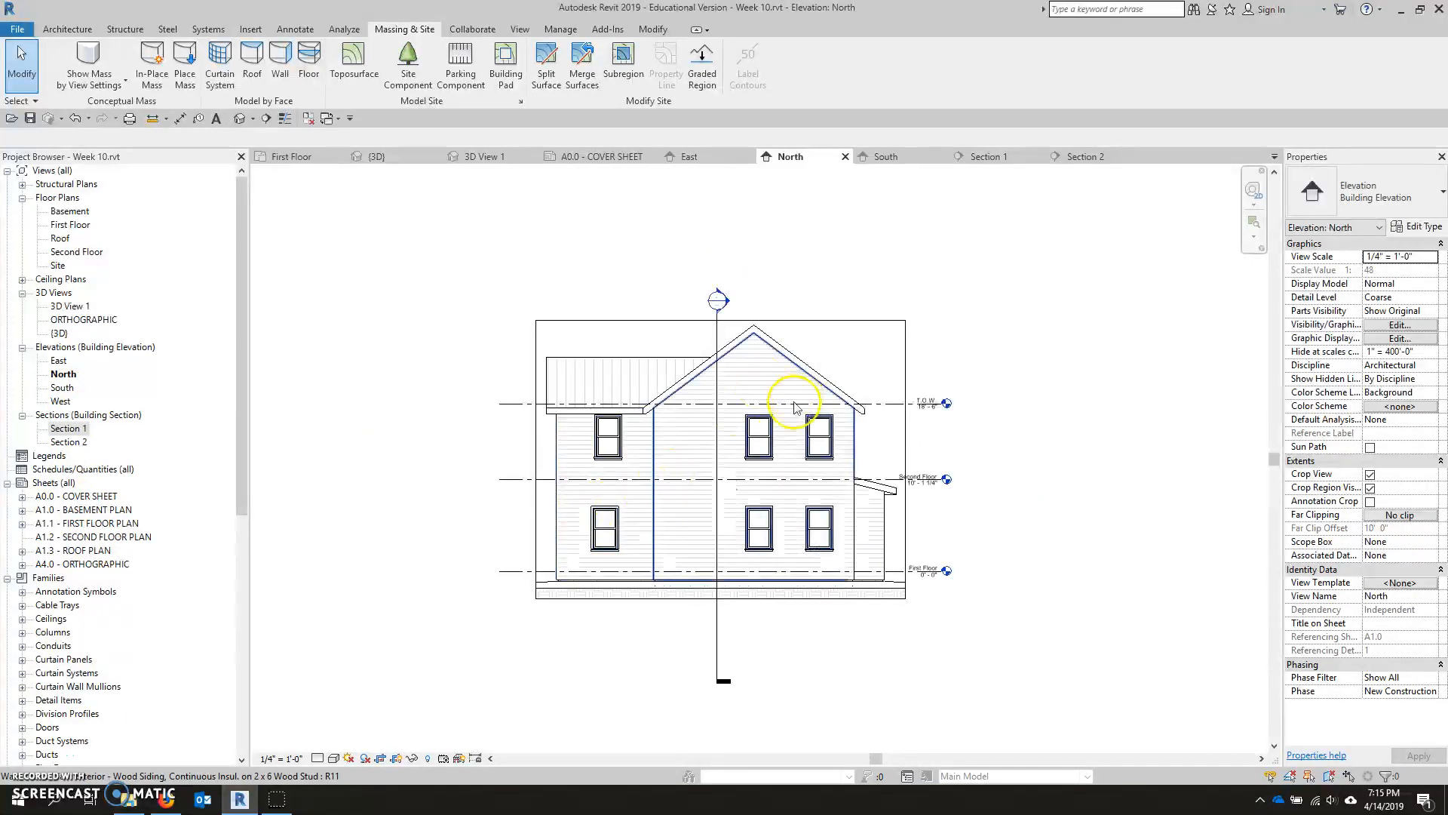
pyautogui.scroll(1, 784, 402)
pyautogui.moveTo(784, 402); pyautogui.dragTo(784, 425, button='middle')
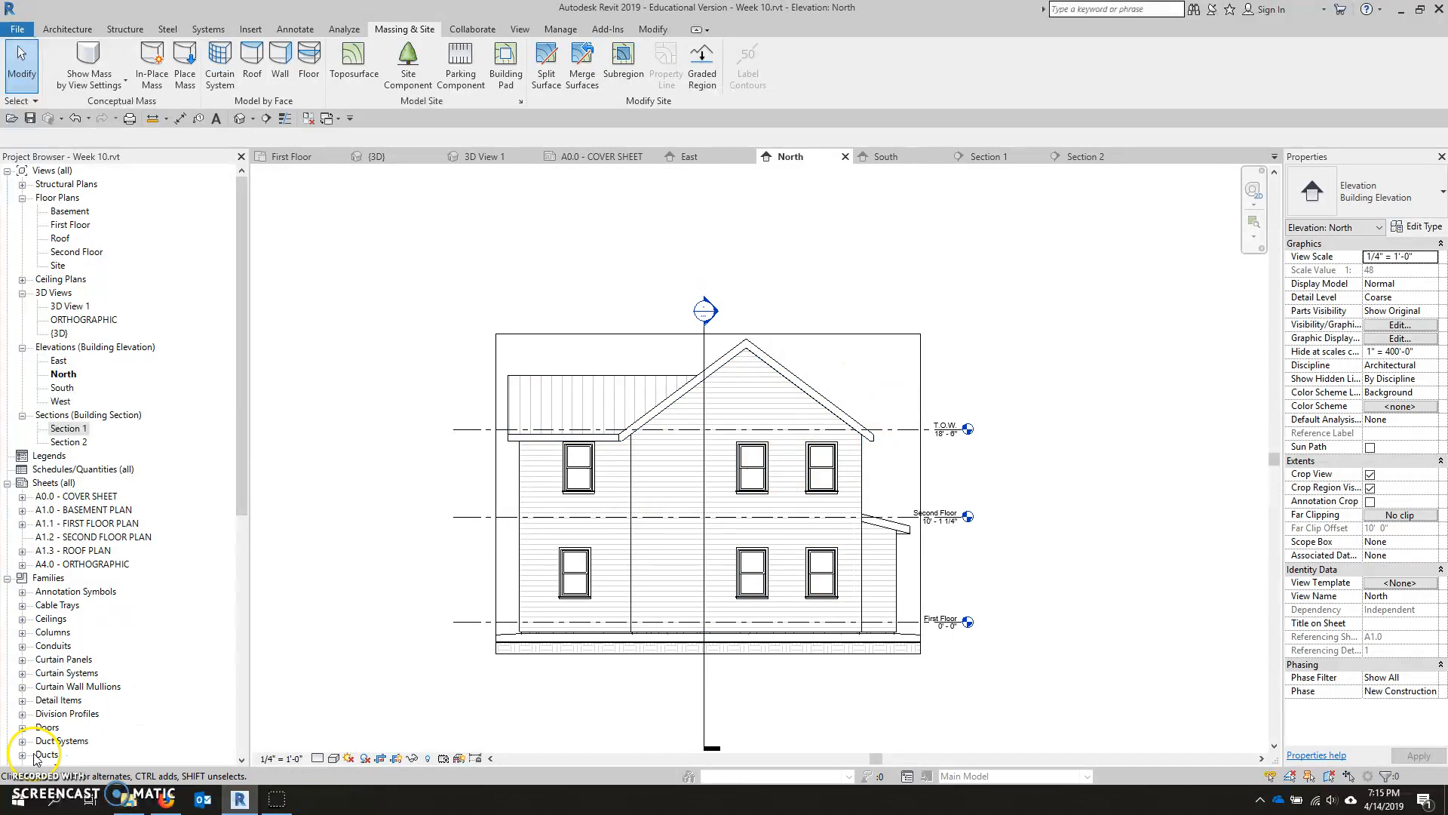